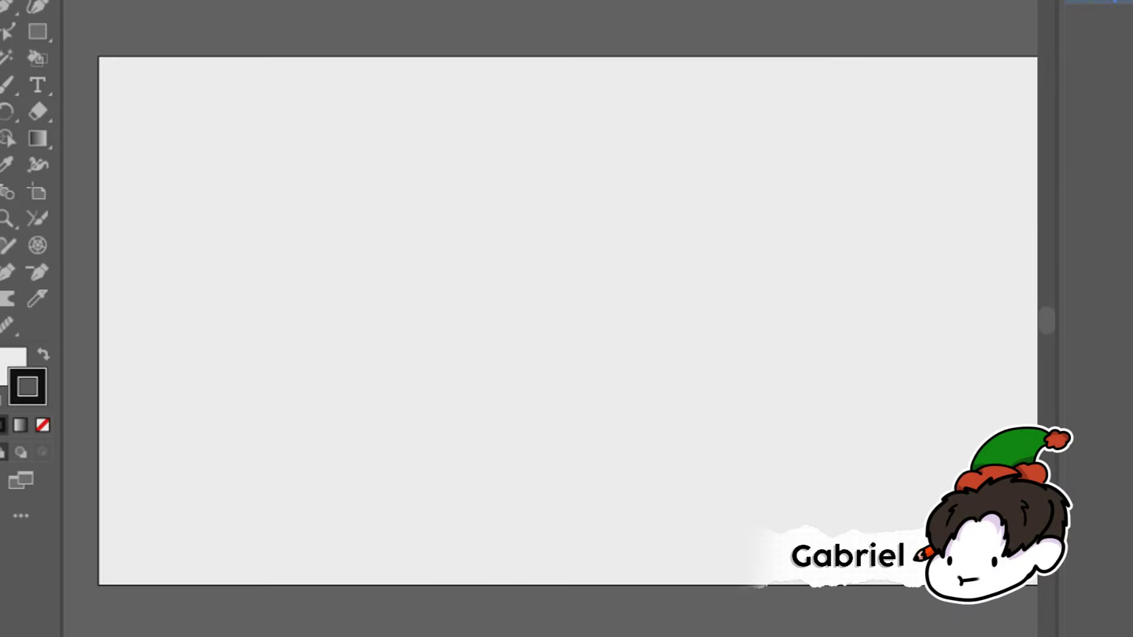
Try to sketch the first two body contour lines on the artboard in Illustrator with the Pencil tool
{"action": "key", "text": "n"}
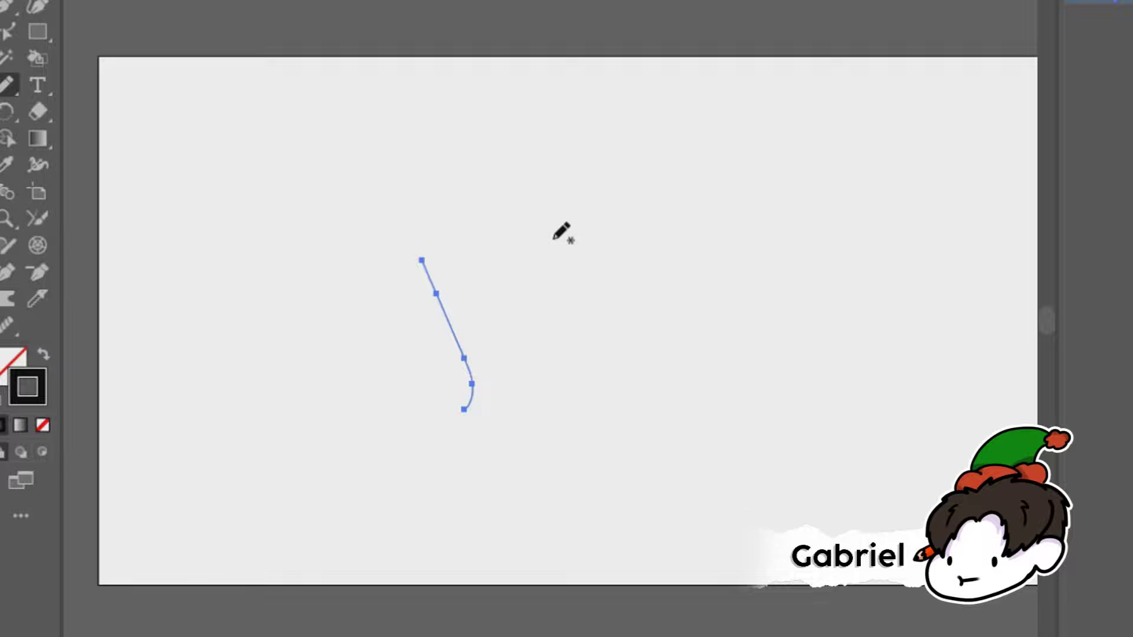
{"action": "left_click_drag", "start_coordinate": [577, 233], "coordinate": [639, 301]}
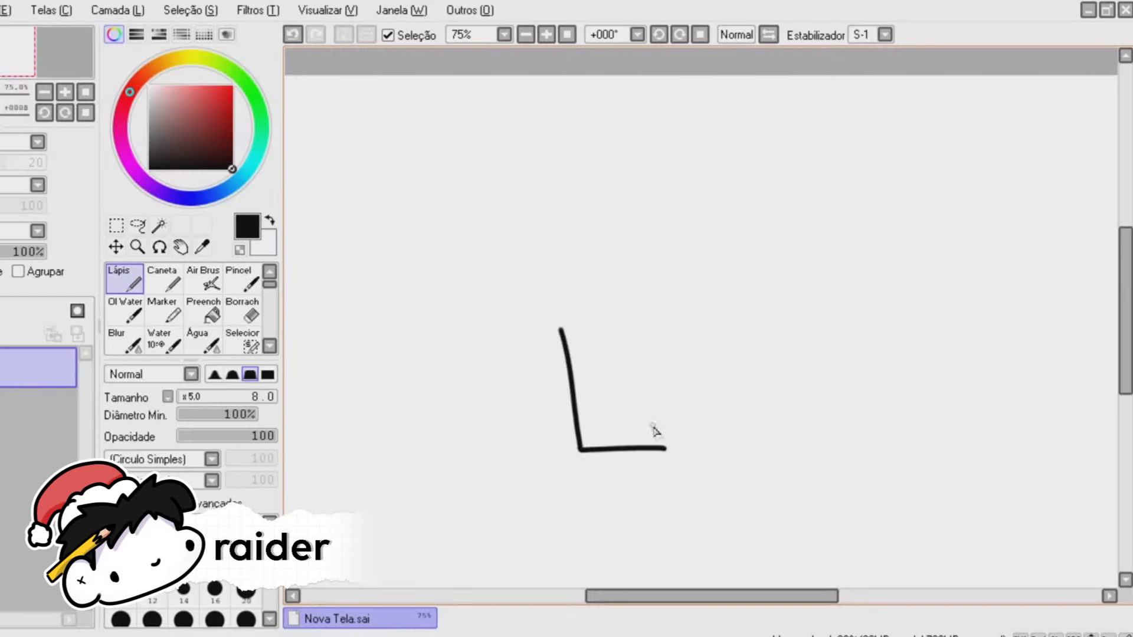
{"action": "key", "text": "ctrl+z"}
{"action": "left_click_drag", "start_coordinate": [581, 338], "coordinate": [610, 445]}
{"action": "key", "text": "ctrl+z"}
{"action": "mouse_move", "coordinate": [580, 319]}
{"action": "left_mouse_down"}
{"action": "mouse_move", "coordinate": [628, 474]}
{"action": "mouse_move", "coordinate": [693, 481]}
{"action": "left_mouse_up"}
{"action": "left_click_drag", "start_coordinate": [721, 437], "coordinate": [763, 331]}
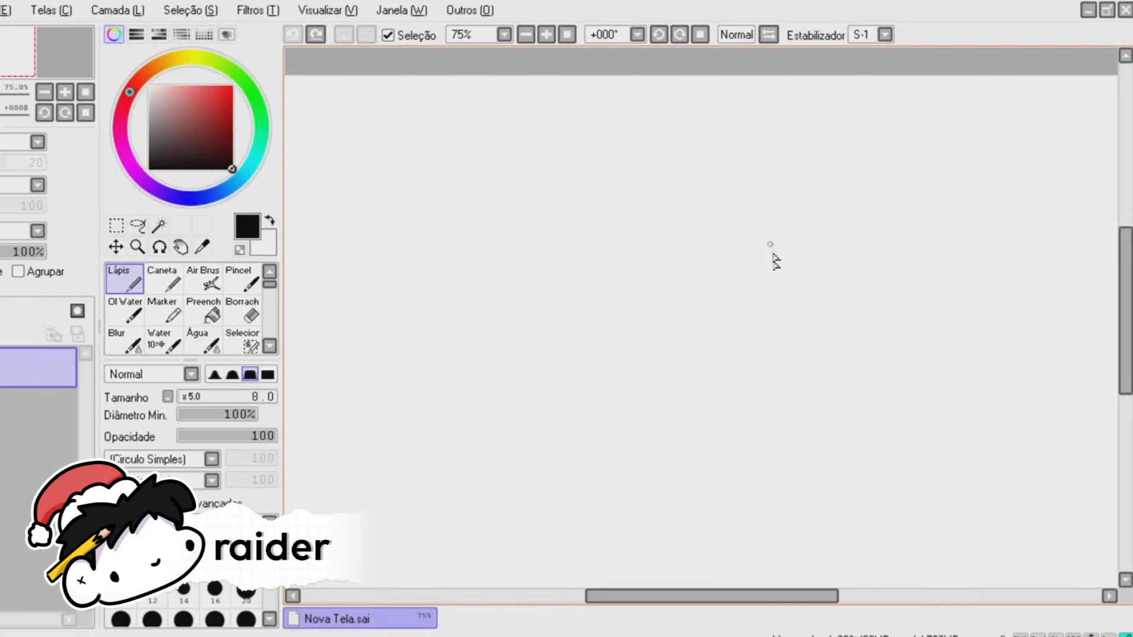
Draw the face's square jaw, one round glasses lens, nose and open smile in black pencil in PaintTool SAI
{"action": "left_click_drag", "start_coordinate": [770, 243], "coordinate": [759, 414]}
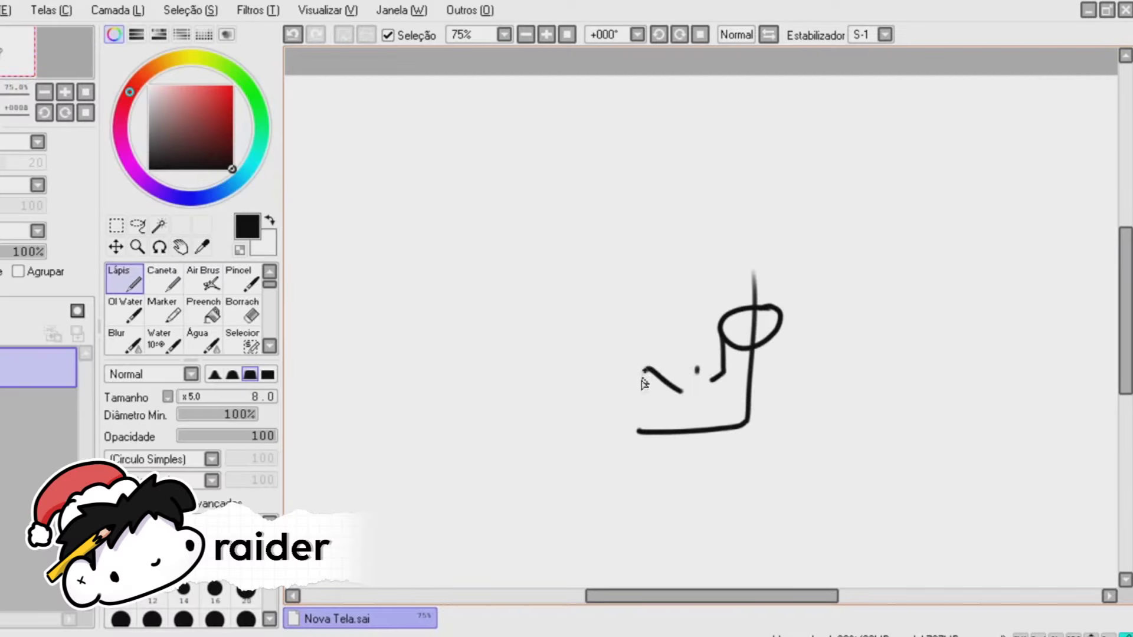
{"action": "left_click_drag", "start_coordinate": [645, 383], "coordinate": [676, 400]}
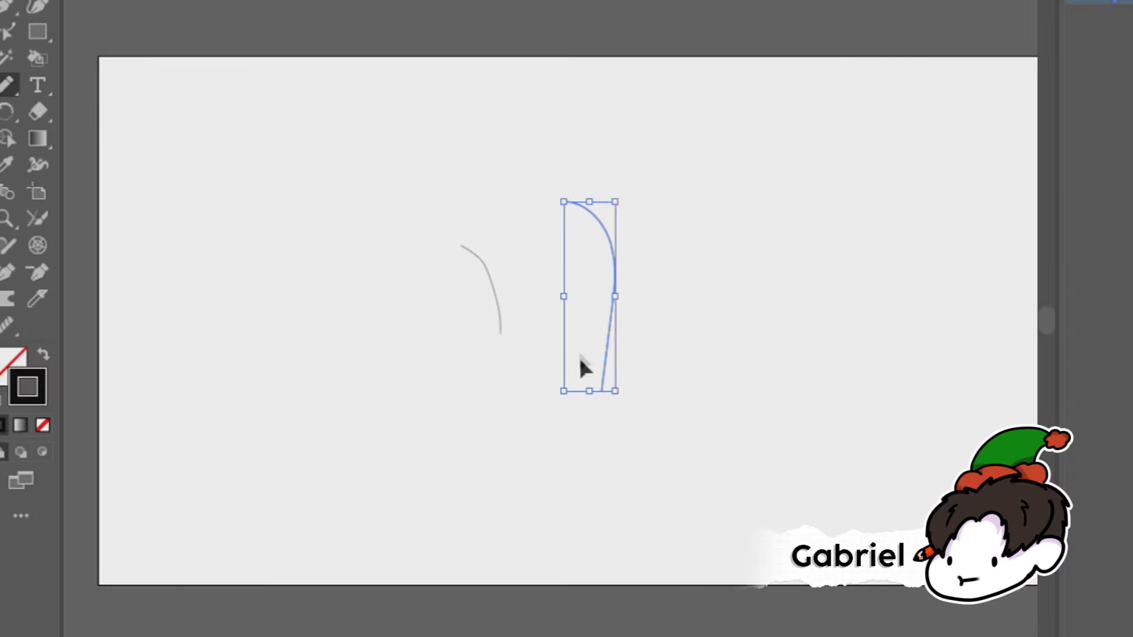
{"action": "key", "text": "ctrl+z"}
{"action": "mouse_move", "coordinate": [574, 202]}
{"action": "left_mouse_down"}
{"action": "mouse_move", "coordinate": [598, 269]}
{"action": "mouse_move", "coordinate": [607, 322]}
{"action": "left_mouse_up"}
{"action": "key", "text": "ctrl+z"}
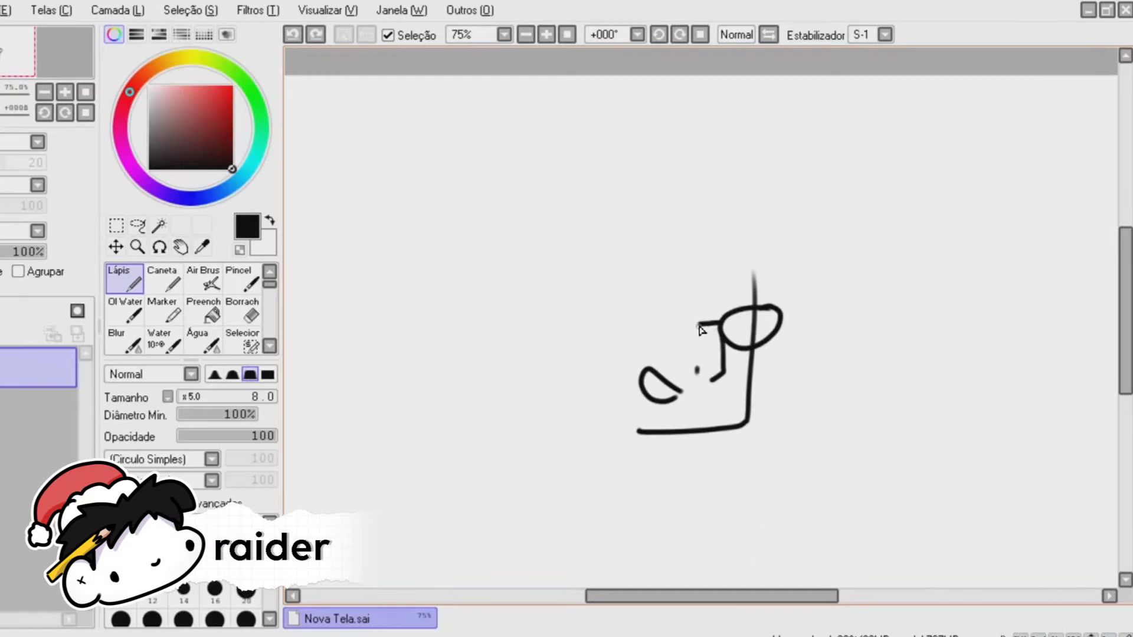
Complete the glasses in PaintTool SAI and draw the character's hairline, ear and neck
{"action": "mouse_move", "coordinate": [698, 323]}
{"action": "left_mouse_down"}
{"action": "mouse_move", "coordinate": [652, 322]}
{"action": "mouse_move", "coordinate": [649, 351]}
{"action": "mouse_move", "coordinate": [693, 346]}
{"action": "left_mouse_up"}
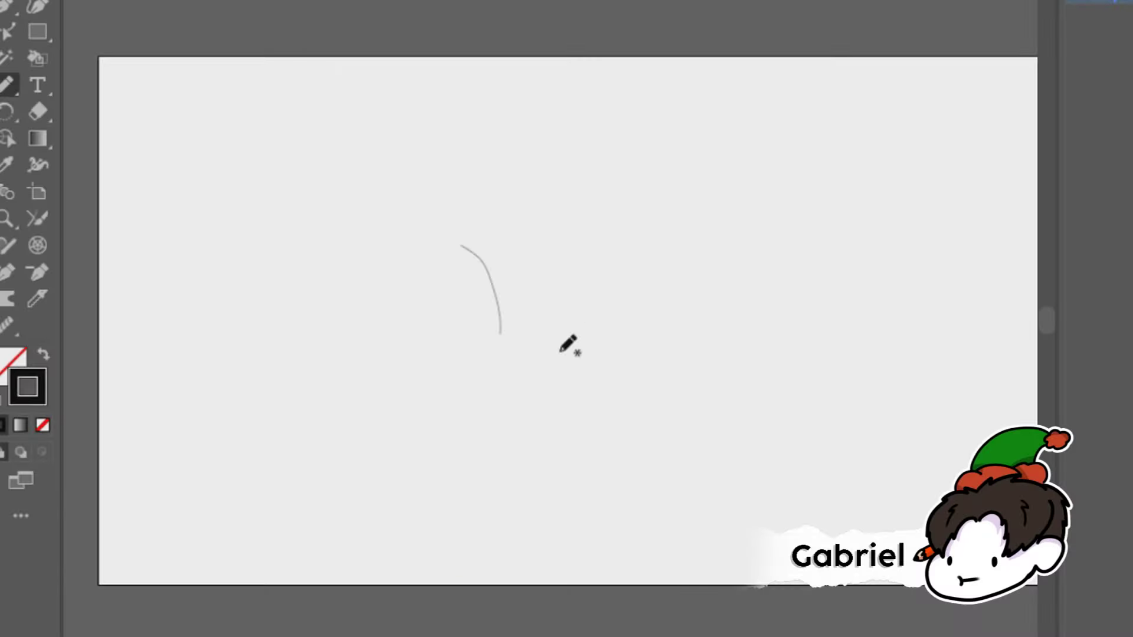
{"action": "left_click_drag", "start_coordinate": [564, 340], "coordinate": [608, 220]}
{"action": "key", "text": "ctrl+z"}
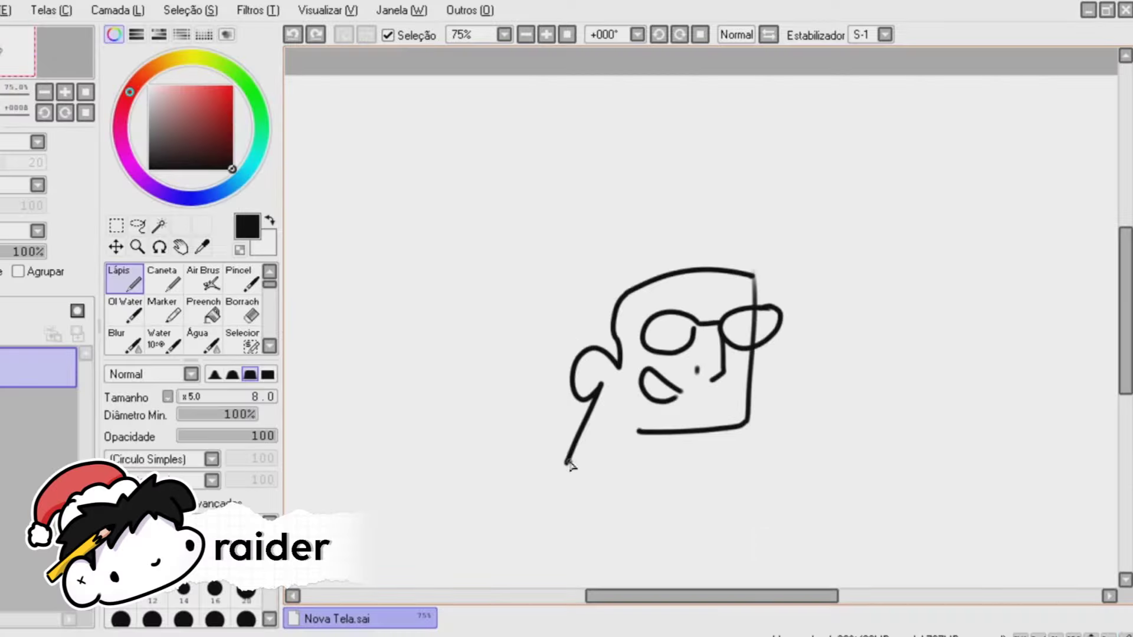
{"action": "mouse_move", "coordinate": [567, 462]}
{"action": "left_mouse_down"}
{"action": "mouse_move", "coordinate": [596, 490]}
{"action": "mouse_move", "coordinate": [675, 498]}
{"action": "mouse_move", "coordinate": [682, 436]}
{"action": "left_mouse_up"}
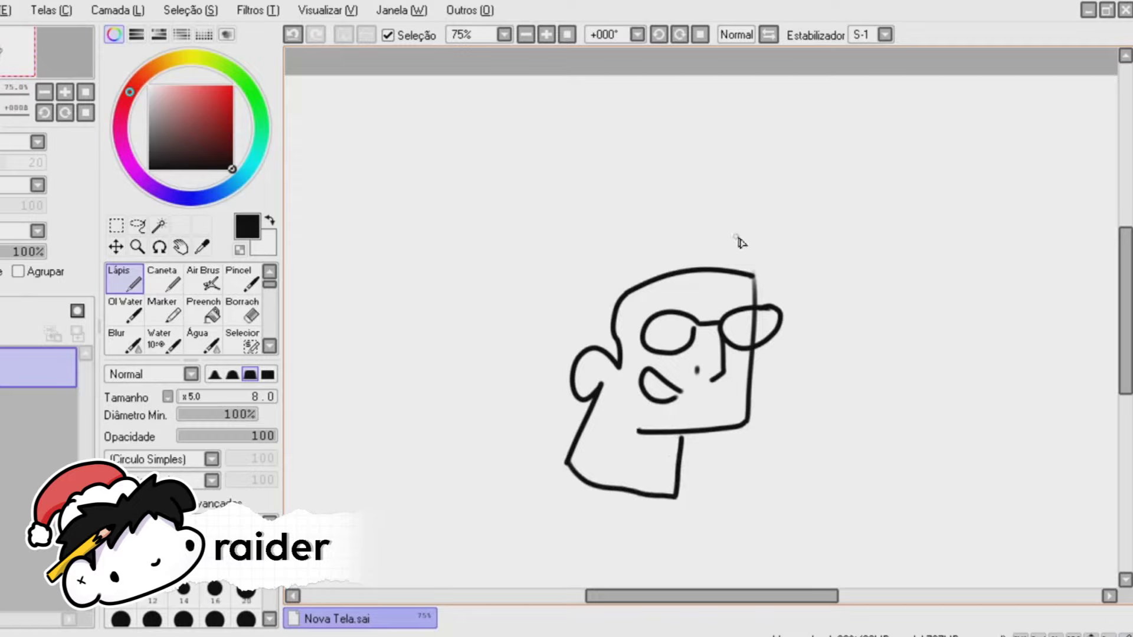
{"action": "mouse_move", "coordinate": [758, 284]}
{"action": "left_mouse_down"}
{"action": "mouse_move", "coordinate": [758, 131]}
{"action": "mouse_move", "coordinate": [664, 198]}
{"action": "mouse_move", "coordinate": [625, 209]}
{"action": "mouse_move", "coordinate": [599, 264]}
{"action": "left_mouse_up"}
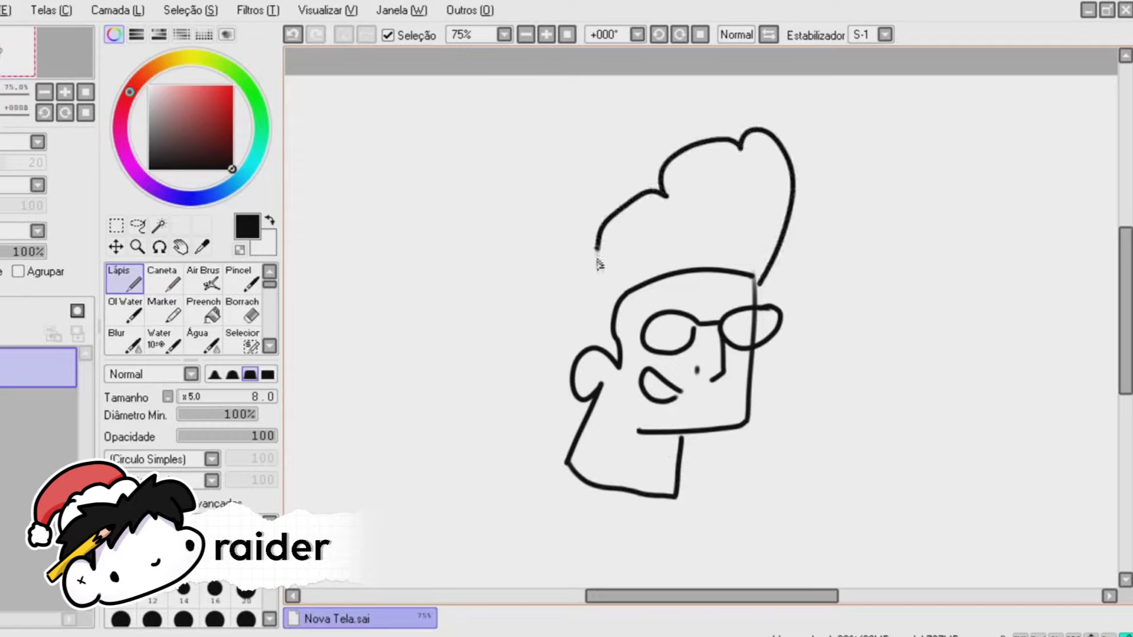
{"action": "key", "text": "ctrl+z"}
{"action": "key", "text": "ctrl+z"}
Draw tall swept-up hair on the head and a drooping Santa hat with fur brim and fluffy pompom behind it
{"action": "mouse_move", "coordinate": [571, 354]}
{"action": "left_mouse_down"}
{"action": "mouse_move", "coordinate": [739, 165]}
{"action": "mouse_move", "coordinate": [795, 208]}
{"action": "mouse_move", "coordinate": [785, 217]}
{"action": "left_mouse_up"}
{"action": "left_click", "coordinate": [757, 299], "text": "alt"}
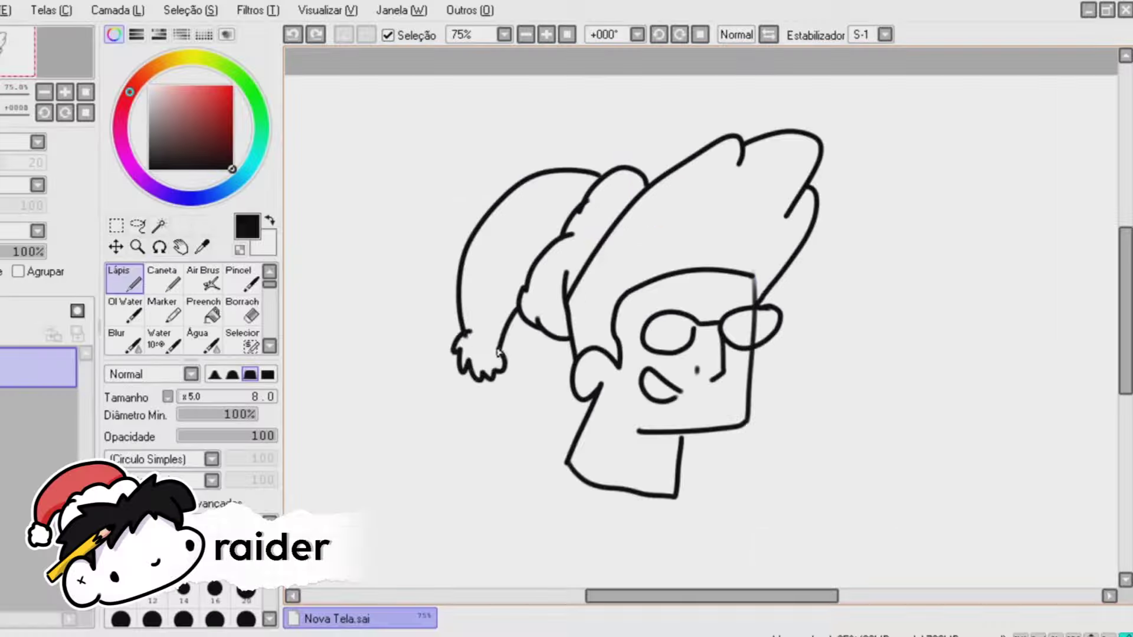
{"action": "left_click_drag", "start_coordinate": [468, 338], "coordinate": [502, 328]}
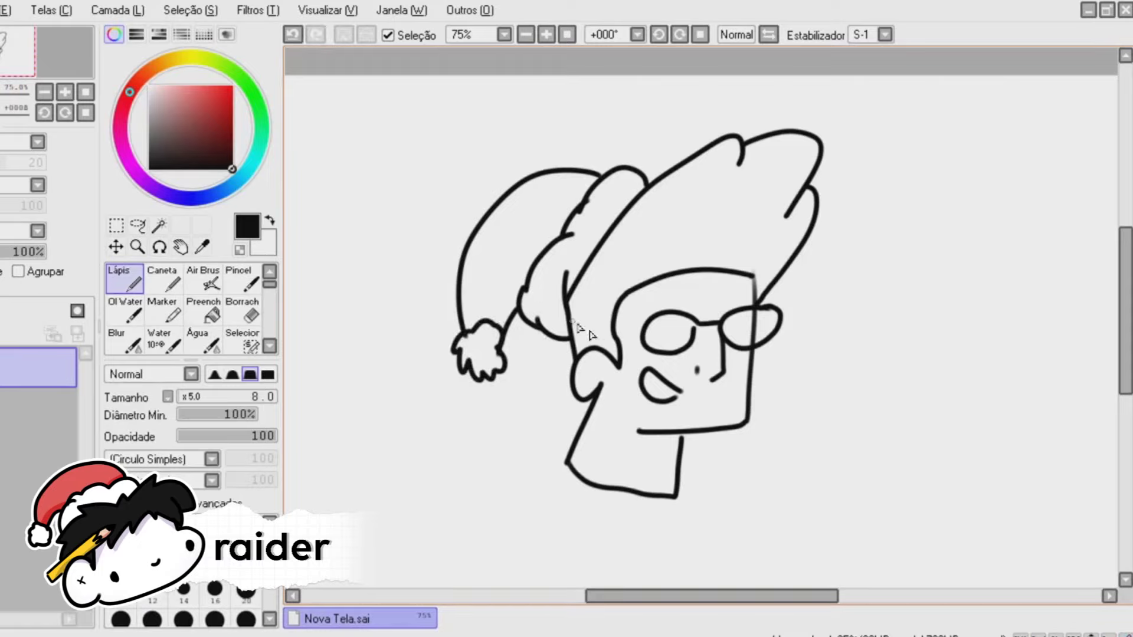
{"action": "key", "text": "Home"}
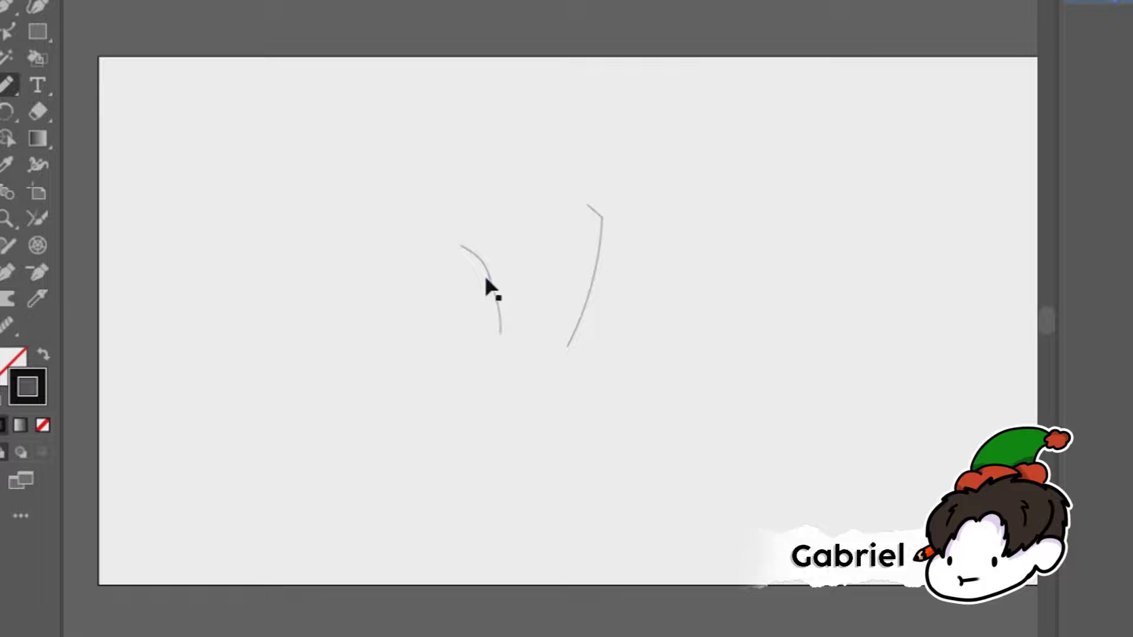
Undo the two contour strokes on the Illustrator artboard
{"action": "key", "text": "ctrl+z"}
{"action": "key", "text": "ctrl+z"}
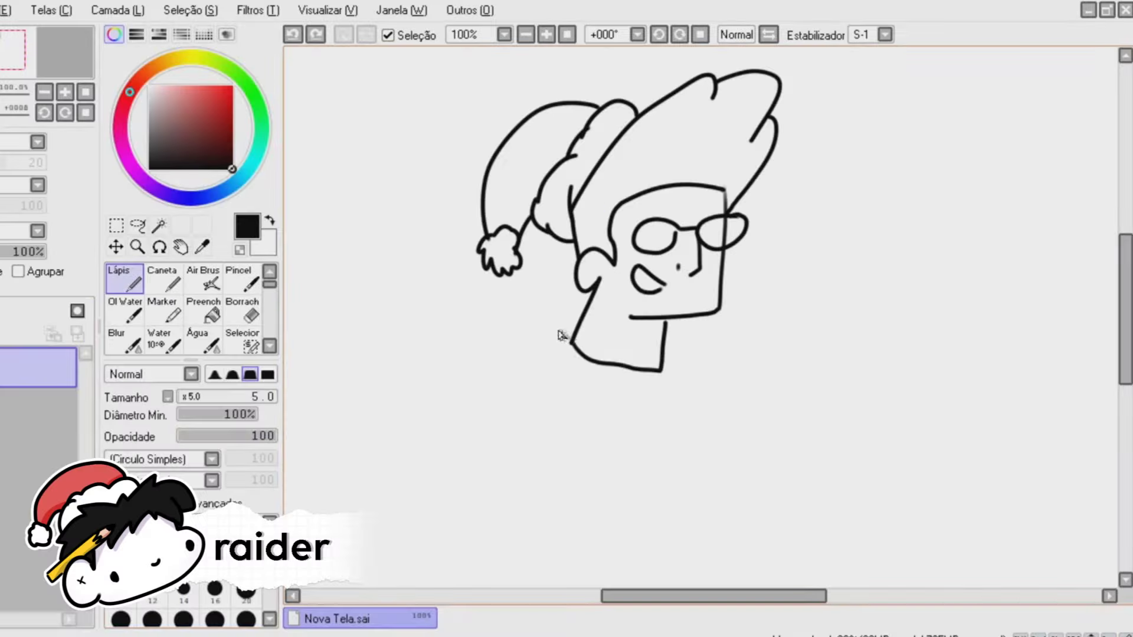
Draw the coat's thick fur collar around the character's neck in PaintTool SAI with a 5.0 pencil
{"action": "left_click_drag", "start_coordinate": [557, 329], "coordinate": [559, 369]}
{"action": "key", "text": "ctrl+z"}
{"action": "left_click_drag", "start_coordinate": [566, 325], "coordinate": [573, 363]}
{"action": "left_click_drag", "start_coordinate": [556, 308], "coordinate": [536, 318]}
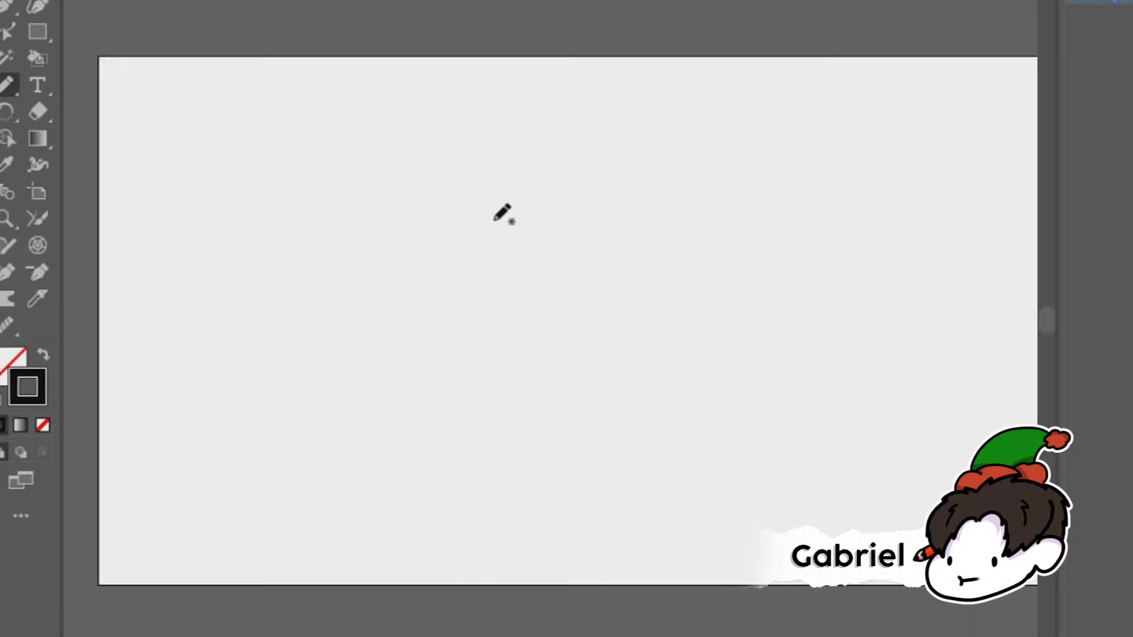
Sketch a tapered torso outline with two side contours and a waistline in Illustrator
{"action": "mouse_move", "coordinate": [497, 206]}
{"action": "left_mouse_down"}
{"action": "mouse_move", "coordinate": [496, 322]}
{"action": "mouse_move", "coordinate": [526, 366]}
{"action": "left_mouse_up"}
{"action": "key", "text": "ctrl+z"}
{"action": "mouse_move", "coordinate": [493, 185]}
{"action": "left_mouse_down"}
{"action": "mouse_move", "coordinate": [475, 207]}
{"action": "mouse_move", "coordinate": [469, 280]}
{"action": "mouse_move", "coordinate": [514, 359]}
{"action": "mouse_move", "coordinate": [501, 371]}
{"action": "mouse_move", "coordinate": [455, 273]}
{"action": "left_mouse_up"}
{"action": "key", "text": "ctrl+z"}
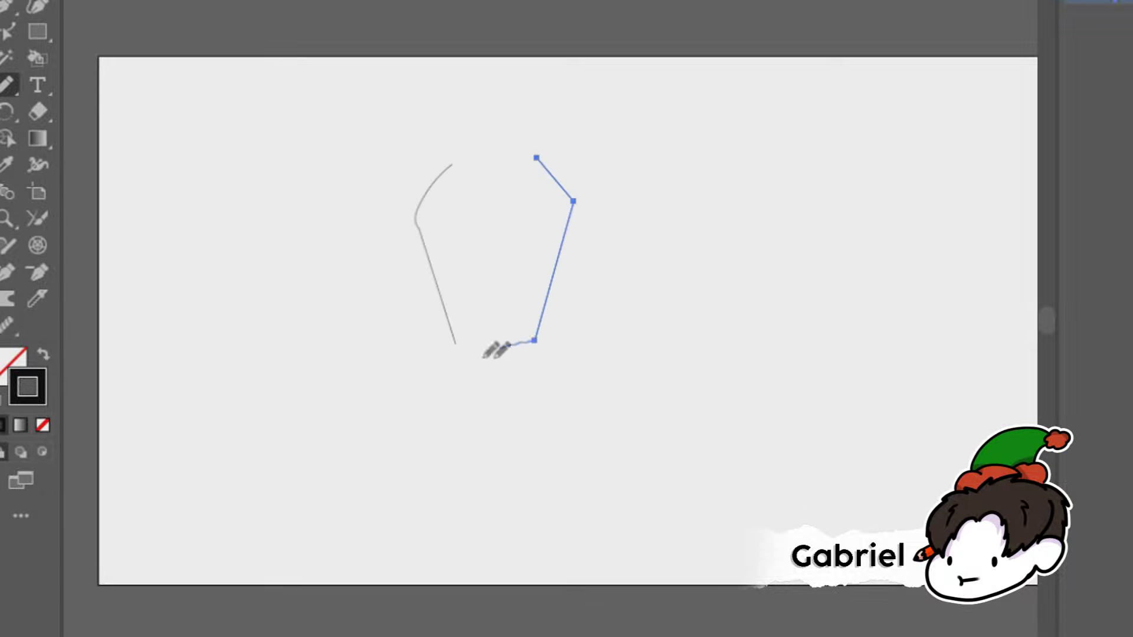
{"action": "left_click_drag", "start_coordinate": [531, 340], "coordinate": [430, 340]}
{"action": "key", "text": "ctrl+z"}
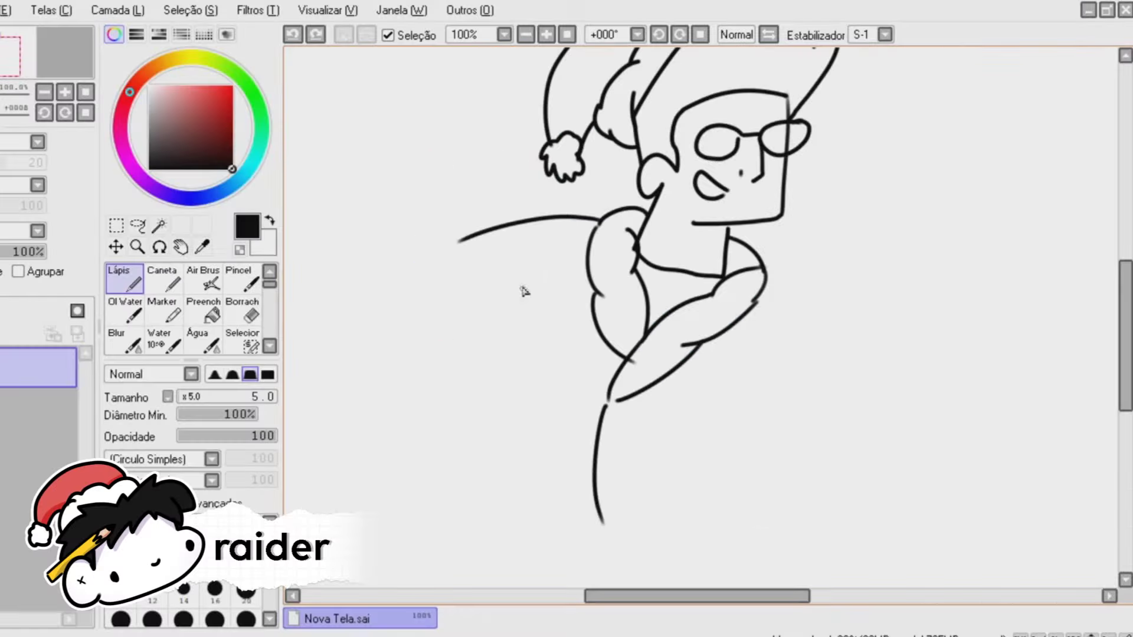
Draw the coat's curved side in PaintTool SAI and a belt with a G-shaped buckle around the waist
{"action": "left_click_drag", "start_coordinate": [515, 275], "coordinate": [558, 499]}
{"action": "key", "text": "ctrl+z"}
{"action": "mouse_move", "coordinate": [534, 272]}
{"action": "left_mouse_down"}
{"action": "mouse_move", "coordinate": [514, 372]}
{"action": "mouse_move", "coordinate": [563, 530]}
{"action": "left_mouse_up"}
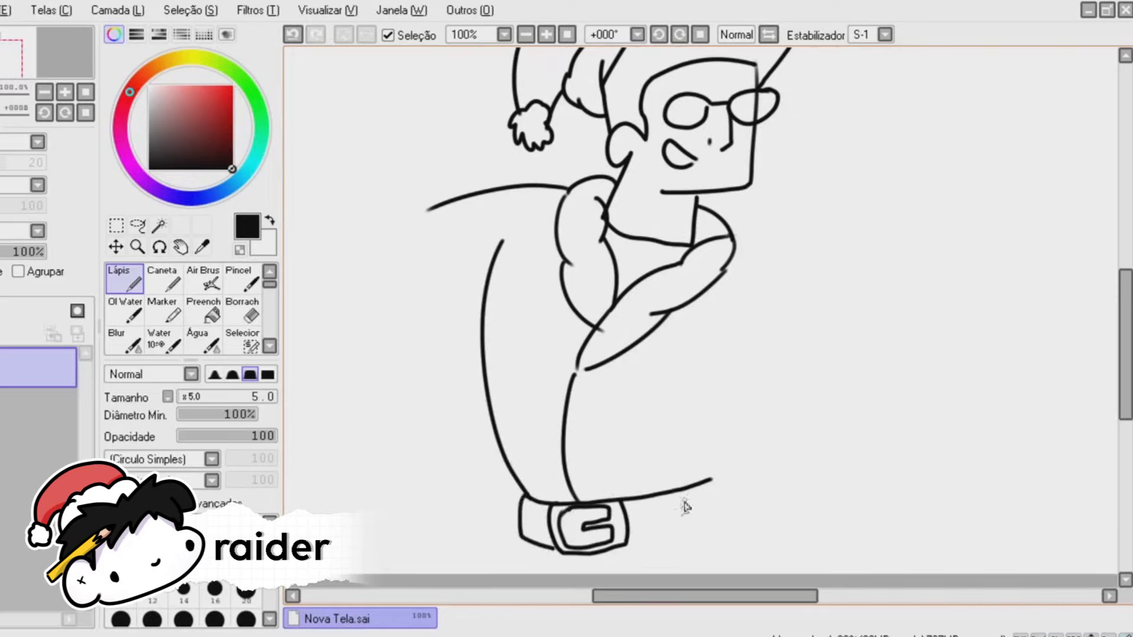
{"action": "left_click_drag", "start_coordinate": [628, 544], "coordinate": [678, 534]}
{"action": "left_click_drag", "start_coordinate": [679, 534], "coordinate": [714, 518]}
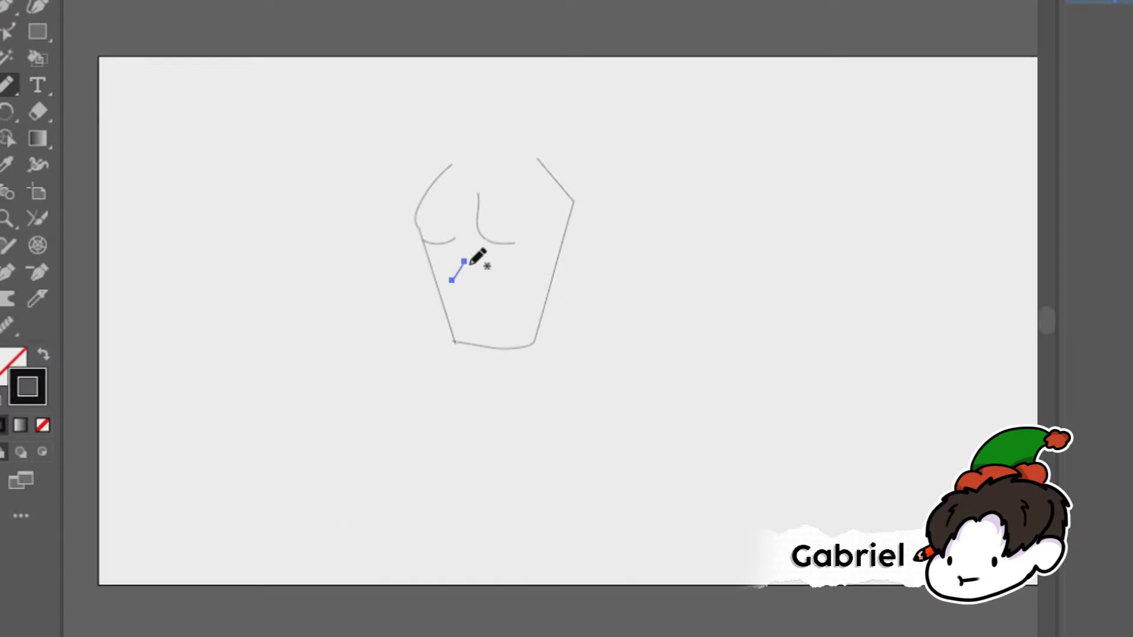
Sketch the rib lines below the chest inside the Illustrator torso
{"action": "left_click_drag", "start_coordinate": [470, 253], "coordinate": [531, 284]}
{"action": "key", "text": "ctrl+z"}
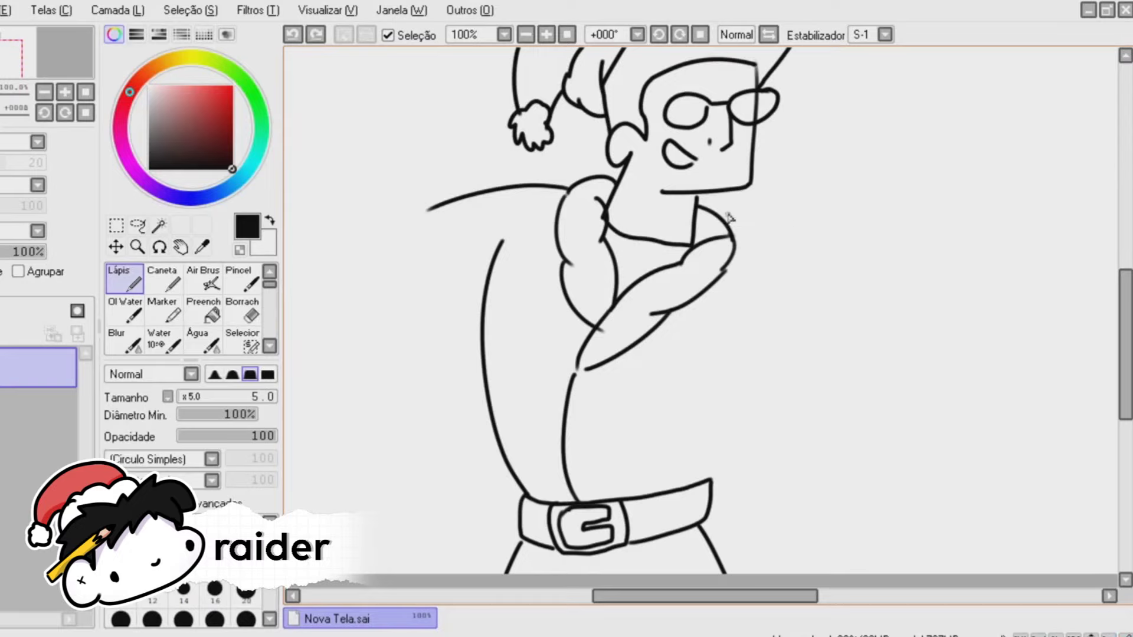
Draw the sleeve with its wide cuff in PaintTool SAI and the bent arm extending from it, on the hat's side of the body
{"action": "mouse_move", "coordinate": [723, 222]}
{"action": "left_mouse_down"}
{"action": "mouse_move", "coordinate": [749, 213]}
{"action": "mouse_move", "coordinate": [878, 268]}
{"action": "left_mouse_up"}
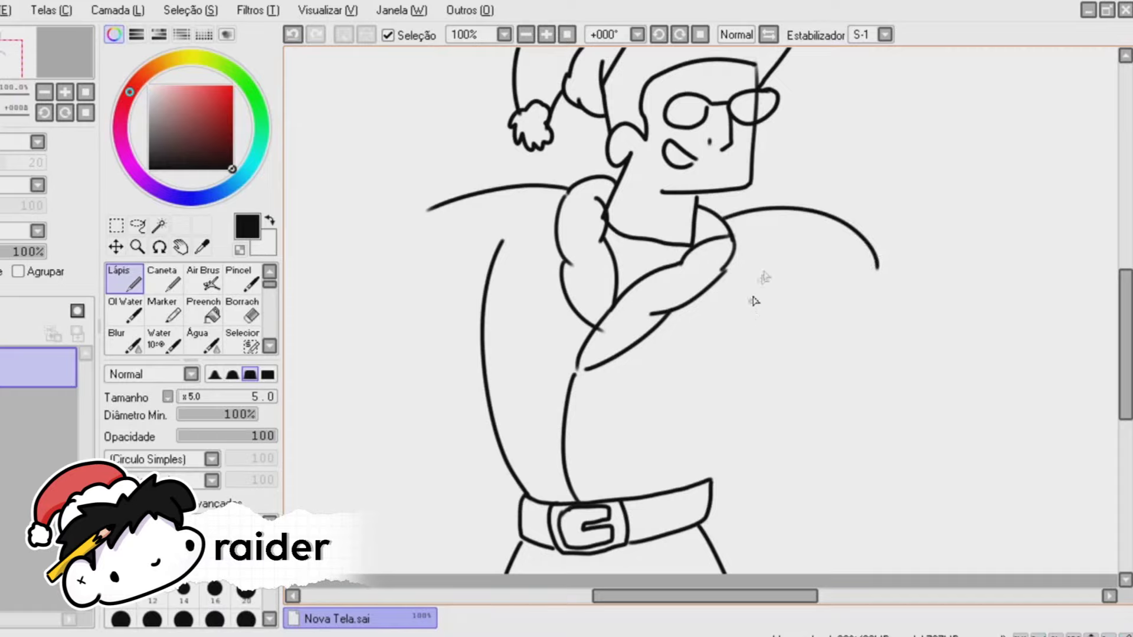
{"action": "key", "text": "ctrl+z"}
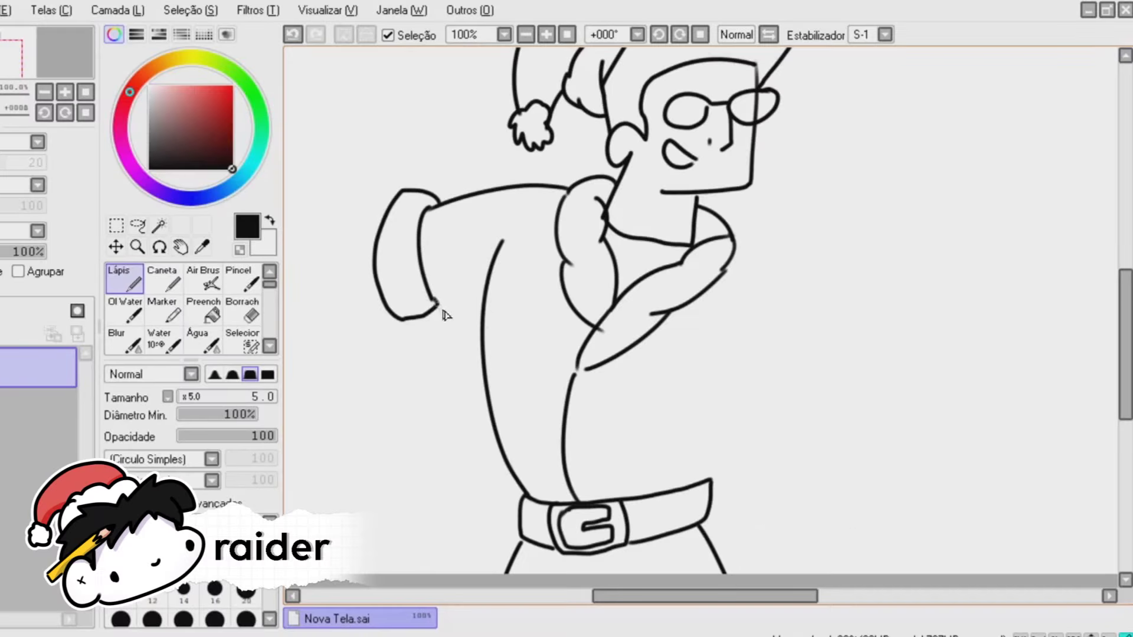
{"action": "left_click_drag", "start_coordinate": [438, 305], "coordinate": [479, 317]}
{"action": "scroll", "coordinate": [422, 324], "scroll_direction": "up", "scroll_amount": 3}
{"action": "scroll", "coordinate": [423, 324], "scroll_direction": "left", "scroll_amount": 3}
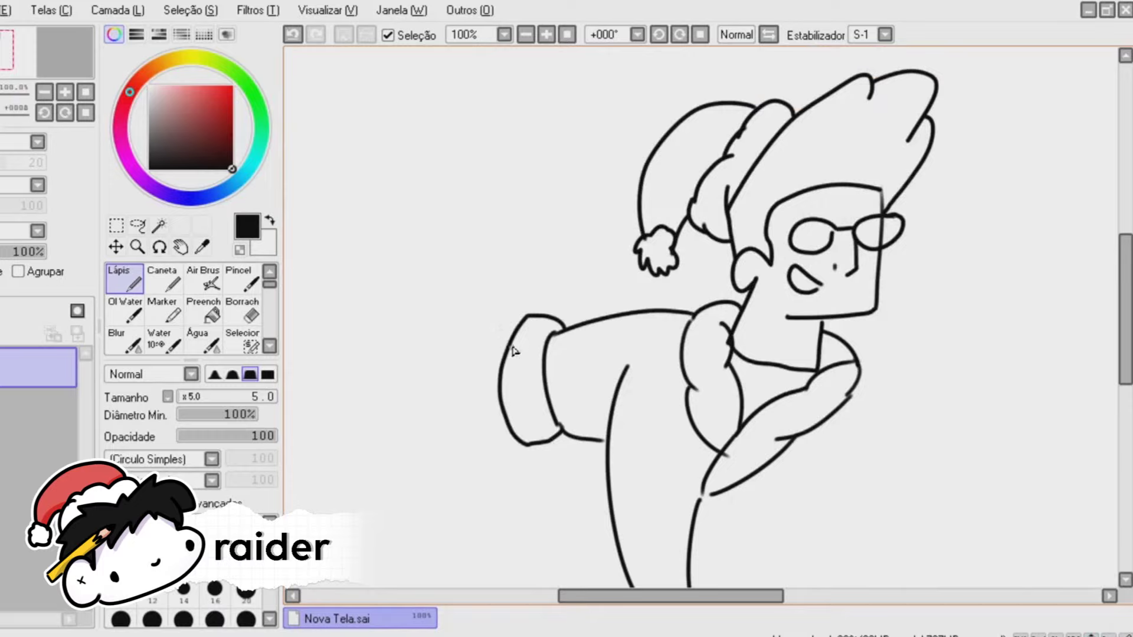
{"action": "left_click_drag", "start_coordinate": [473, 352], "coordinate": [435, 368]}
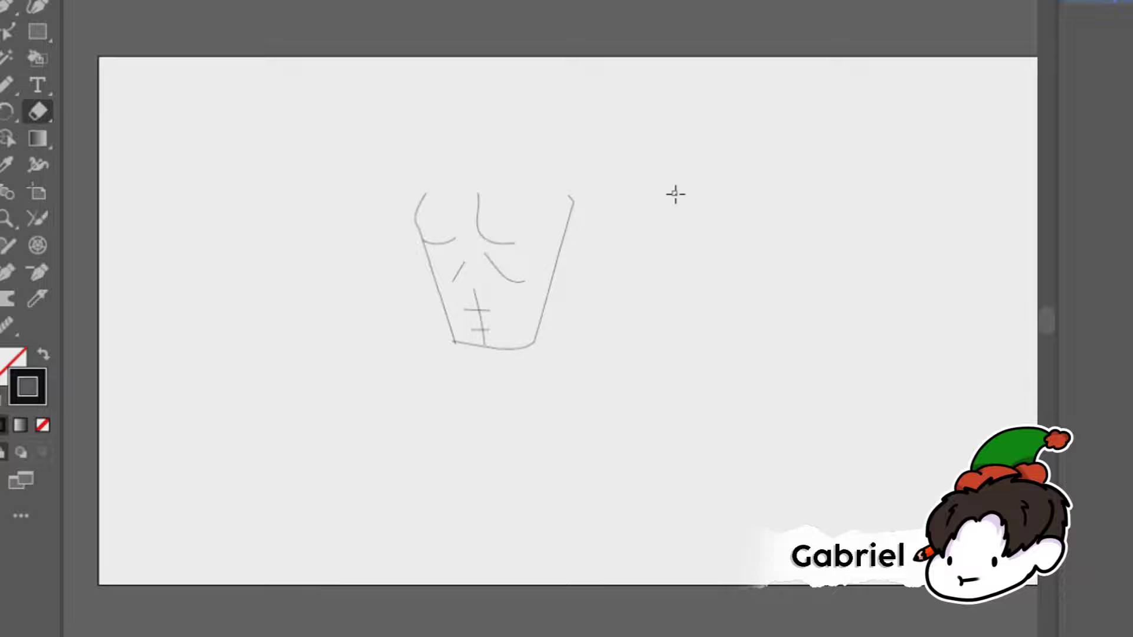
{"action": "key", "text": "n"}
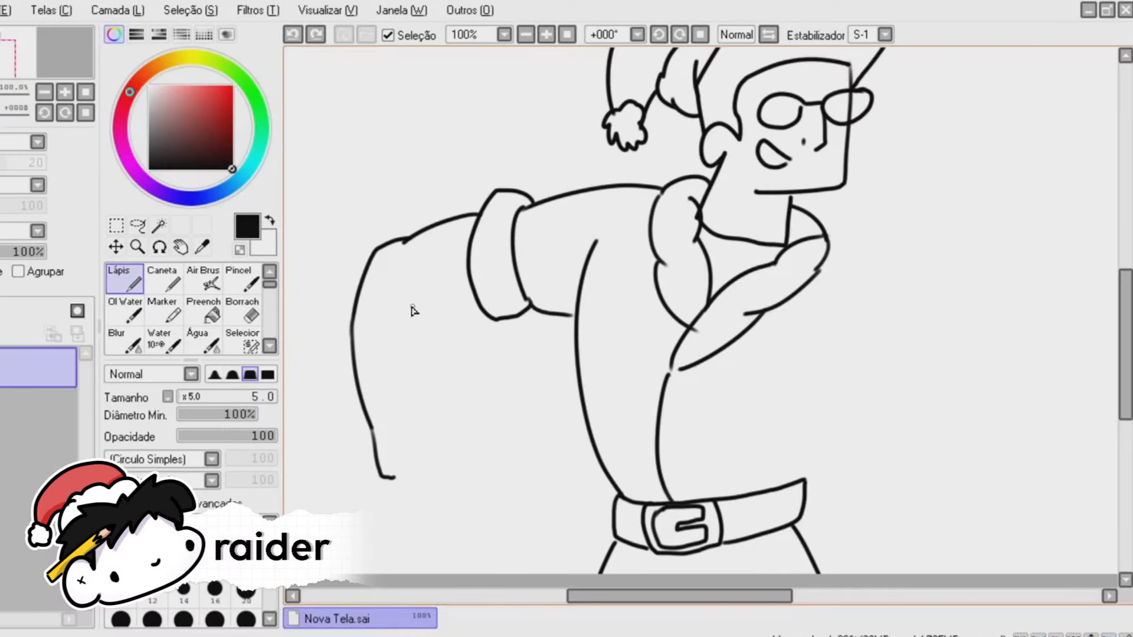
{"action": "mouse_move", "coordinate": [412, 308]}
{"action": "left_mouse_down"}
{"action": "mouse_move", "coordinate": [407, 475]}
{"action": "mouse_move", "coordinate": [467, 356]}
{"action": "mouse_move", "coordinate": [405, 372]}
{"action": "left_mouse_up"}
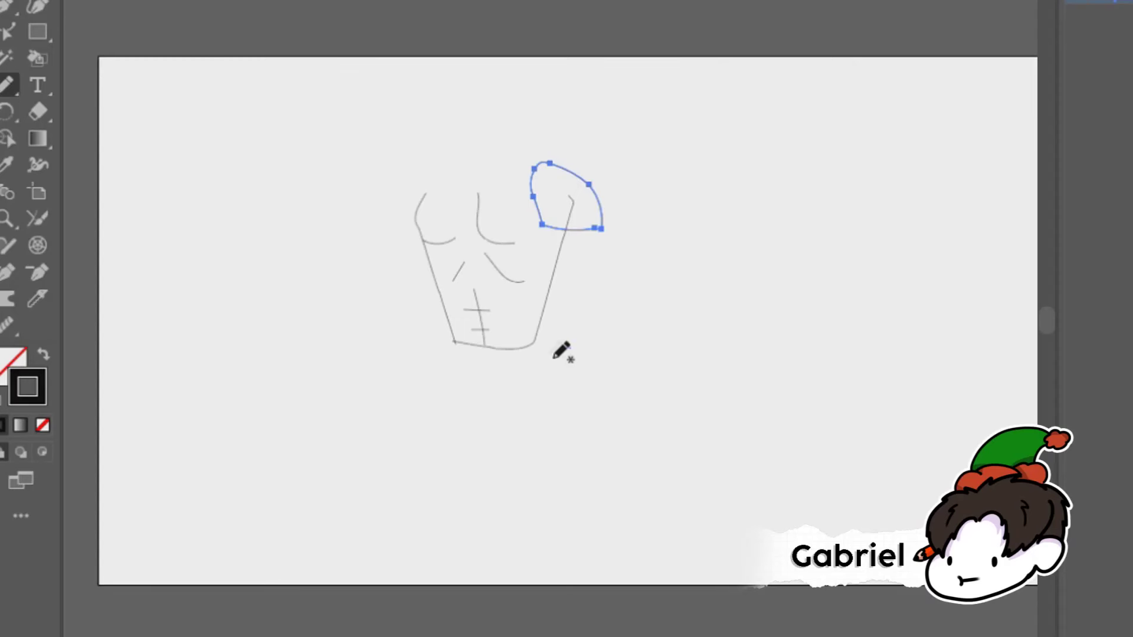
Sketch arm lines beneath the rounded shoulder shape in Illustrator
{"action": "left_click_drag", "start_coordinate": [568, 349], "coordinate": [536, 313]}
{"action": "left_click_drag", "start_coordinate": [558, 237], "coordinate": [561, 232]}
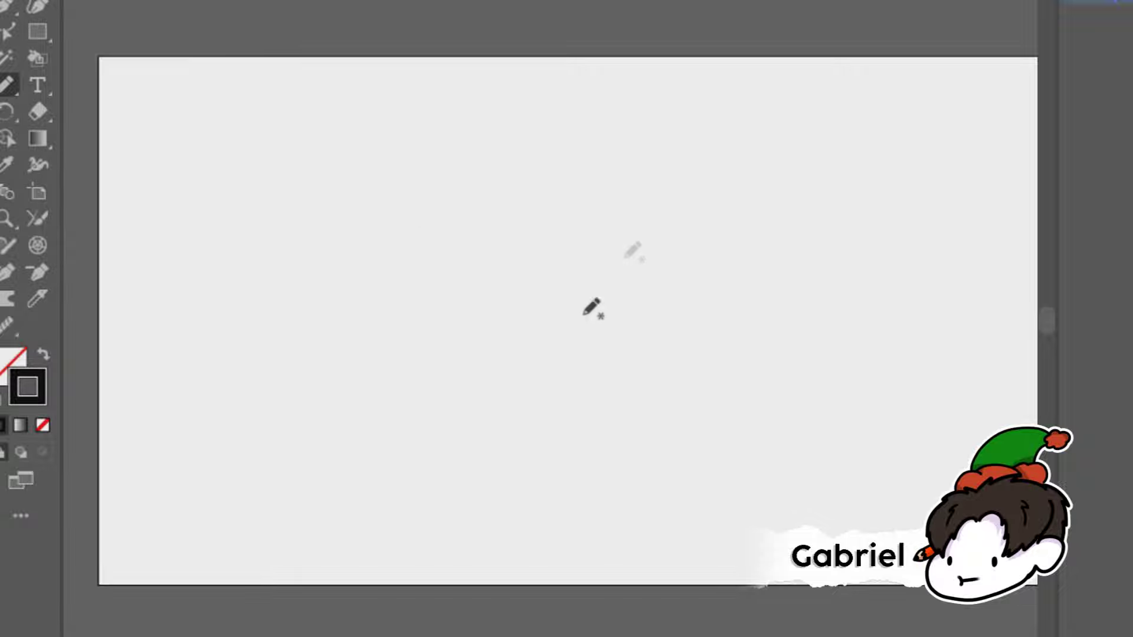
Start a new chest sketch on the empty Illustrator artboard with the Pencil tool
{"action": "left_click_drag", "start_coordinate": [448, 171], "coordinate": [370, 209]}
{"action": "key", "text": "ctrl+z"}
{"action": "mouse_move", "coordinate": [492, 210]}
{"action": "left_mouse_down"}
{"action": "mouse_move", "coordinate": [361, 236]}
{"action": "mouse_move", "coordinate": [478, 187]}
{"action": "left_mouse_up"}
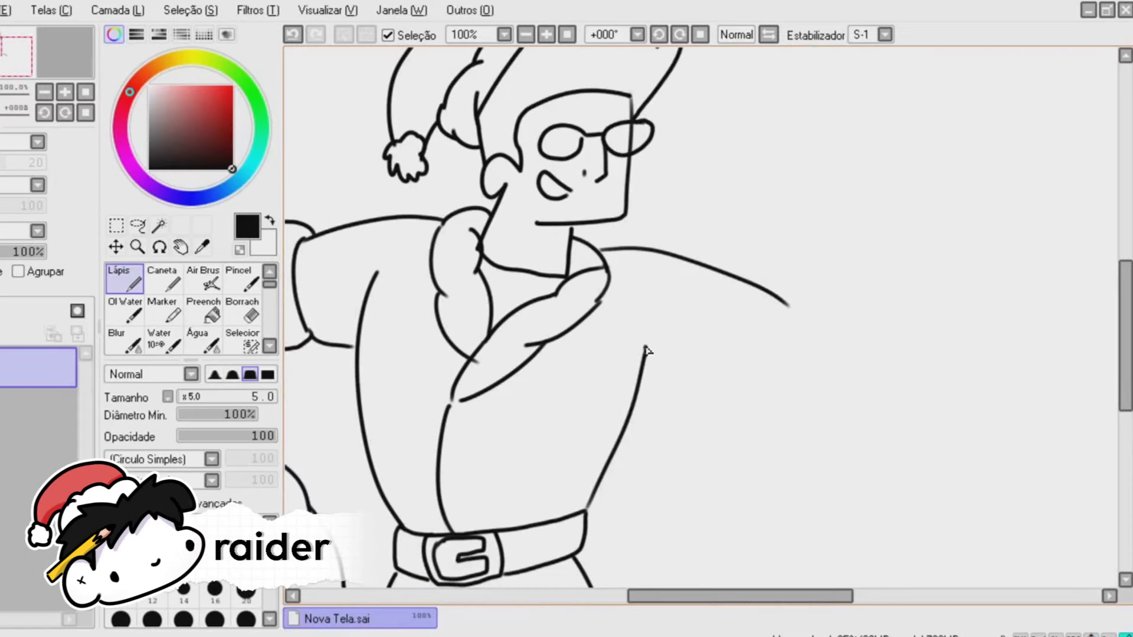
Redraw the coat's far side line up from the belt in PaintTool SAI and add the far sleeve's cuff edge
{"action": "key", "text": "ctrl+z"}
{"action": "left_click_drag", "start_coordinate": [586, 511], "coordinate": [636, 340]}
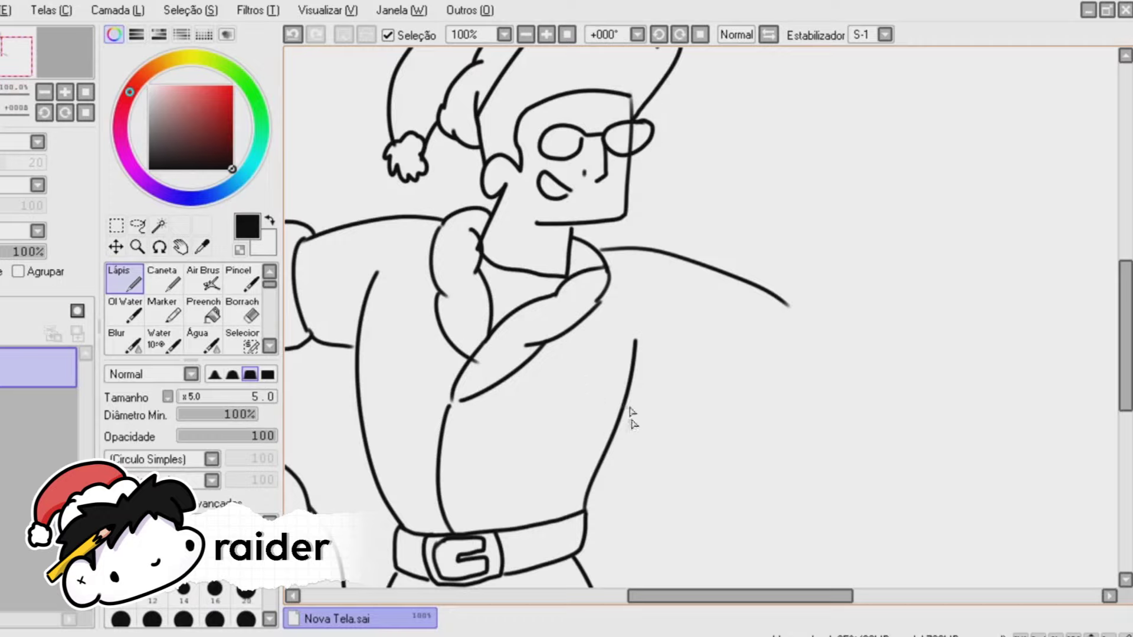
{"action": "mouse_move", "coordinate": [416, 181]}
{"action": "left_mouse_down"}
{"action": "mouse_move", "coordinate": [387, 207]}
{"action": "mouse_move", "coordinate": [437, 282]}
{"action": "mouse_move", "coordinate": [552, 283]}
{"action": "mouse_move", "coordinate": [558, 227]}
{"action": "mouse_move", "coordinate": [514, 201]}
{"action": "mouse_move", "coordinate": [402, 193]}
{"action": "mouse_move", "coordinate": [412, 190]}
{"action": "left_mouse_up"}
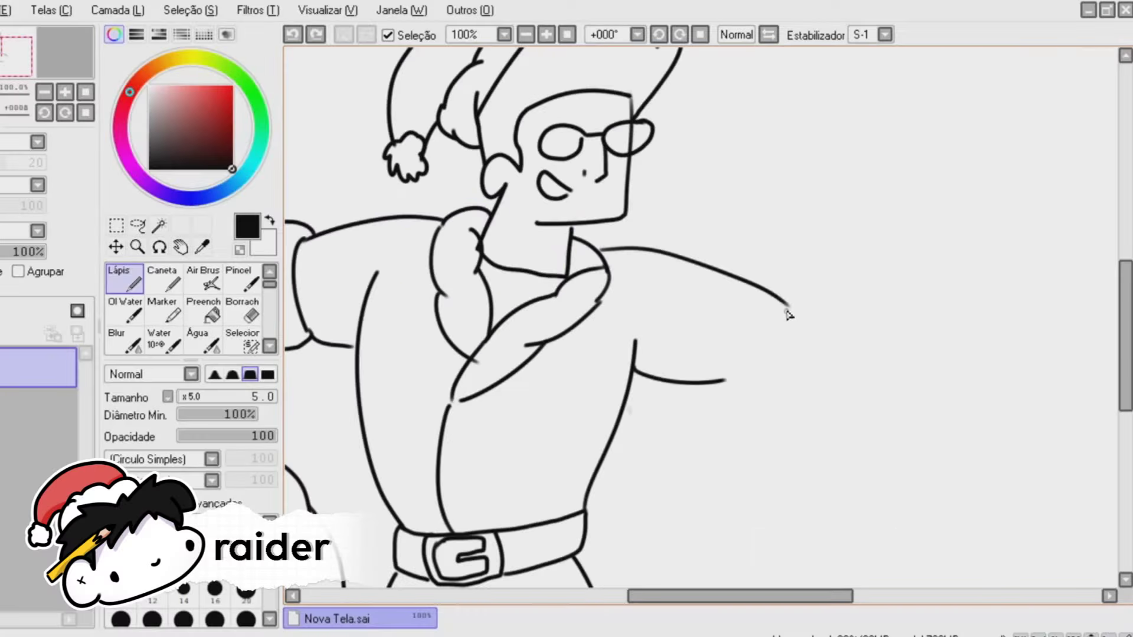
{"action": "left_click_drag", "start_coordinate": [790, 304], "coordinate": [712, 393]}
{"action": "key", "text": "ctrl+z"}
{"action": "key", "text": "ctrl+y"}
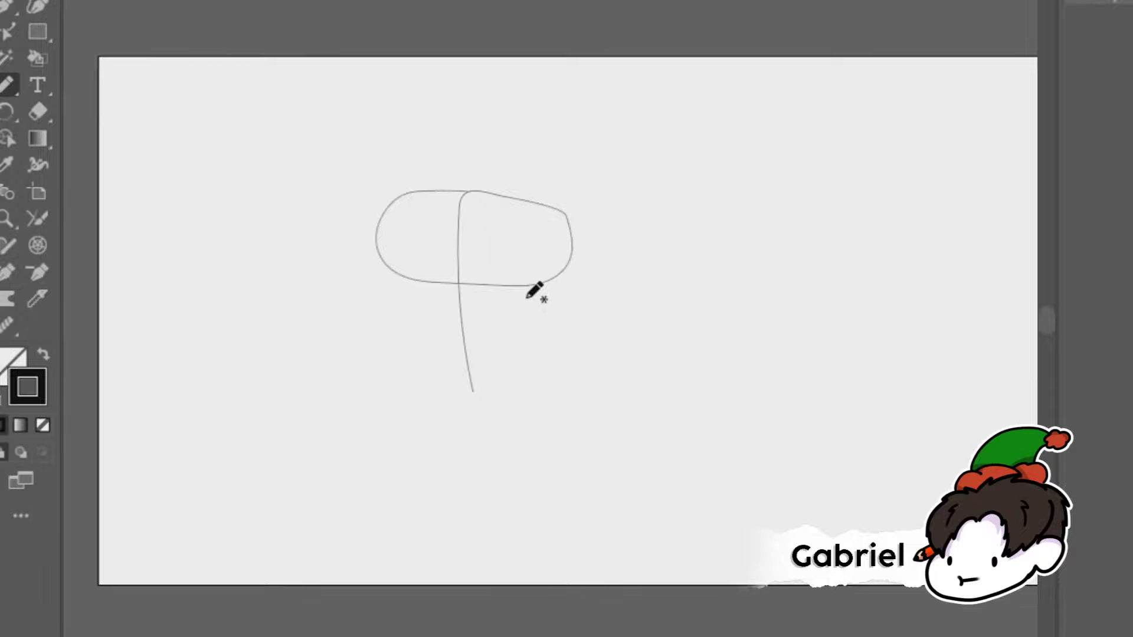
Sketch the inward-curving waist contour below the rounded chest shape in Illustrator
{"action": "mouse_move", "coordinate": [527, 298]}
{"action": "left_mouse_down"}
{"action": "mouse_move", "coordinate": [506, 397]}
{"action": "mouse_move", "coordinate": [518, 408]}
{"action": "left_mouse_up"}
{"action": "key", "text": "ctrl+z"}
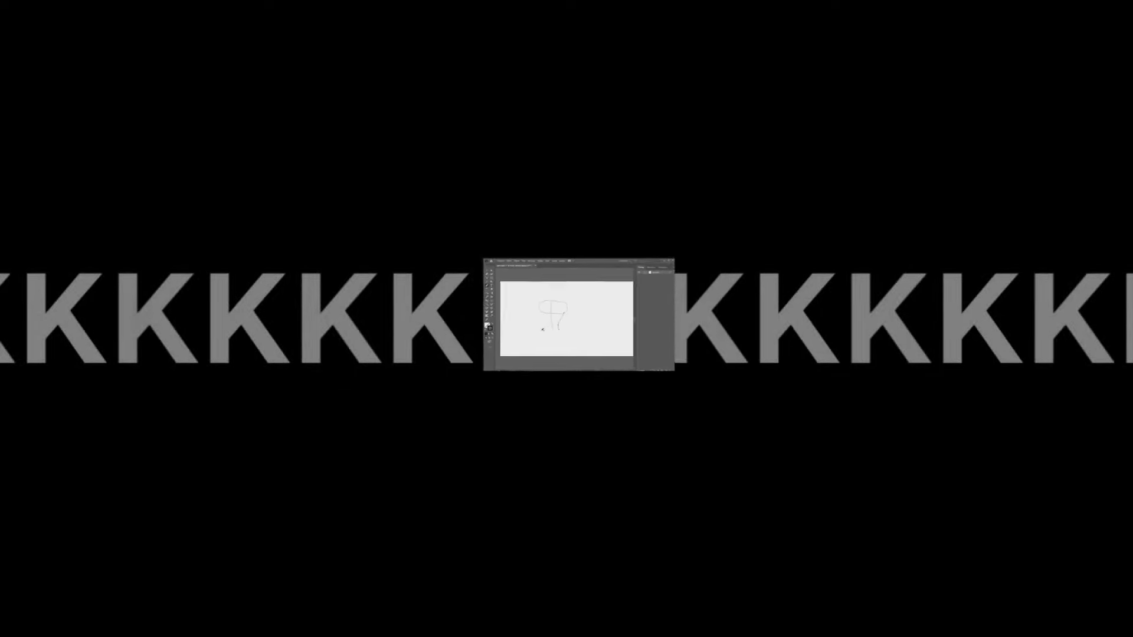
{"action": "mouse_move", "coordinate": [374, 228]}
{"action": "left_mouse_down"}
{"action": "mouse_move", "coordinate": [397, 349]}
{"action": "mouse_move", "coordinate": [417, 375]}
{"action": "left_mouse_up"}
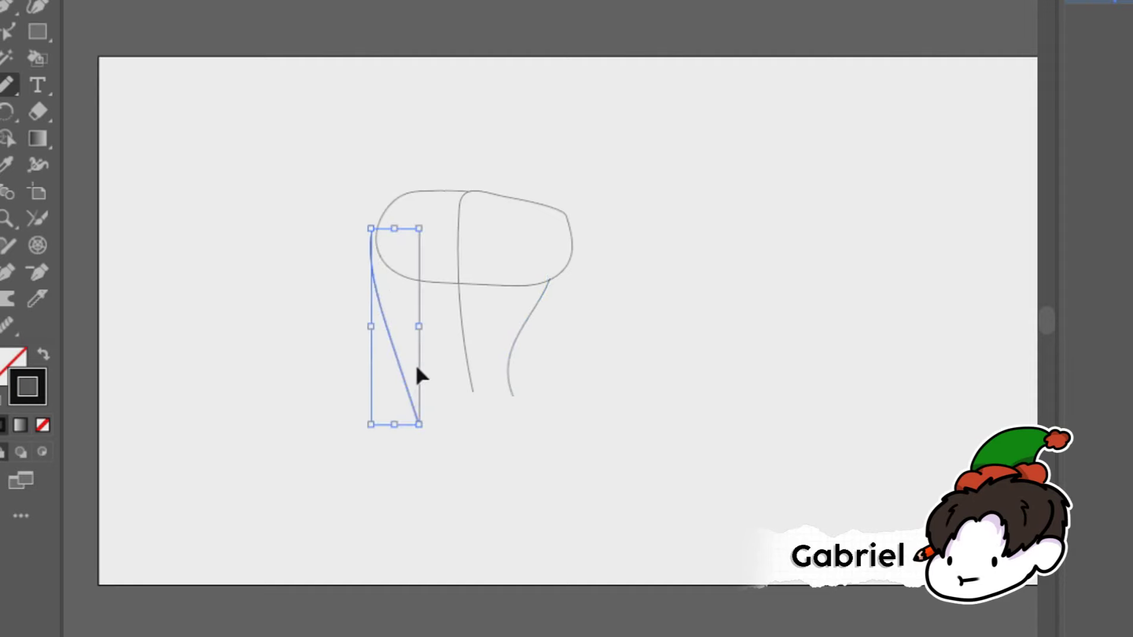
{"action": "key", "text": "ctrl+z"}
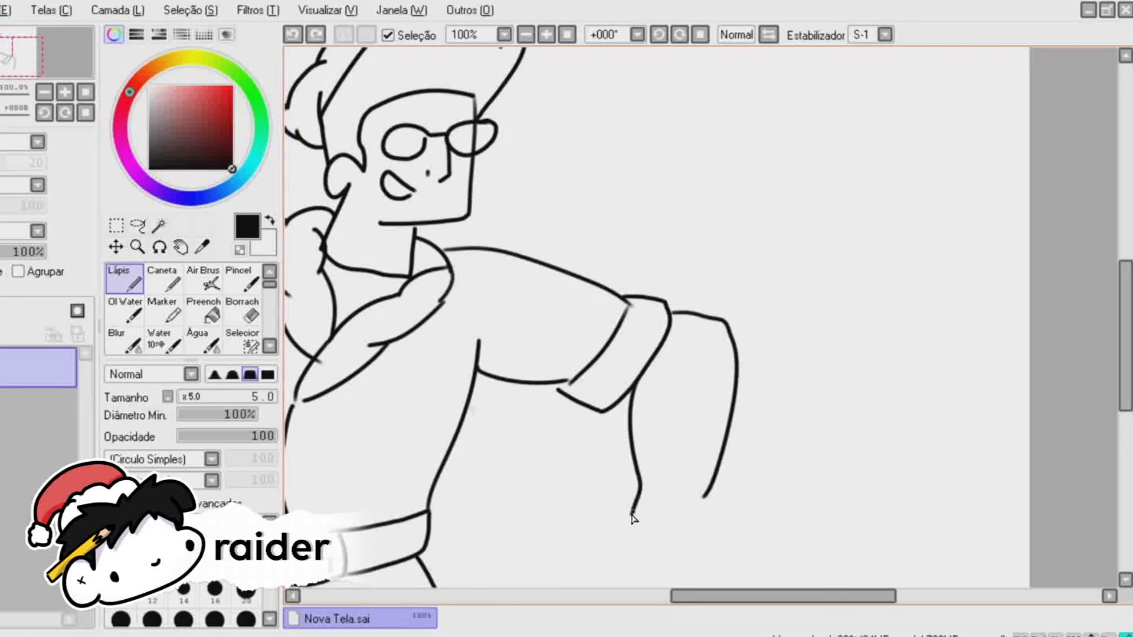
Redraw the far forearm's inner edge below the rolled sleeve cuff in PaintTool SAI
{"action": "key", "text": "ctrl+z"}
{"action": "left_click_drag", "start_coordinate": [635, 384], "coordinate": [652, 464]}
{"action": "key", "text": "ctrl+z"}
{"action": "mouse_move", "coordinate": [646, 351]}
{"action": "left_mouse_down"}
{"action": "mouse_move", "coordinate": [645, 525]}
{"action": "mouse_move", "coordinate": [724, 451]}
{"action": "left_mouse_up"}
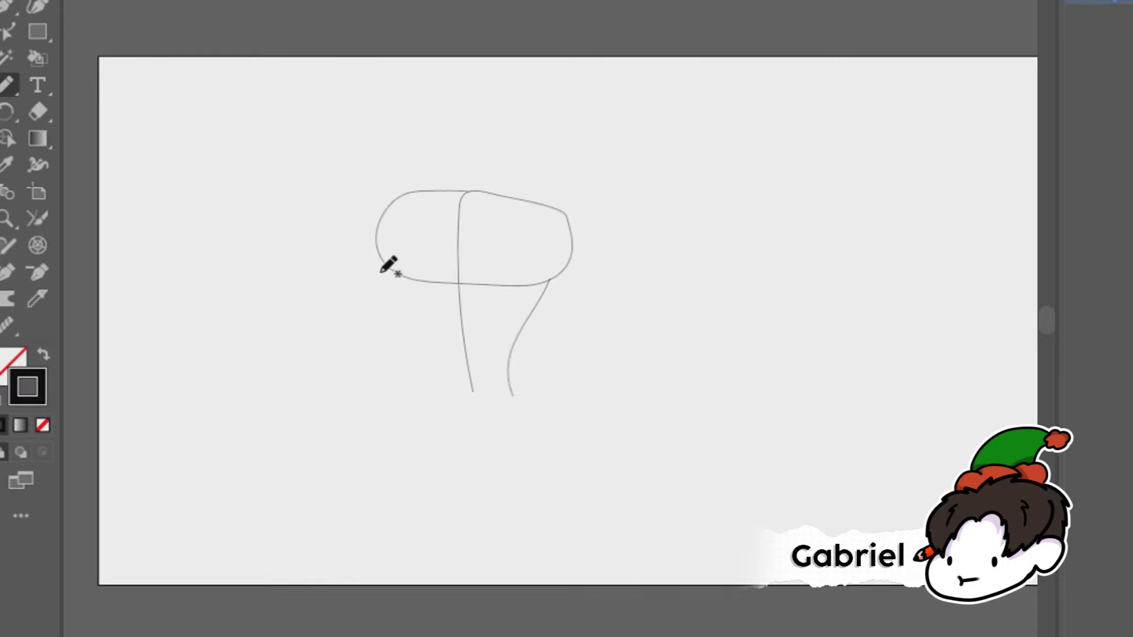
Sketch the waist's second side contour and the bent arm's inner line with a boxy fist in Illustrator
{"action": "left_click_drag", "start_coordinate": [383, 261], "coordinate": [403, 345]}
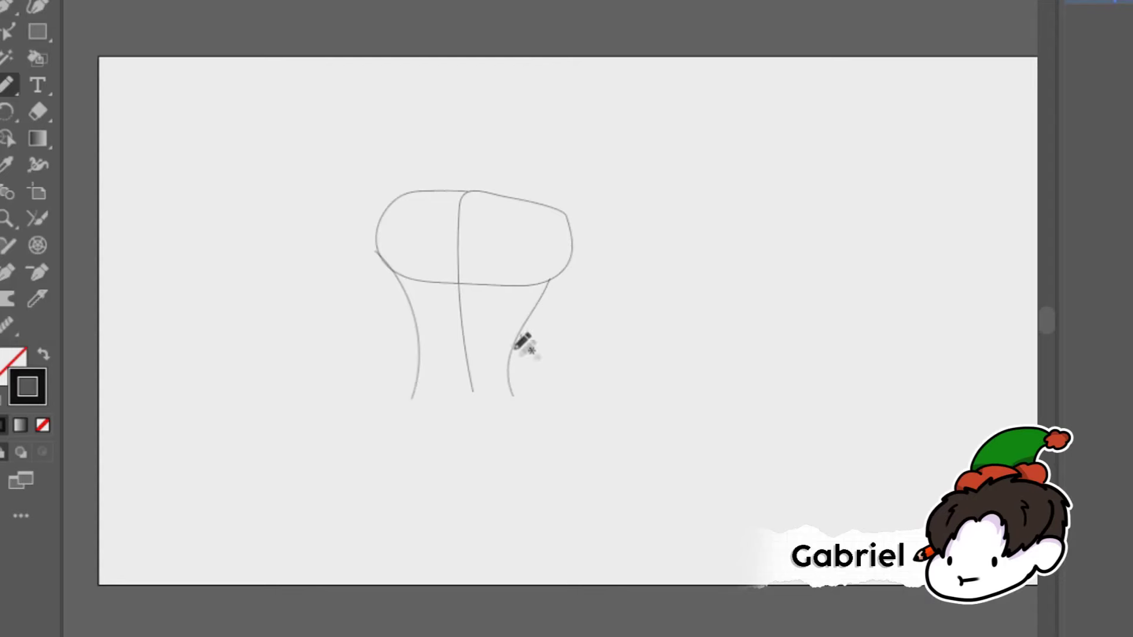
{"action": "mouse_move", "coordinate": [519, 333]}
{"action": "left_mouse_down"}
{"action": "mouse_move", "coordinate": [537, 378]}
{"action": "mouse_move", "coordinate": [578, 375]}
{"action": "left_mouse_up"}
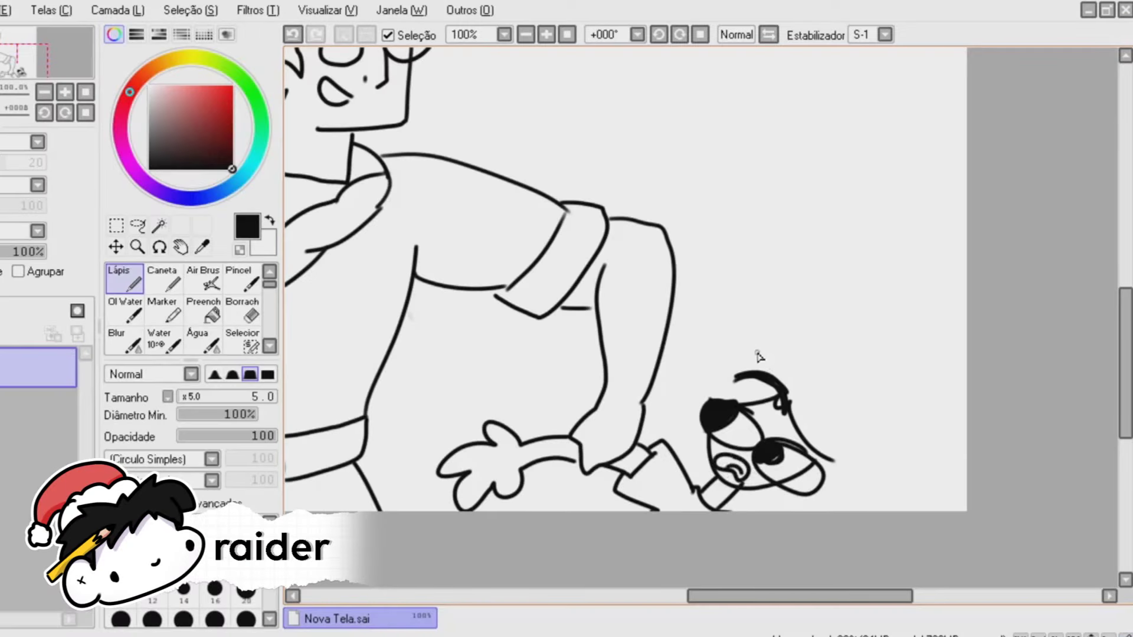
Sketch the top of the small dark-eyed character's head and its tied hair tuft in PaintTool SAI
{"action": "mouse_move", "coordinate": [766, 353]}
{"action": "left_mouse_down"}
{"action": "mouse_move", "coordinate": [715, 370]}
{"action": "mouse_move", "coordinate": [731, 362]}
{"action": "mouse_move", "coordinate": [737, 332]}
{"action": "mouse_move", "coordinate": [651, 350]}
{"action": "left_mouse_up"}
{"action": "key", "text": "ctrl+z"}
{"action": "mouse_move", "coordinate": [826, 293]}
{"action": "left_mouse_down"}
{"action": "mouse_move", "coordinate": [759, 214]}
{"action": "mouse_move", "coordinate": [719, 220]}
{"action": "mouse_move", "coordinate": [725, 287]}
{"action": "mouse_move", "coordinate": [794, 310]}
{"action": "left_mouse_up"}
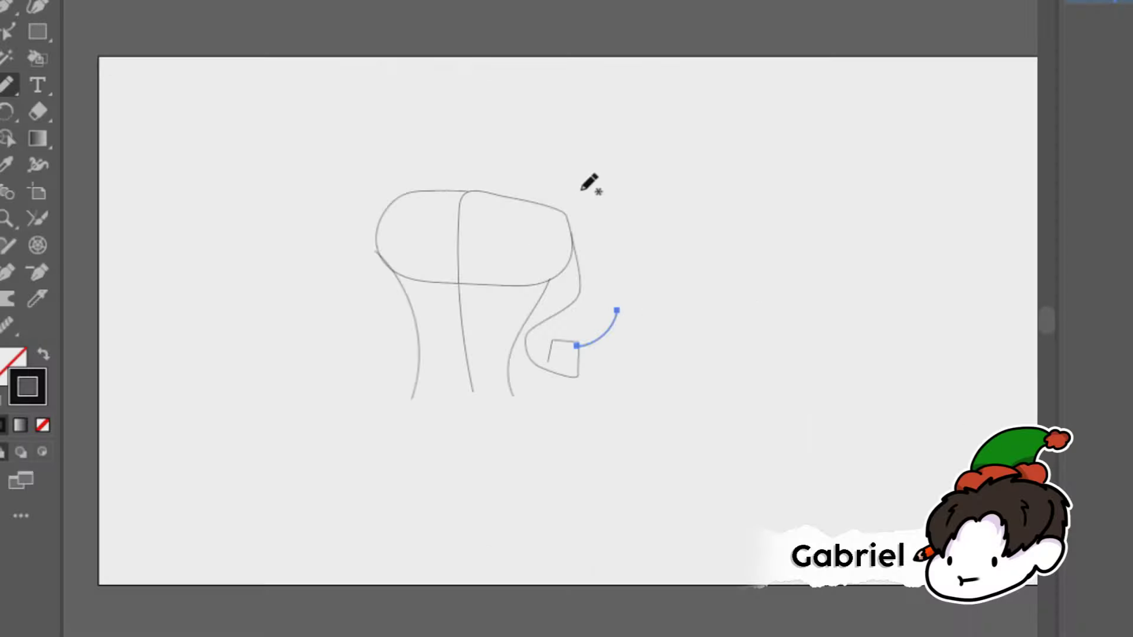
Sketch the bent arm's outer contour from the fist up over the shoulder in Illustrator, undoing misdrawn strokes
{"action": "left_click_drag", "start_coordinate": [592, 177], "coordinate": [610, 317]}
{"action": "key", "text": "ctrl+z"}
{"action": "left_click_drag", "start_coordinate": [586, 172], "coordinate": [622, 310]}
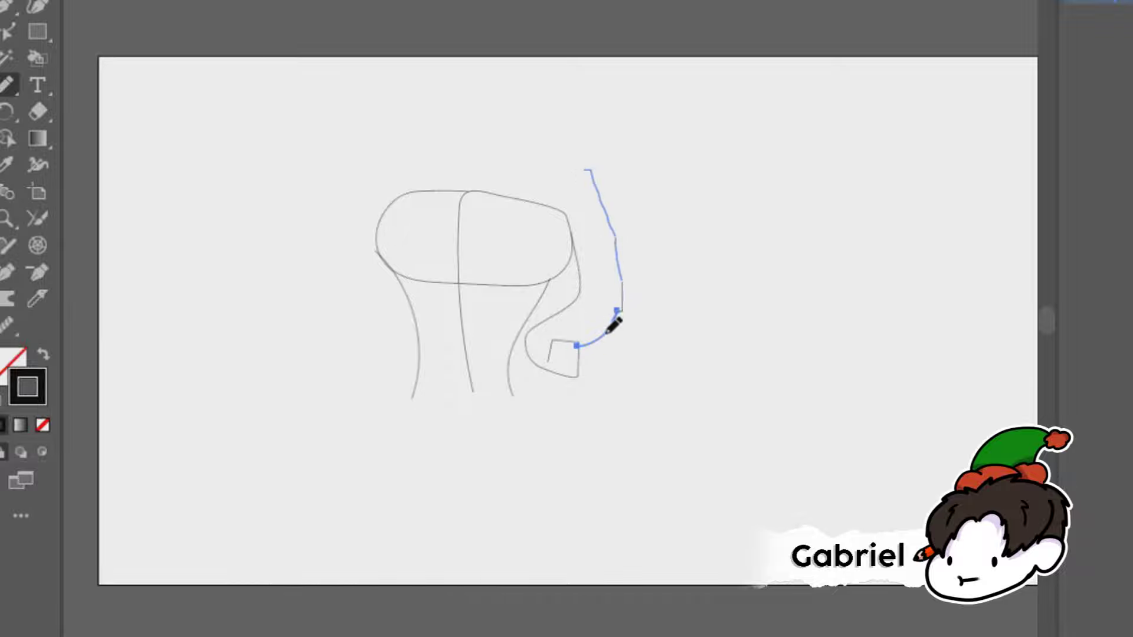
{"action": "key", "text": "ctrl+z"}
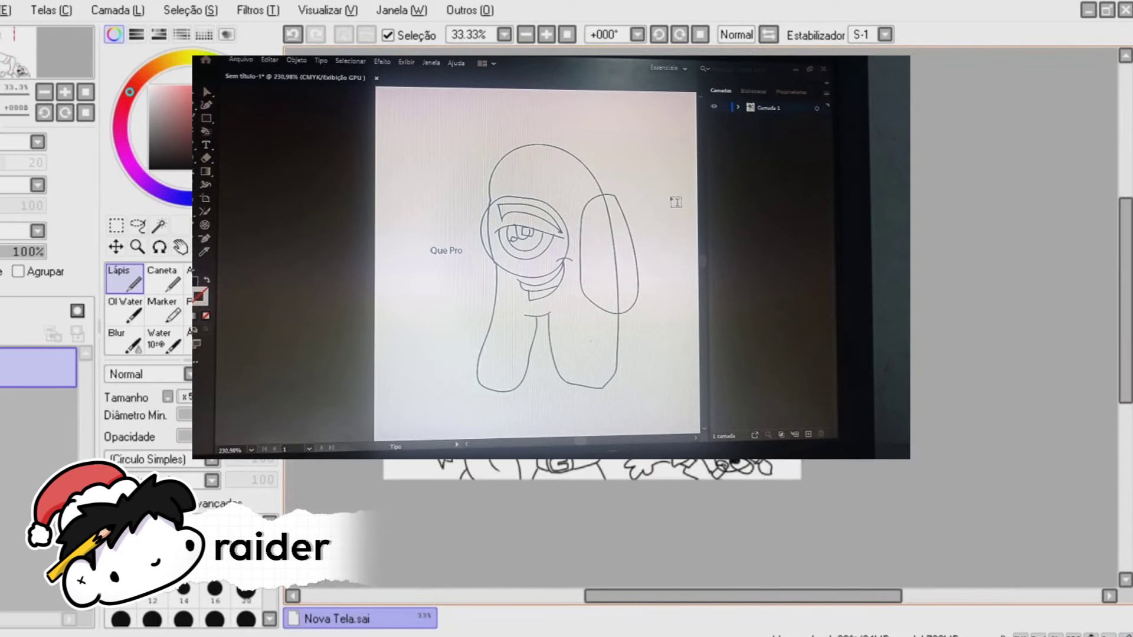
{"action": "key", "text": "ctrl+plus"}
{"action": "scroll", "coordinate": [730, 524], "scroll_direction": "up", "scroll_amount": 2}
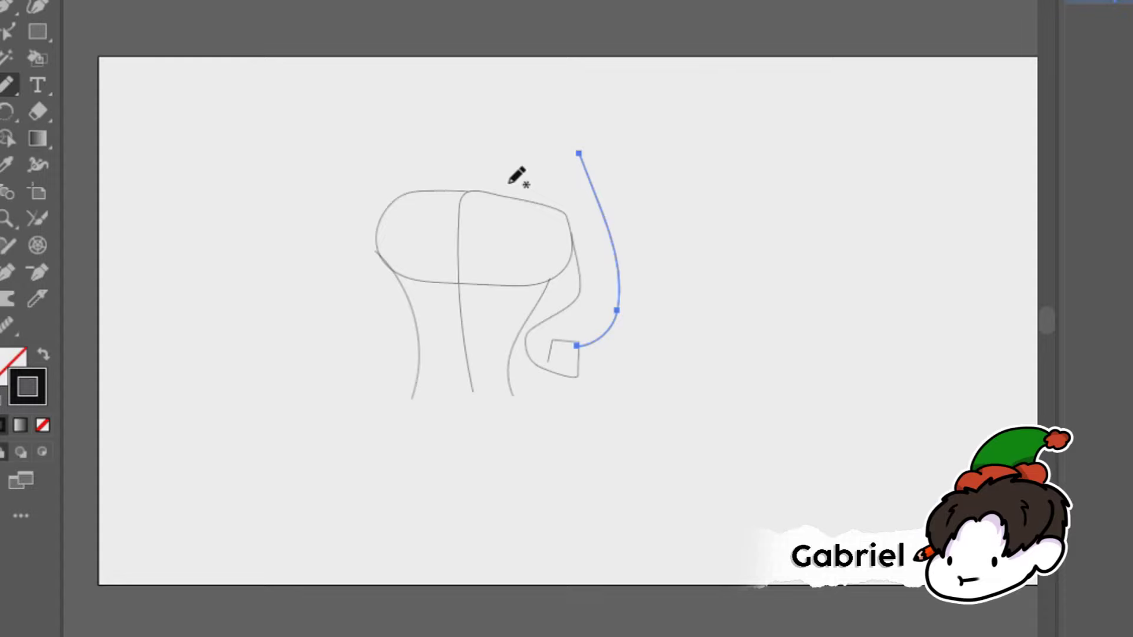
{"action": "mouse_move", "coordinate": [515, 173]}
{"action": "left_mouse_down"}
{"action": "mouse_move", "coordinate": [602, 178]}
{"action": "mouse_move", "coordinate": [595, 213]}
{"action": "left_mouse_up"}
{"action": "key", "text": "ctrl+z"}
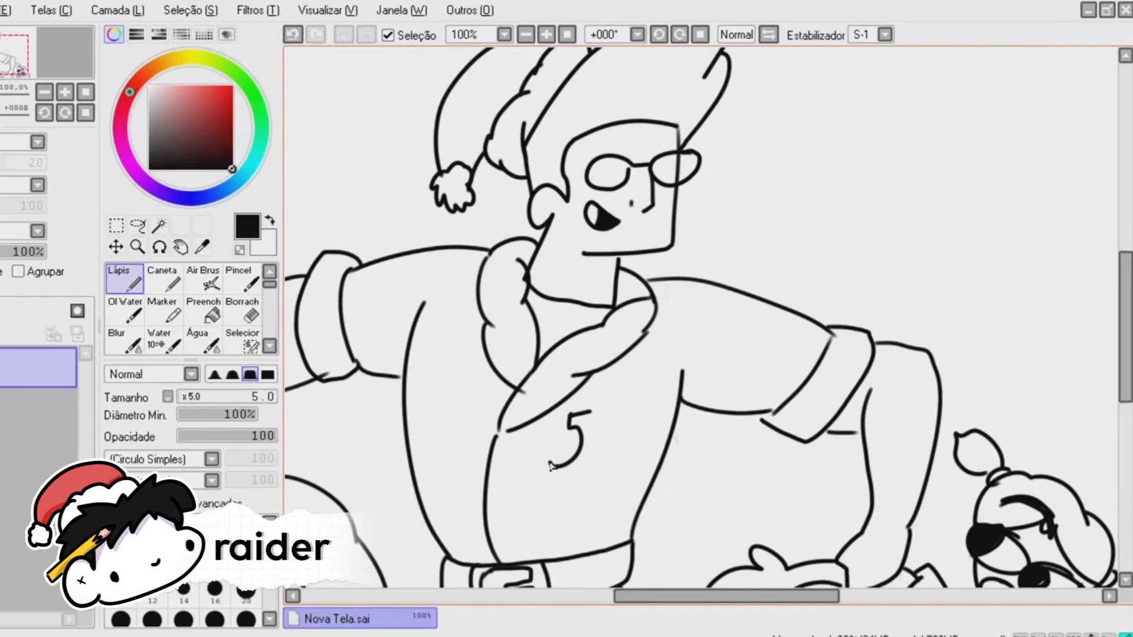
Try outlining a block letter J on the coat's chest in PaintTool SAI and undo the last two strokes
{"action": "left_click_drag", "start_coordinate": [547, 481], "coordinate": [595, 435]}
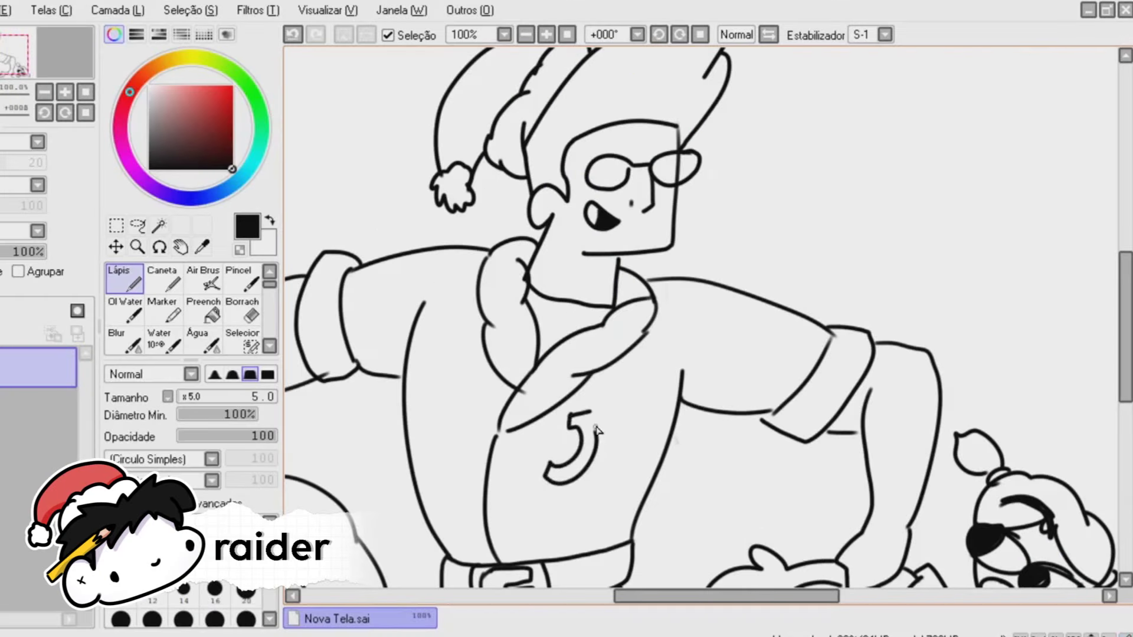
{"action": "key", "text": "ctrl+z"}
{"action": "key", "text": "ctrl+z"}
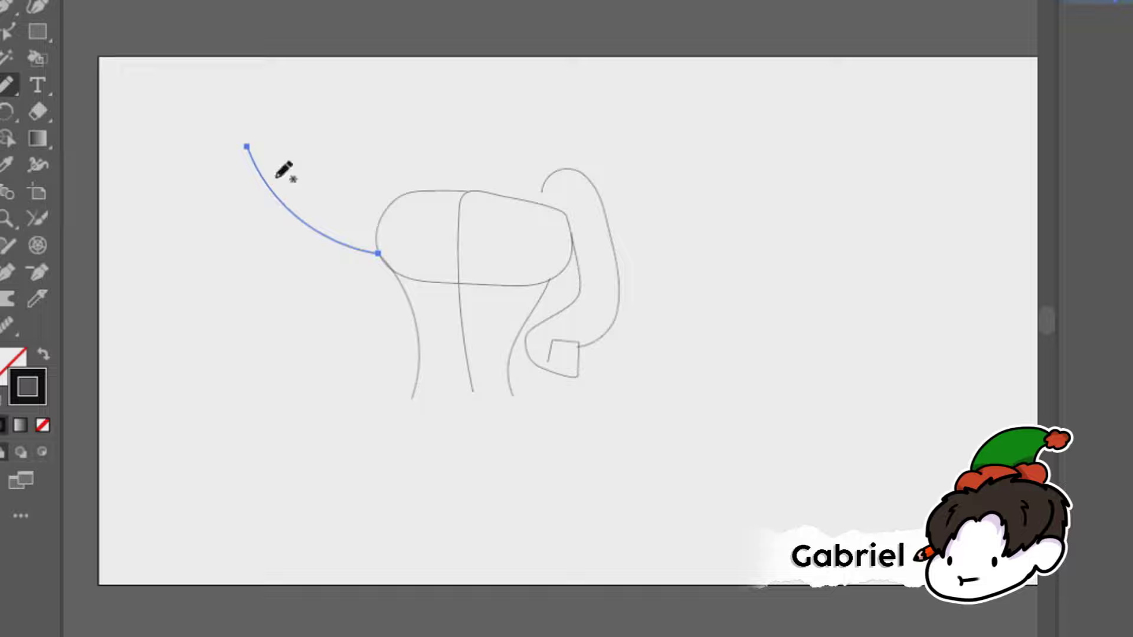
Redraw the raised arm's long outer line from the fist down to the chest in Illustrator
{"action": "key", "text": "ctrl+z"}
{"action": "mouse_move", "coordinate": [238, 108]}
{"action": "left_mouse_down"}
{"action": "mouse_move", "coordinate": [240, 229]}
{"action": "mouse_move", "coordinate": [367, 249]}
{"action": "left_mouse_up"}
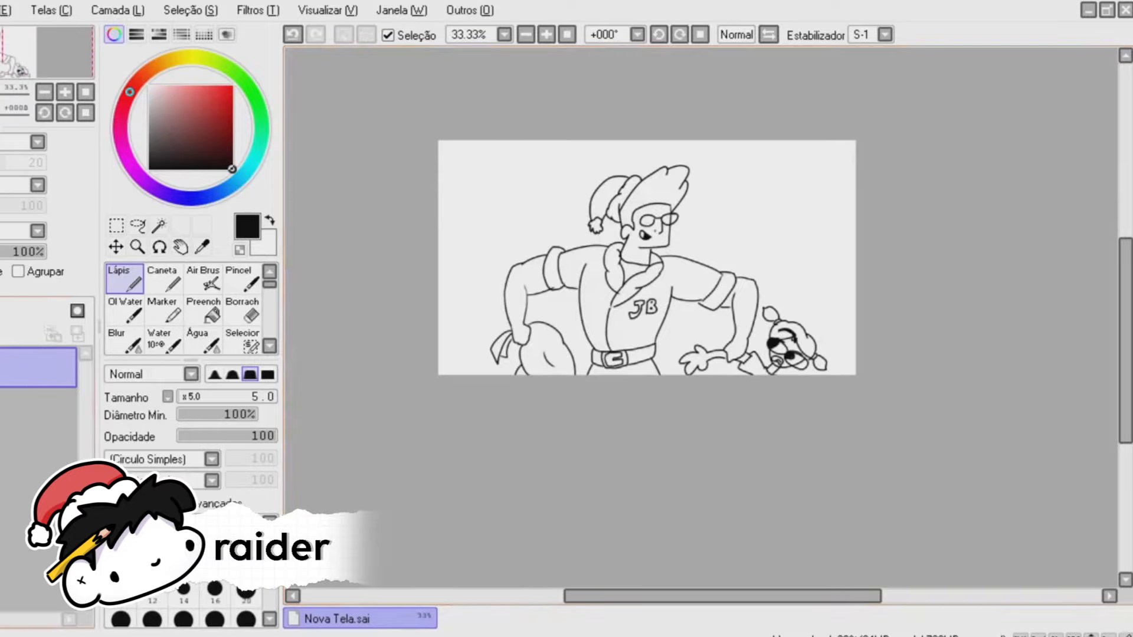
On the layer beneath the line art in PaintTool SAI, start painting the coat red with brush size 16
{"action": "left_click", "coordinate": [67, 362]}
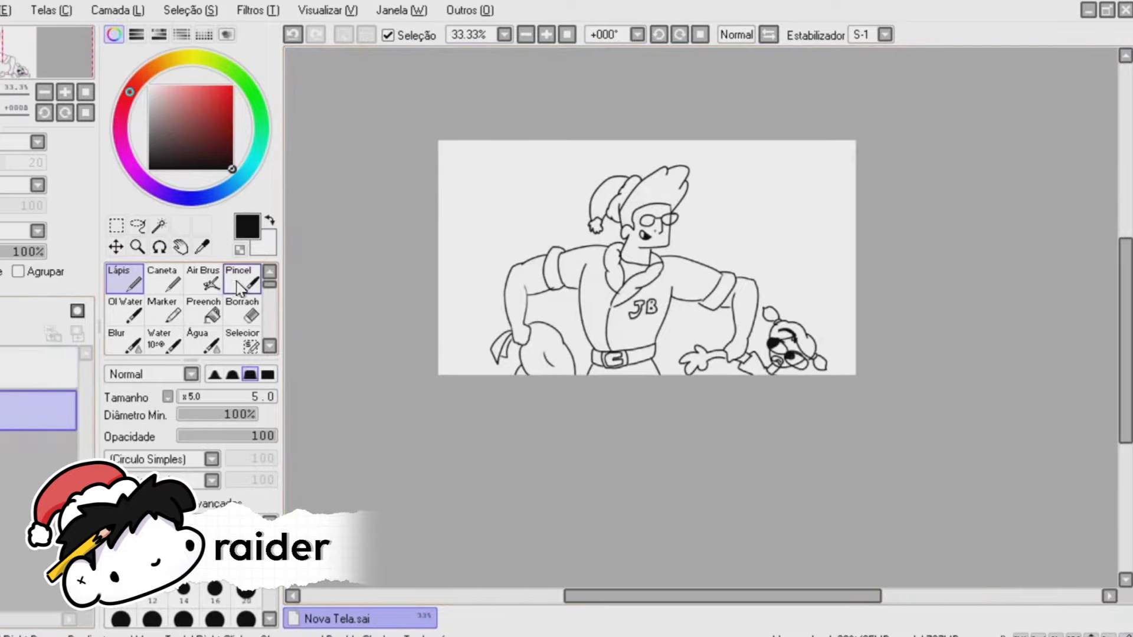
{"action": "scroll", "coordinate": [240, 307], "scroll_direction": "down", "scroll_amount": 2}
{"action": "left_click", "coordinate": [206, 96]}
{"action": "left_click", "coordinate": [215, 589]}
{"action": "scroll", "coordinate": [519, 399], "scroll_direction": "up", "scroll_amount": 2}
{"action": "scroll", "coordinate": [593, 180], "scroll_direction": "up", "scroll_amount": 3}
{"action": "mouse_move", "coordinate": [596, 206]}
{"action": "left_mouse_down"}
{"action": "mouse_move", "coordinate": [591, 295]}
{"action": "mouse_move", "coordinate": [599, 278]}
{"action": "mouse_move", "coordinate": [602, 308]}
{"action": "mouse_move", "coordinate": [653, 329]}
{"action": "left_mouse_up"}
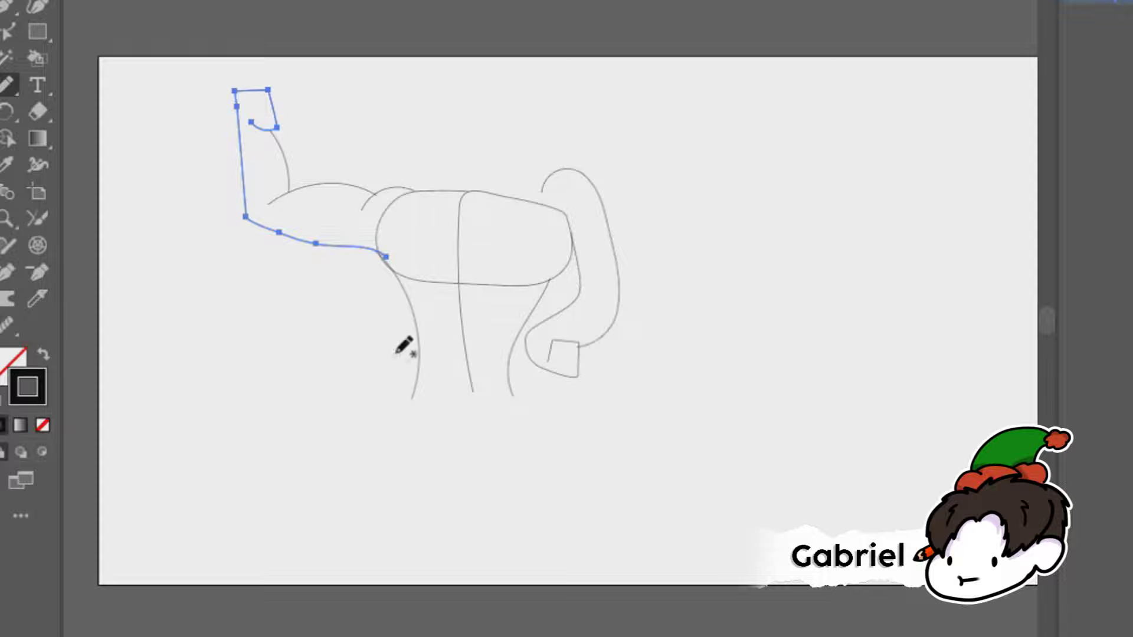
Sketch the waistline across the torso and continue it down as an outer leg line in Illustrator
{"action": "mouse_move", "coordinate": [418, 335]}
{"action": "left_mouse_down"}
{"action": "mouse_move", "coordinate": [415, 410]}
{"action": "mouse_move", "coordinate": [507, 395]}
{"action": "mouse_move", "coordinate": [551, 545]}
{"action": "left_mouse_up"}
{"action": "left_click", "coordinate": [842, 455], "text": "ctrl"}
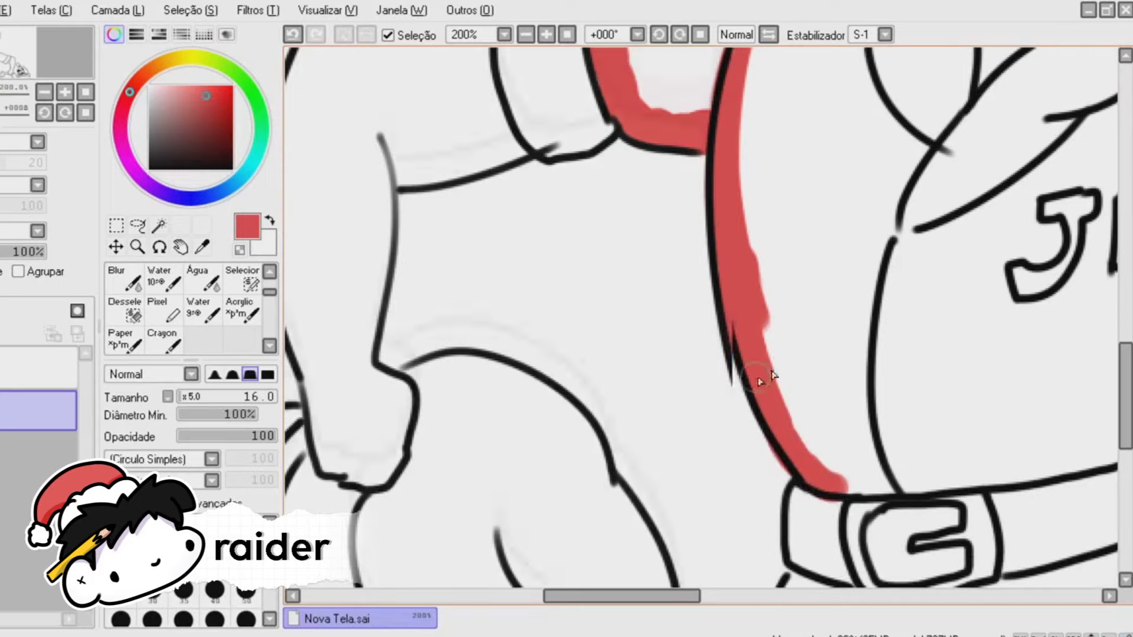
Continue painting red inside the coat's side outline above the belt in PaintTool SAI
{"action": "scroll", "coordinate": [762, 381], "scroll_direction": "down", "scroll_amount": 5}
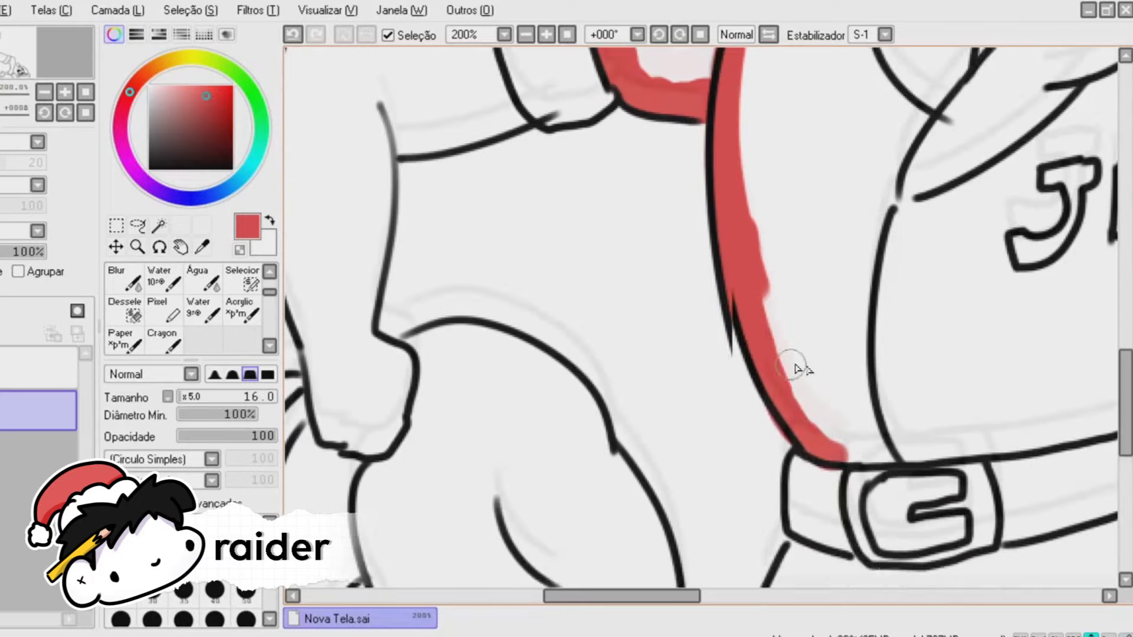
{"action": "mouse_move", "coordinate": [803, 281]}
{"action": "left_mouse_down"}
{"action": "mouse_move", "coordinate": [766, 365]}
{"action": "mouse_move", "coordinate": [803, 285]}
{"action": "mouse_move", "coordinate": [777, 336]}
{"action": "mouse_move", "coordinate": [814, 290]}
{"action": "left_mouse_up"}
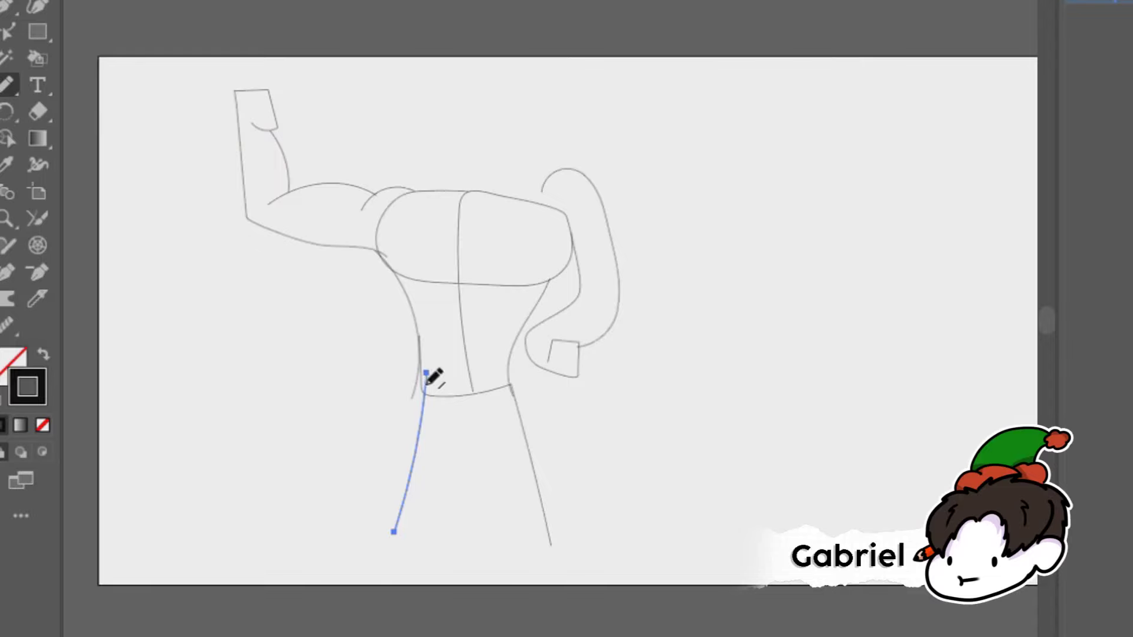
Sketch the remaining outer leg line, the crotch curve and both inner leg lines below the waist in Illustrator
{"action": "key", "text": "ctrl+z"}
{"action": "left_click_drag", "start_coordinate": [422, 396], "coordinate": [386, 551]}
{"action": "left_click_drag", "start_coordinate": [421, 551], "coordinate": [455, 434]}
{"action": "mouse_move", "coordinate": [443, 425]}
{"action": "left_mouse_down"}
{"action": "mouse_move", "coordinate": [481, 430]}
{"action": "mouse_move", "coordinate": [516, 549]}
{"action": "left_mouse_up"}
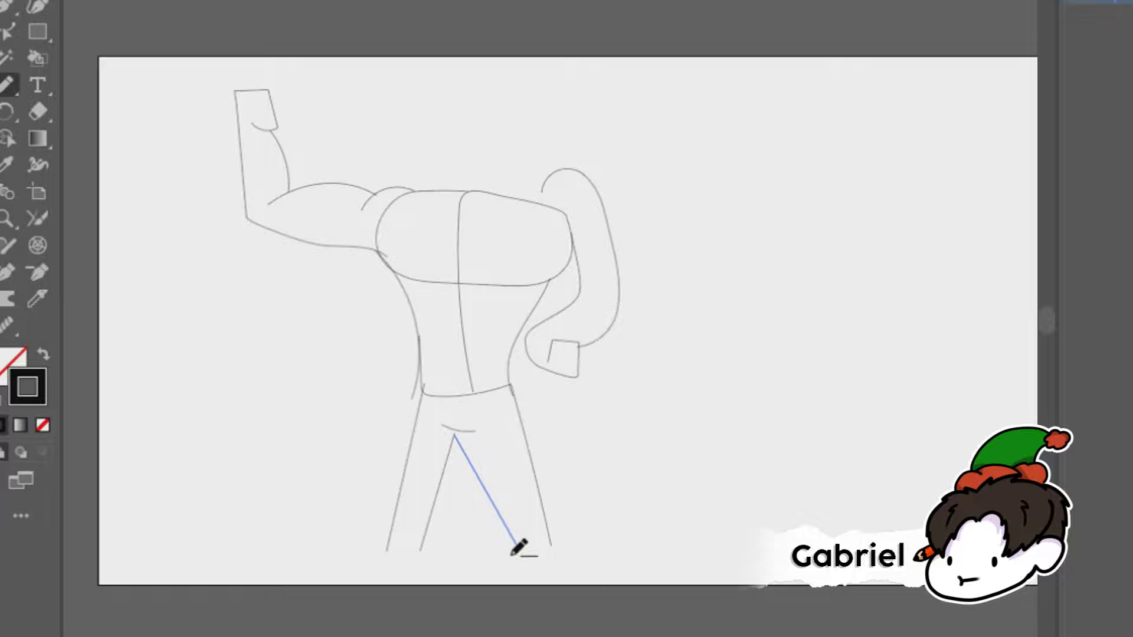
{"action": "key", "text": "ctrl+z"}
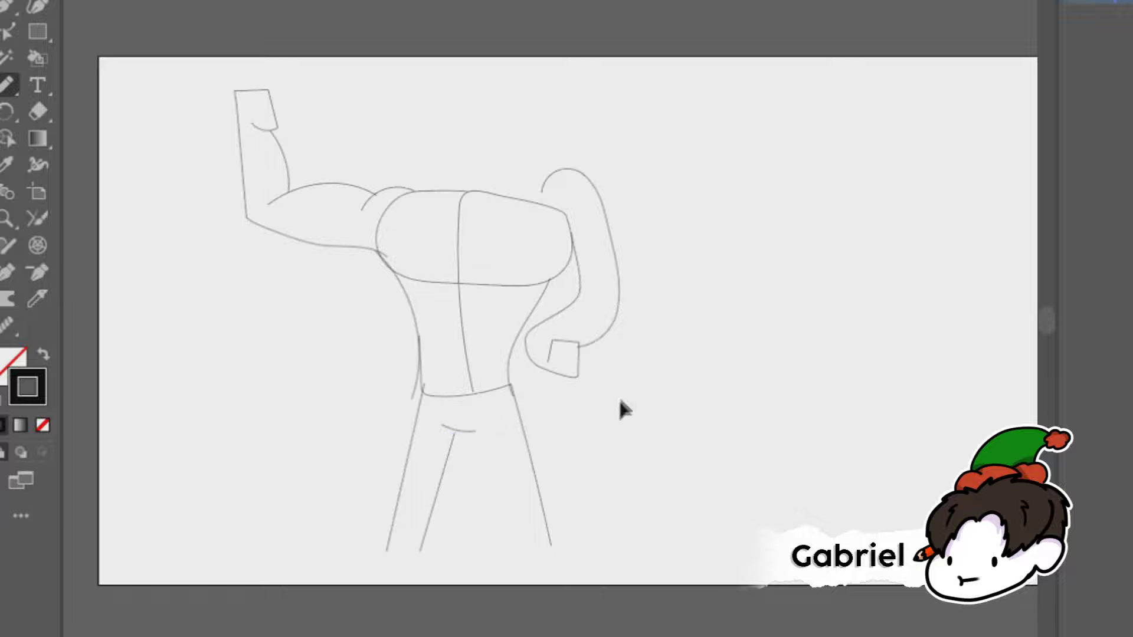
{"action": "left_click", "coordinate": [436, 461]}
{"action": "key", "text": "n"}
{"action": "left_click_drag", "start_coordinate": [461, 431], "coordinate": [523, 552]}
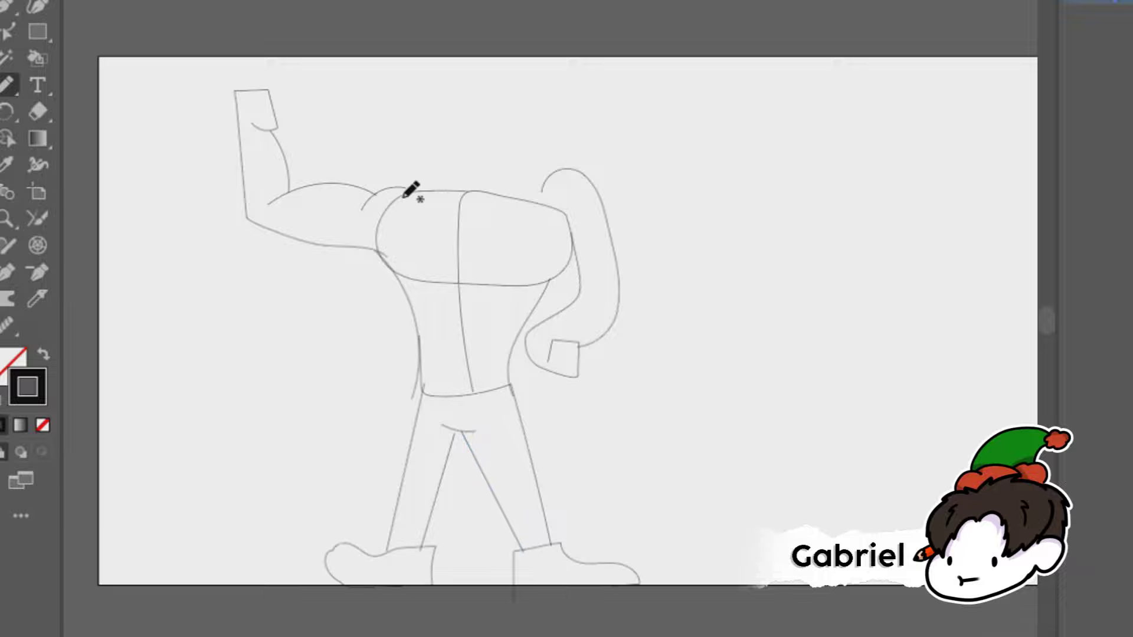
Redraw the curved neck-to-shoulder muscle line above the chest on the raised arm's side
{"action": "left_click_drag", "start_coordinate": [408, 187], "coordinate": [439, 142]}
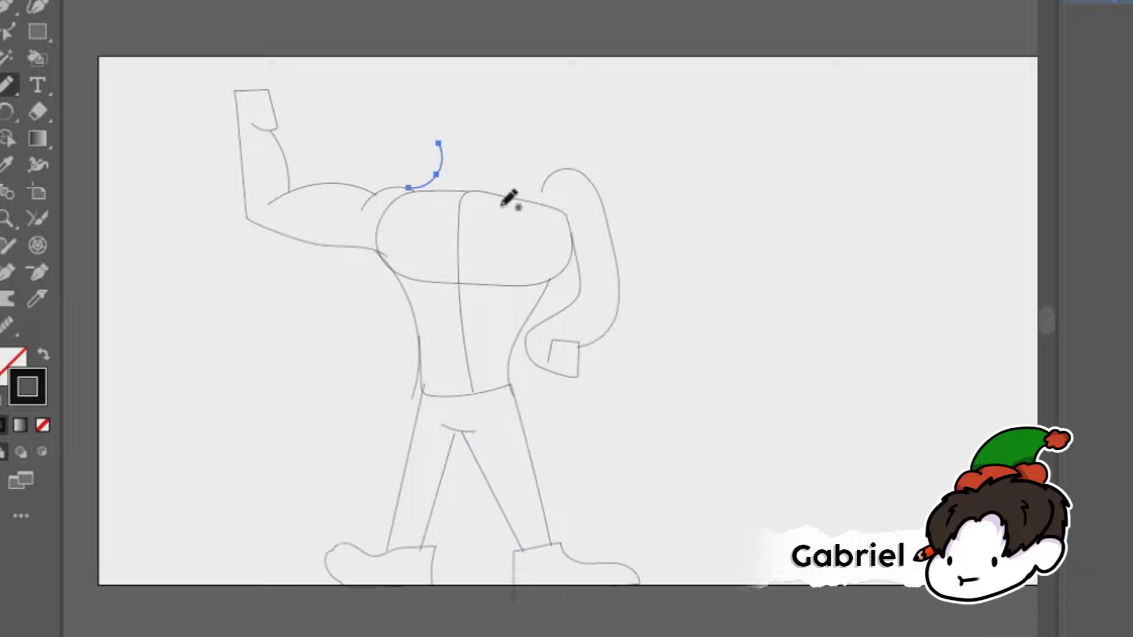
{"action": "key", "text": "ctrl+z"}
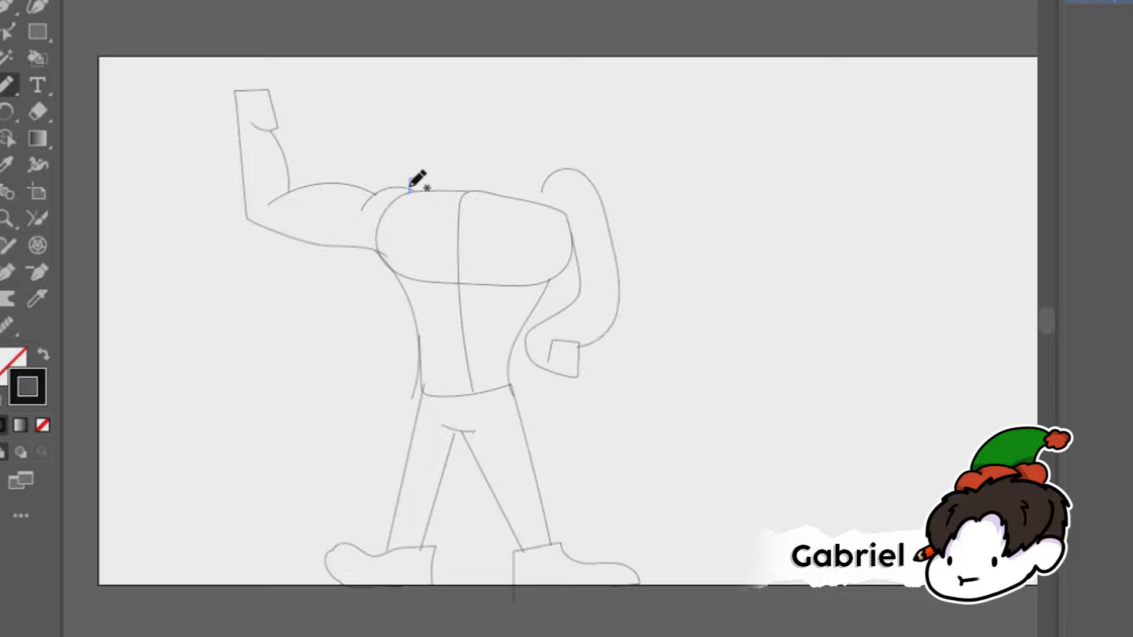
{"action": "key", "text": "ctrl+z"}
{"action": "left_click_drag", "start_coordinate": [409, 191], "coordinate": [442, 173]}
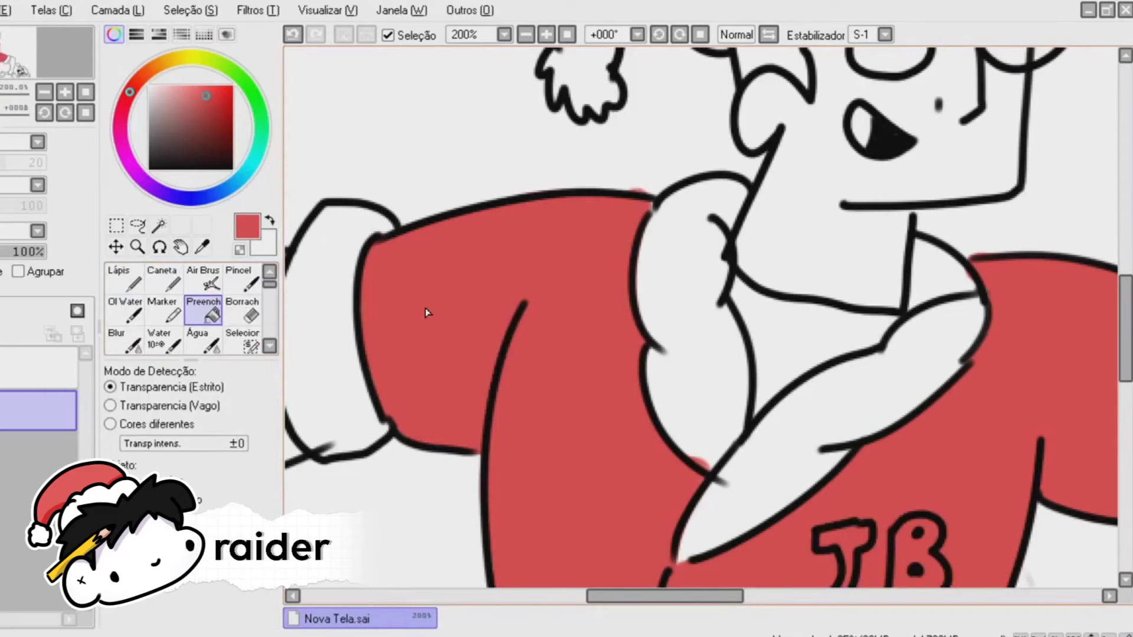
Switch to the Lápis brush in PaintTool SAI and pick a dark grey for the undershirt
{"action": "scroll", "coordinate": [425, 308], "scroll_direction": "down", "scroll_amount": 3}
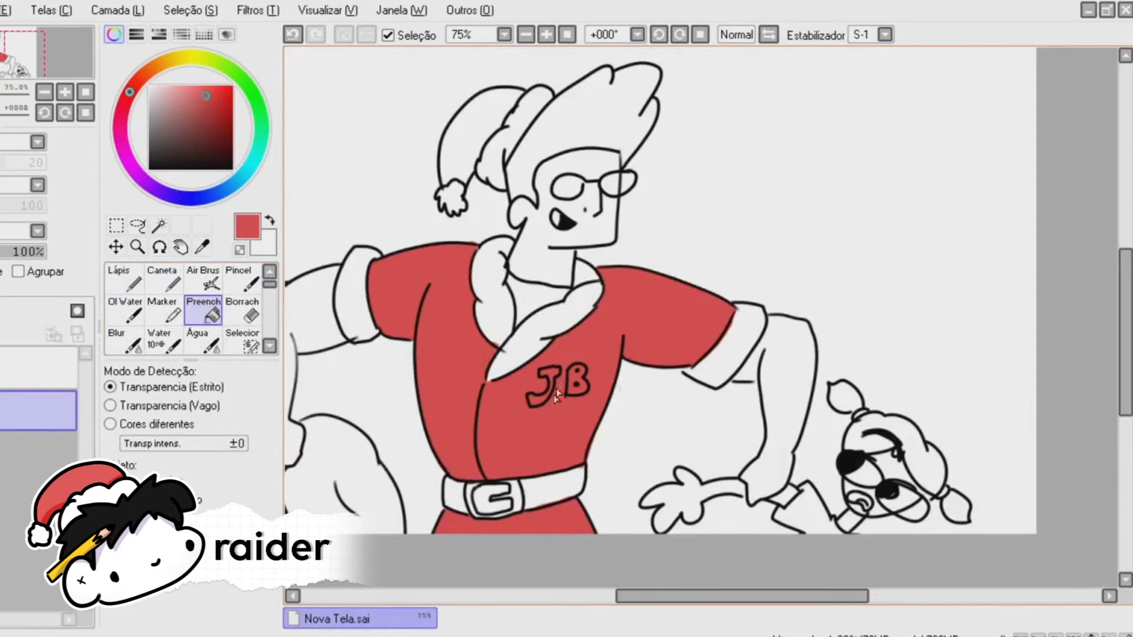
{"action": "left_click_drag", "start_coordinate": [204, 94], "coordinate": [149, 165]}
{"action": "left_click", "coordinate": [124, 280]}
{"action": "left_click", "coordinate": [512, 286], "text": "alt"}
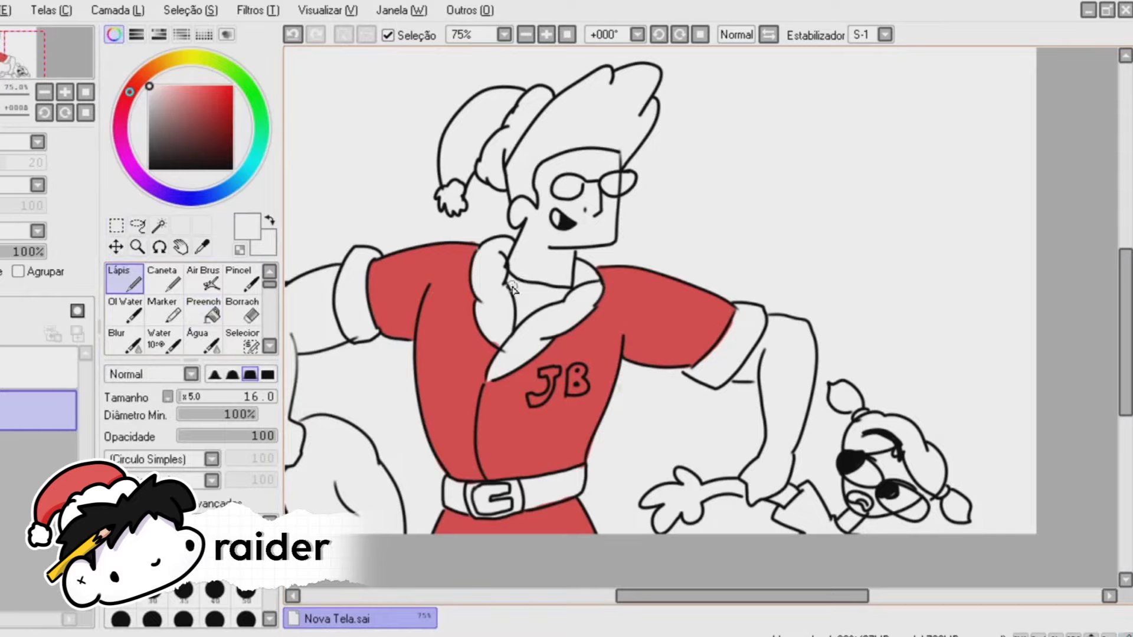
{"action": "left_click", "coordinate": [162, 127]}
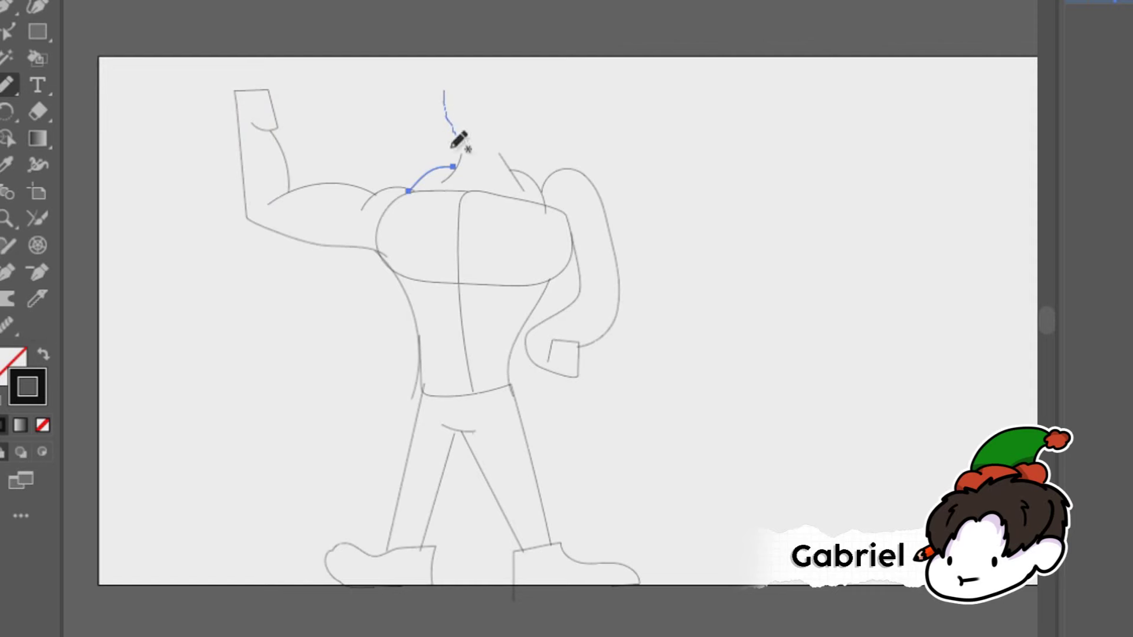
Sketch a tapered head outline above the neck in Illustrator and undo the misdrawn stroke
{"action": "mouse_move", "coordinate": [452, 147]}
{"action": "left_mouse_down"}
{"action": "mouse_move", "coordinate": [463, 175]}
{"action": "mouse_move", "coordinate": [513, 113]}
{"action": "left_mouse_up"}
{"action": "key", "text": "ctrl+z"}
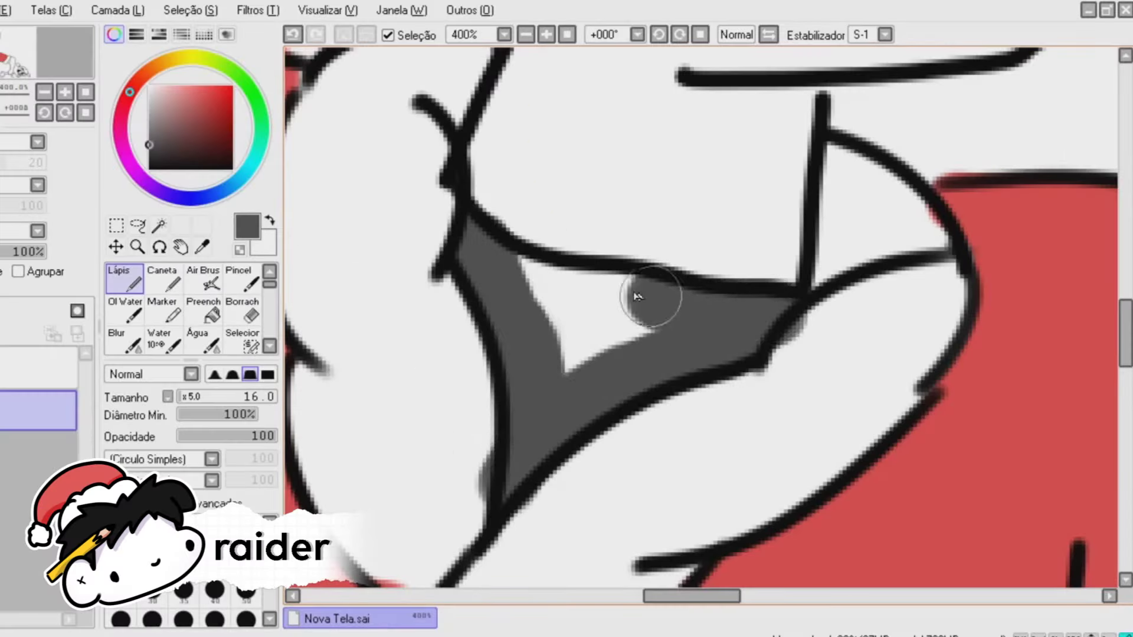
Paint the undershirt visible at the coat's neckline dark grey in PaintTool SAI
{"action": "mouse_move", "coordinate": [650, 296]}
{"action": "left_mouse_down"}
{"action": "mouse_move", "coordinate": [518, 271]}
{"action": "mouse_move", "coordinate": [574, 334]}
{"action": "mouse_move", "coordinate": [583, 324]}
{"action": "mouse_move", "coordinate": [650, 325]}
{"action": "left_mouse_up"}
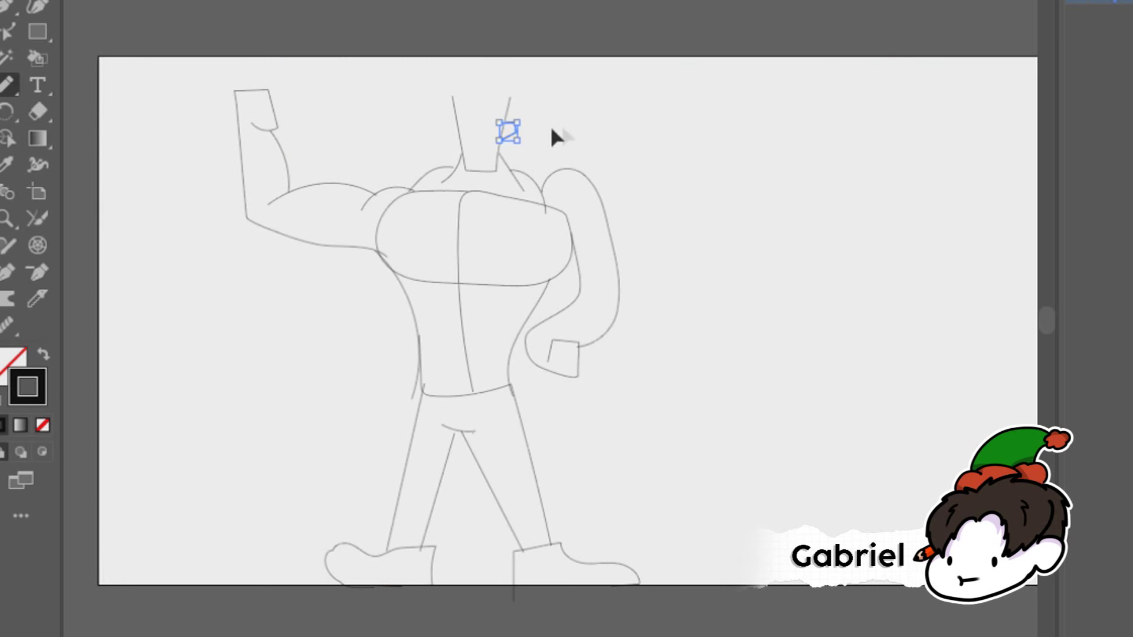
Deselect the finished ear and sketch a matching ear on the head's other side in Illustrator
{"action": "left_click", "coordinate": [551, 134], "text": "ctrl"}
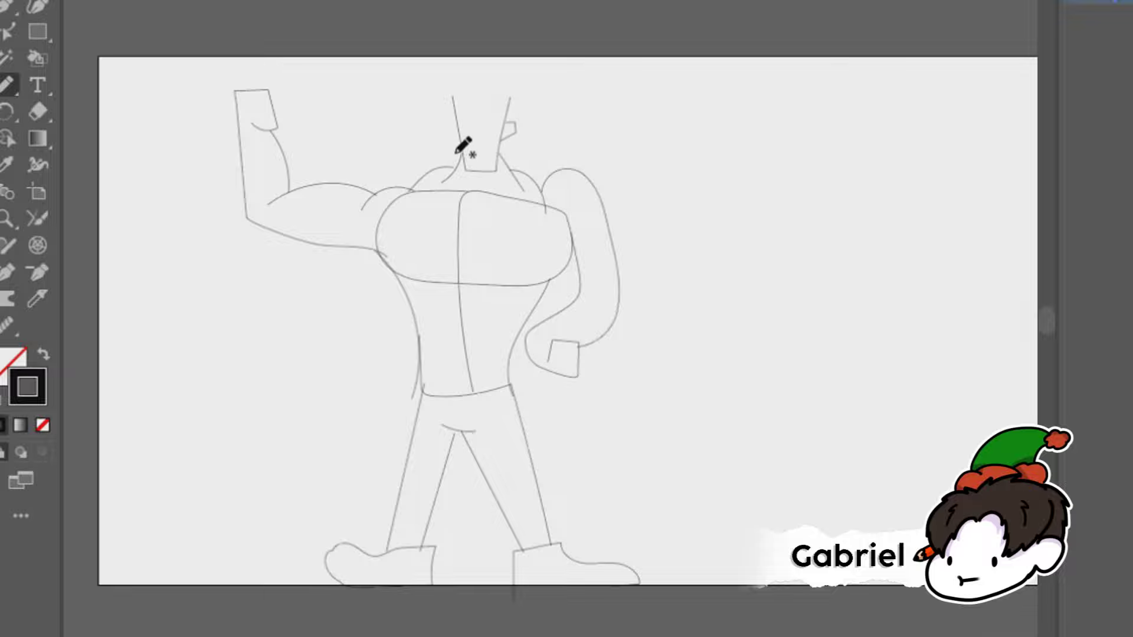
{"action": "left_click_drag", "start_coordinate": [438, 135], "coordinate": [457, 134]}
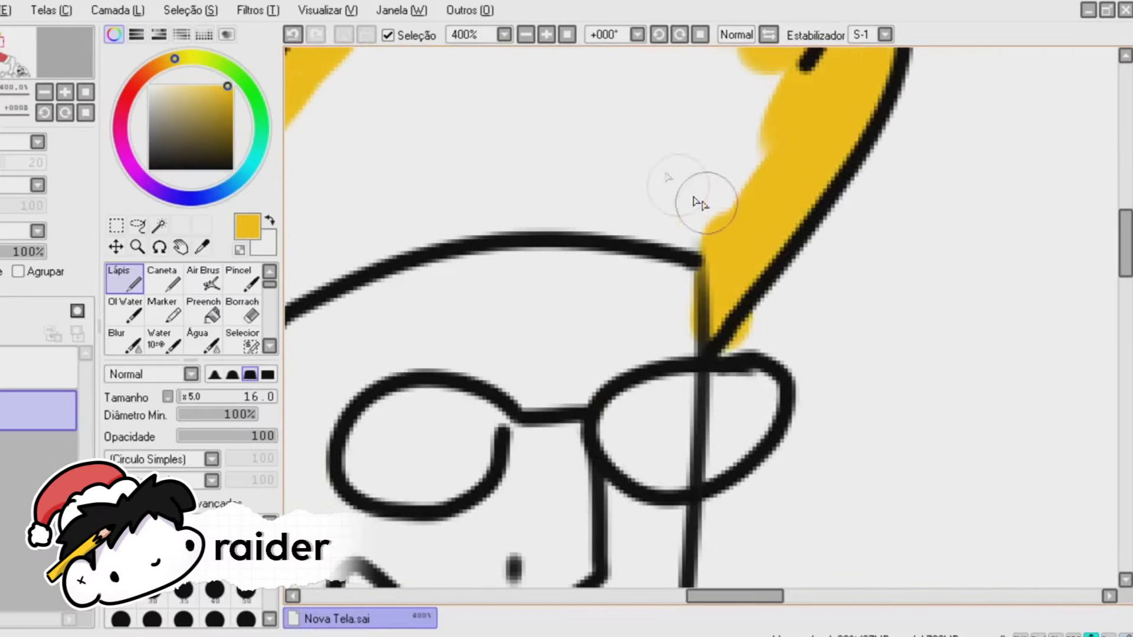
Fill the muscular character's hair with golden yellow in PaintTool SAI
{"action": "mouse_move", "coordinate": [676, 162]}
{"action": "left_mouse_down"}
{"action": "mouse_move", "coordinate": [868, 202]}
{"action": "mouse_move", "coordinate": [856, 232]}
{"action": "mouse_move", "coordinate": [584, 209]}
{"action": "left_mouse_up"}
{"action": "scroll", "coordinate": [584, 210], "scroll_direction": "down", "scroll_amount": 4}
Sample the black outline colour and fill the glasses' lenses with it
{"action": "left_click", "coordinate": [596, 202], "text": "alt"}
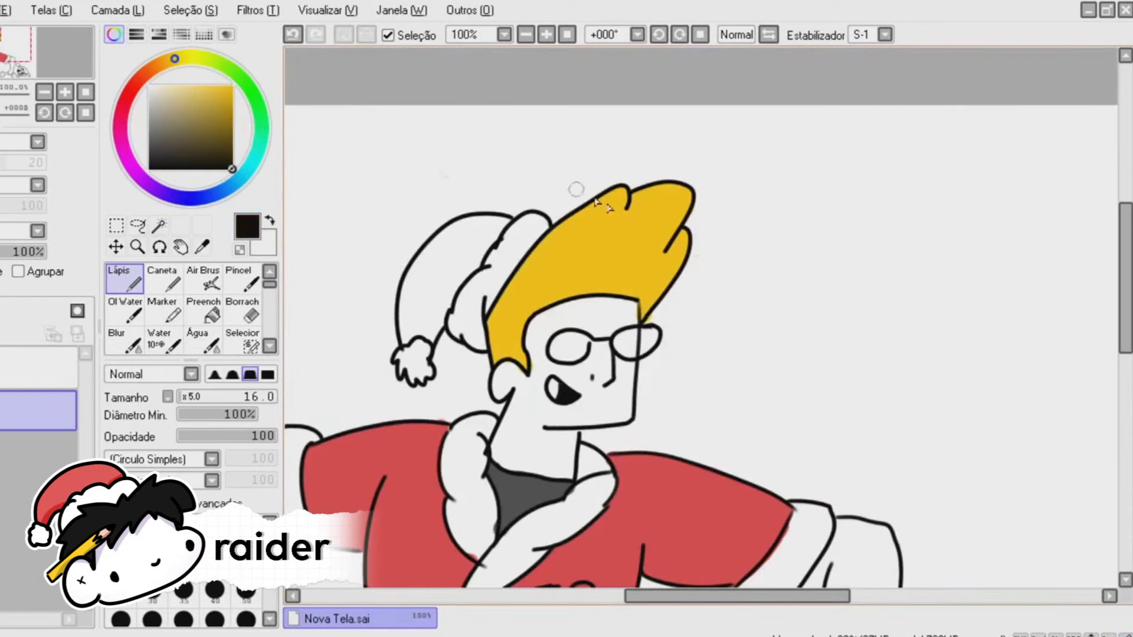
{"action": "left_click_drag", "start_coordinate": [565, 347], "coordinate": [577, 347]}
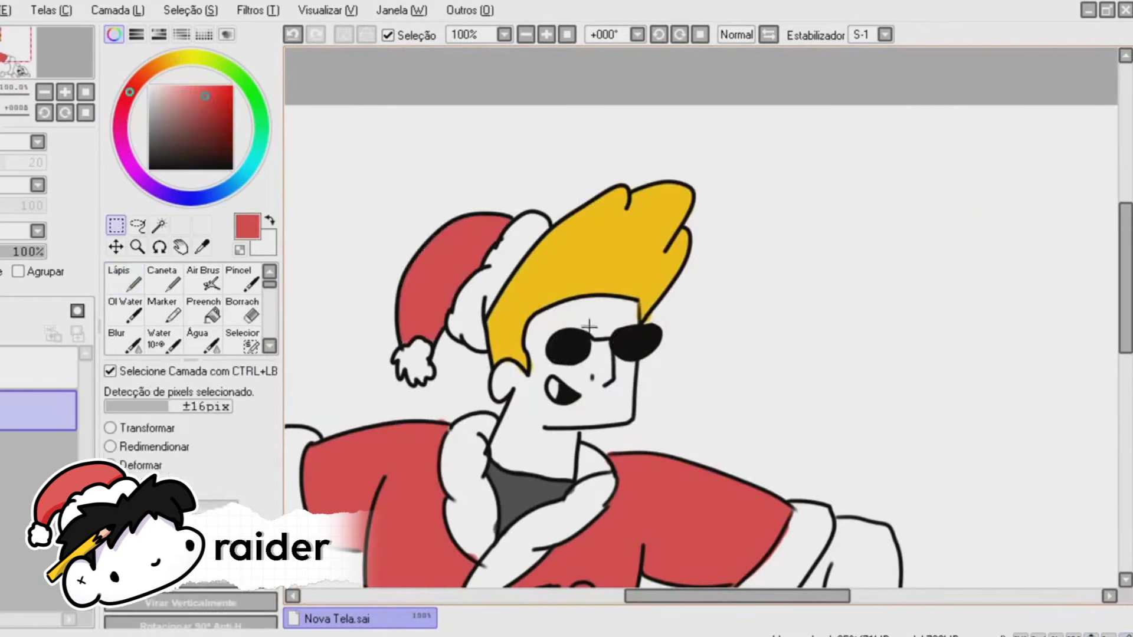
Pick a muted reddish-brown colour for the muscular character's bare skin and ready the Magic Wand selection
{"action": "scroll", "coordinate": [620, 347], "scroll_direction": "down", "scroll_amount": 5}
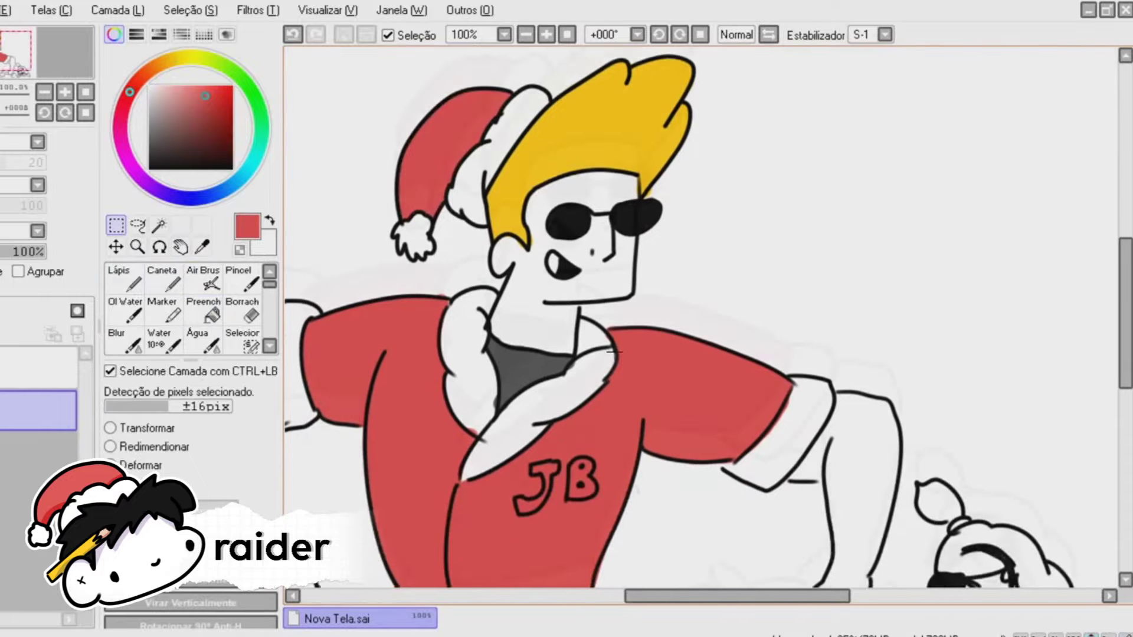
{"action": "scroll", "coordinate": [620, 347], "scroll_direction": "down", "scroll_amount": 5}
{"action": "scroll", "coordinate": [590, 366], "scroll_direction": "left", "scroll_amount": 5}
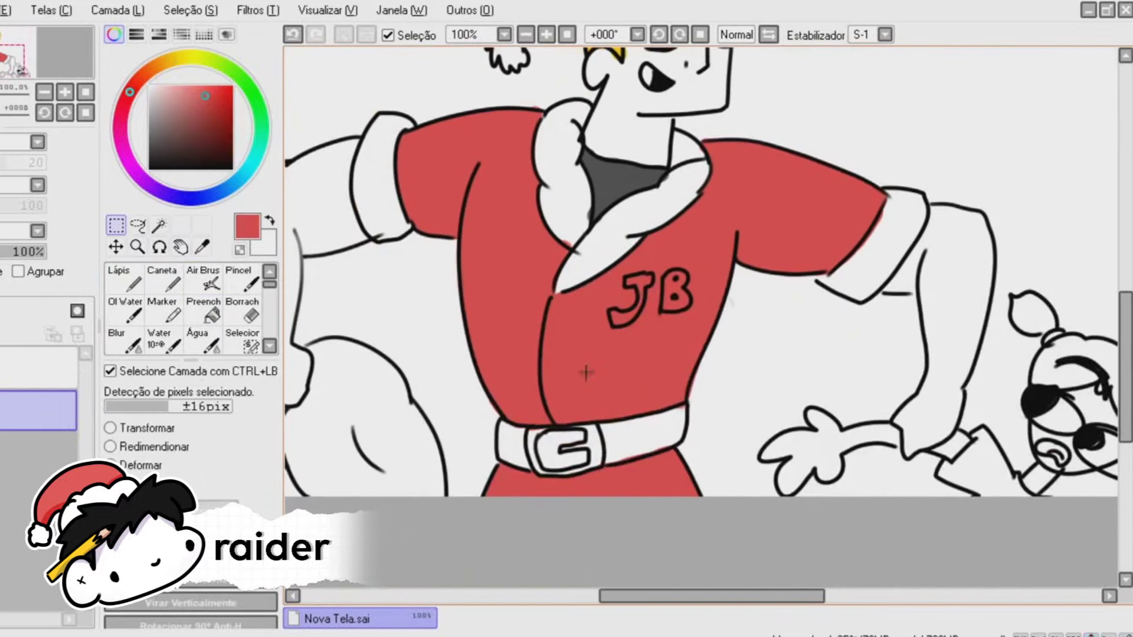
{"action": "scroll", "coordinate": [577, 383], "scroll_direction": "left", "scroll_amount": 2}
{"action": "left_click", "coordinate": [176, 136]}
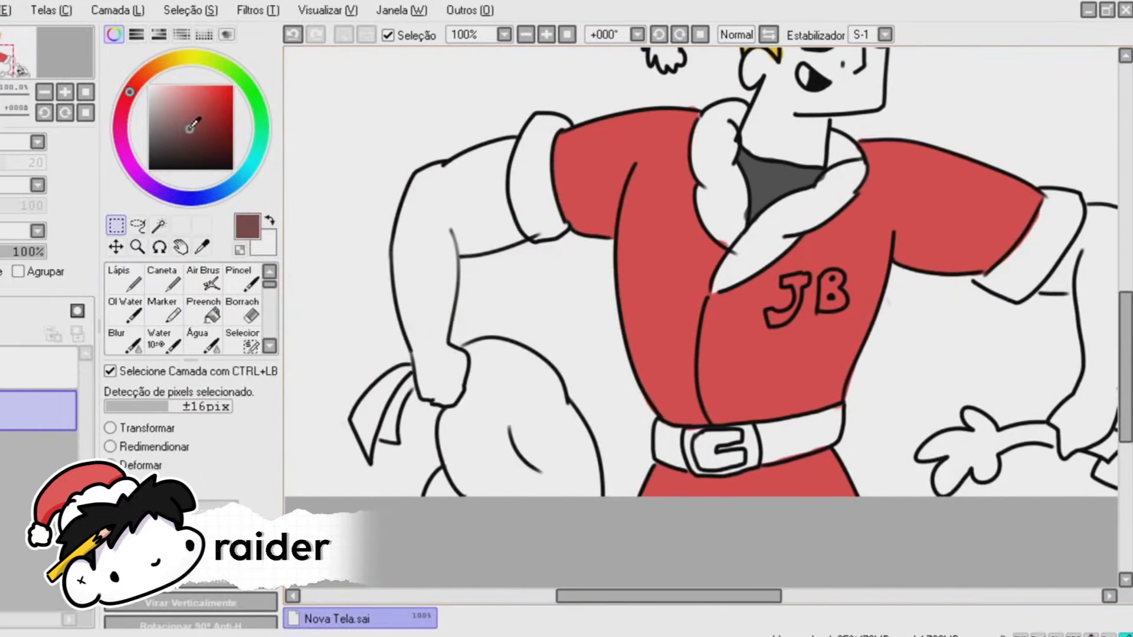
{"action": "left_click", "coordinate": [158, 225]}
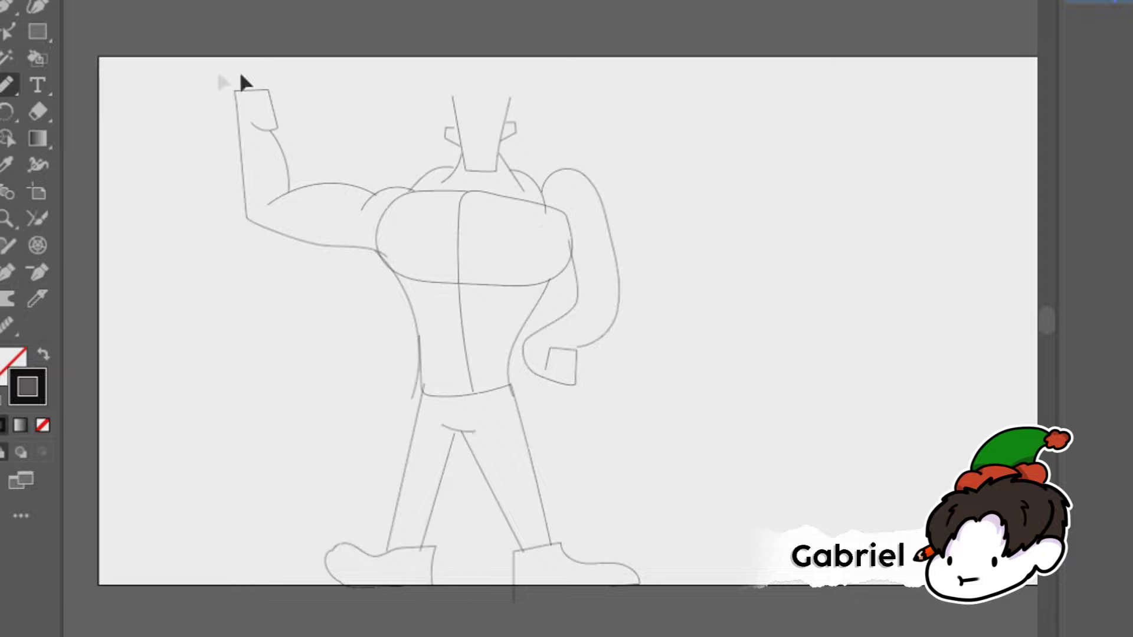
Switch to Illustrator and scale the whole muscular body sketch down on the artboard
{"action": "mouse_move", "coordinate": [226, 143]}
{"action": "left_mouse_down"}
{"action": "mouse_move", "coordinate": [684, 577]}
{"action": "mouse_move", "coordinate": [720, 581]}
{"action": "left_mouse_up"}
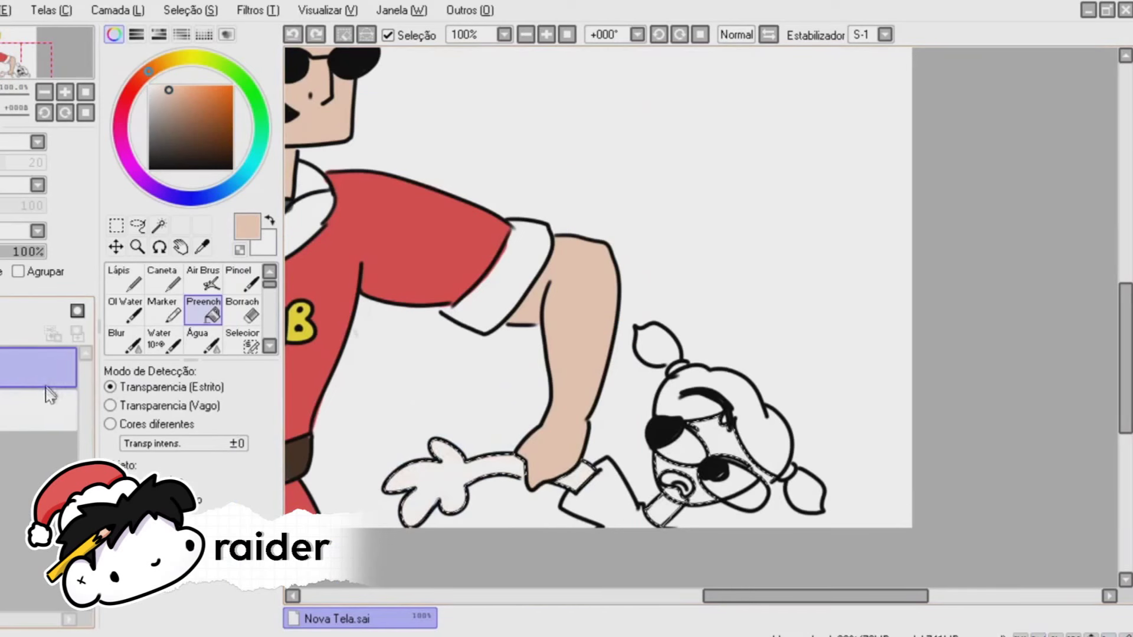
Fill the held girl's hand, arm, neck and face with the peach skin tone in PaintTool SAI
{"action": "left_click", "coordinate": [462, 470]}
{"action": "left_click", "coordinate": [576, 475]}
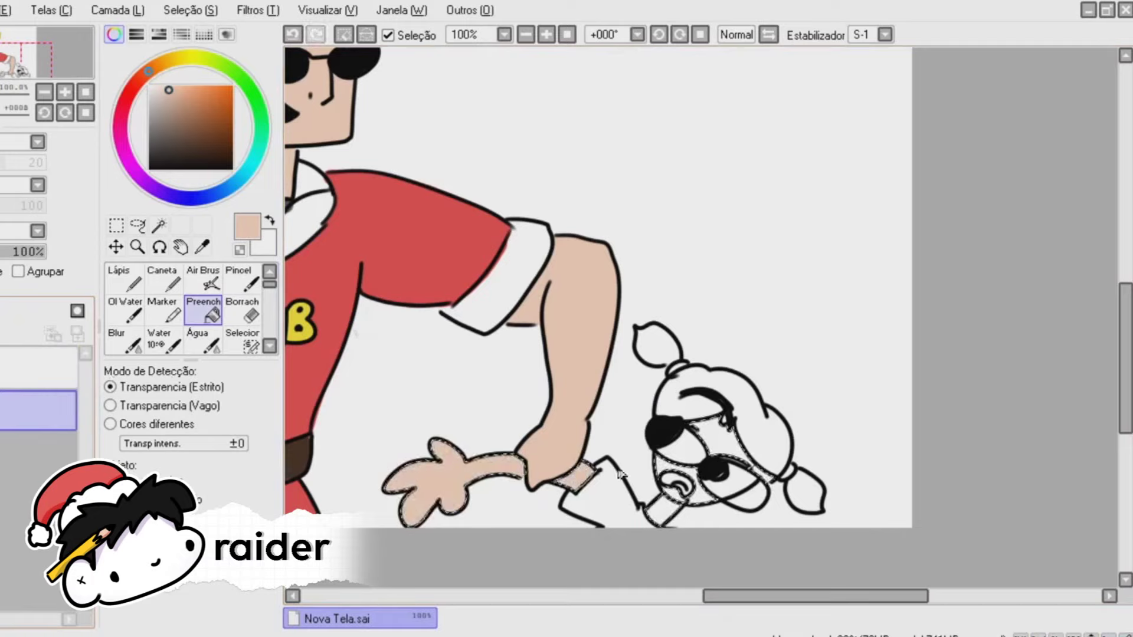
{"action": "left_click", "coordinate": [673, 501]}
{"action": "left_click", "coordinate": [116, 247]}
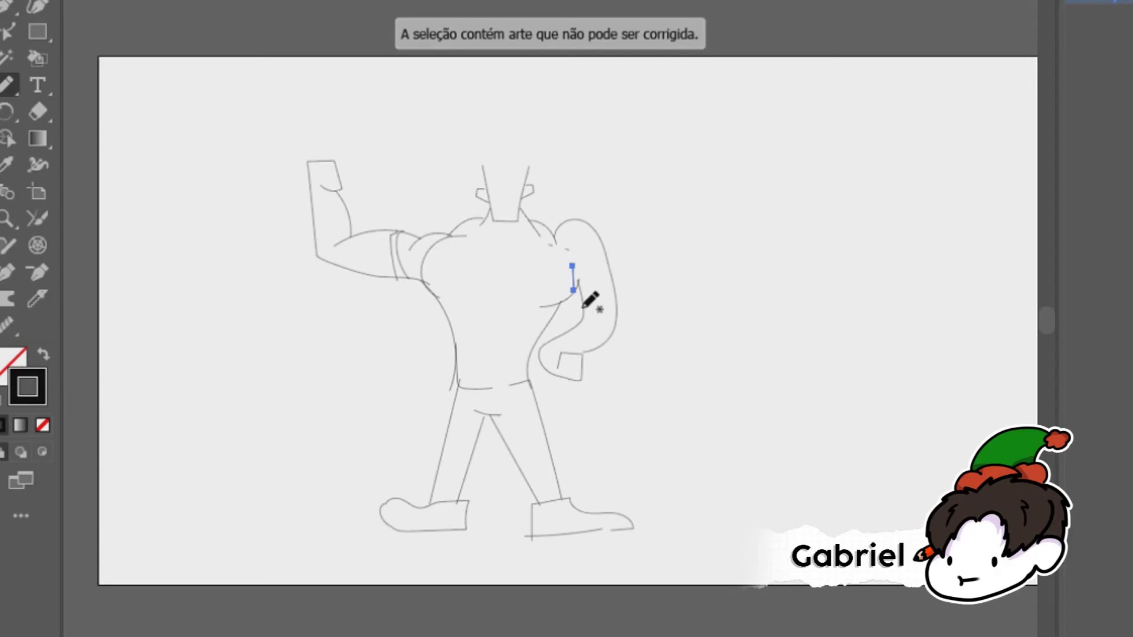
Draw a sleeve hem across the bent arm and sketch the shirt's neckline below the neck in Illustrator
{"action": "mouse_move", "coordinate": [587, 291]}
{"action": "left_mouse_down"}
{"action": "mouse_move", "coordinate": [610, 287]}
{"action": "mouse_move", "coordinate": [572, 289]}
{"action": "mouse_move", "coordinate": [608, 271]}
{"action": "left_mouse_up"}
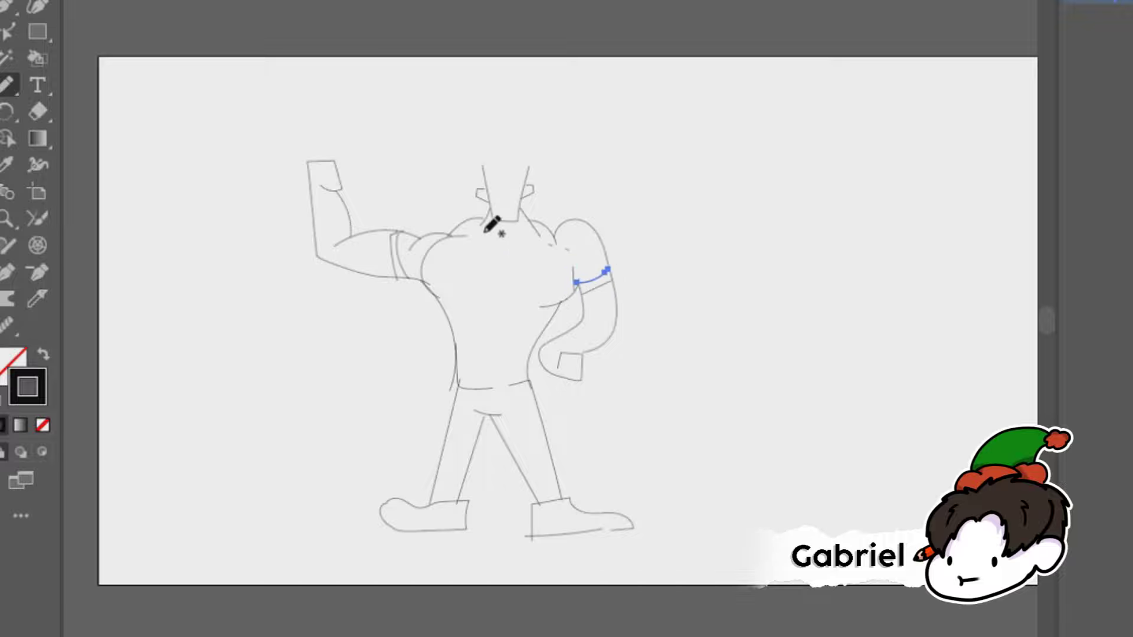
{"action": "mouse_move", "coordinate": [481, 232]}
{"action": "left_mouse_down"}
{"action": "mouse_move", "coordinate": [488, 222]}
{"action": "mouse_move", "coordinate": [496, 243]}
{"action": "mouse_move", "coordinate": [520, 231]}
{"action": "left_mouse_up"}
{"action": "key", "text": "ctrl+z"}
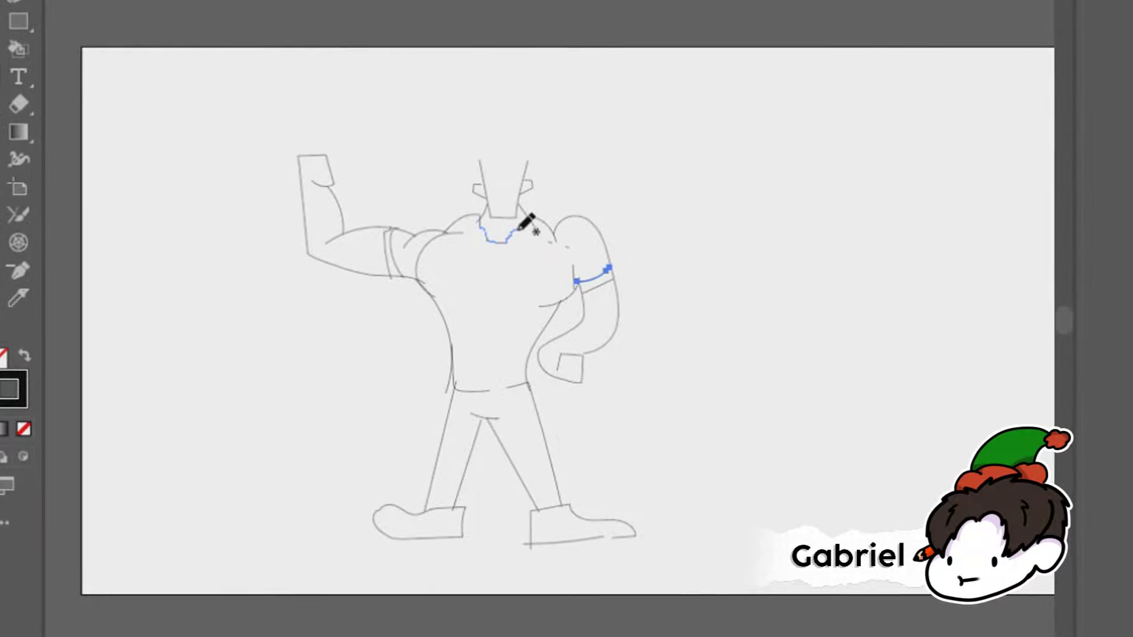
{"action": "left_click", "coordinate": [850, 223], "text": "ctrl"}
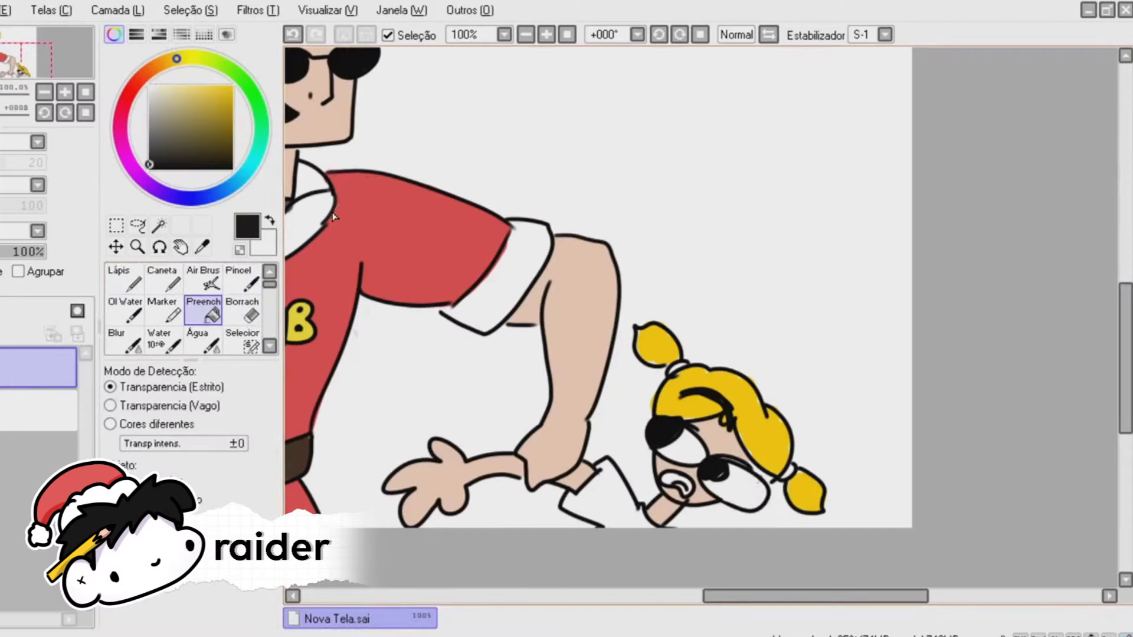
Sample the coat's red in PaintTool SAI, reduce the brush size for a trial pencil stroke, and undo the last change
{"action": "left_click", "coordinate": [369, 212], "text": "alt"}
{"action": "left_click", "coordinate": [159, 225]}
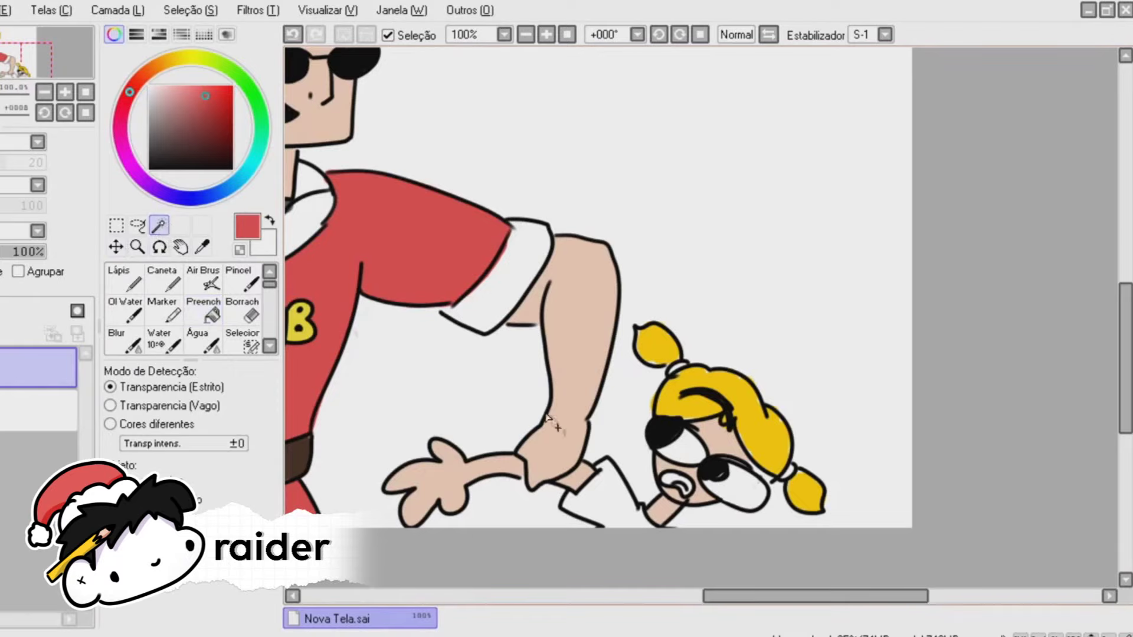
{"action": "left_click", "coordinate": [548, 414], "text": "alt"}
{"action": "key", "text": "n"}
{"action": "mouse_move", "coordinate": [324, 384]}
{"action": "left_mouse_down"}
{"action": "mouse_move", "coordinate": [425, 556]}
{"action": "mouse_move", "coordinate": [498, 576]}
{"action": "left_mouse_up"}
{"action": "scroll", "coordinate": [548, 325], "scroll_direction": "up", "scroll_amount": 2}
{"action": "key", "text": "bracketleft"}
{"action": "key", "text": "bracketleft"}
{"action": "key", "text": "bracketleft"}
{"action": "key", "text": "bracketleft"}
{"action": "key", "text": "bracketleft"}
{"action": "key", "text": "bracketleft"}
{"action": "key", "text": "bracketleft"}
{"action": "key", "text": "bracketleft"}
{"action": "key", "text": "bracketleft"}
{"action": "key", "text": "ctrl+z"}
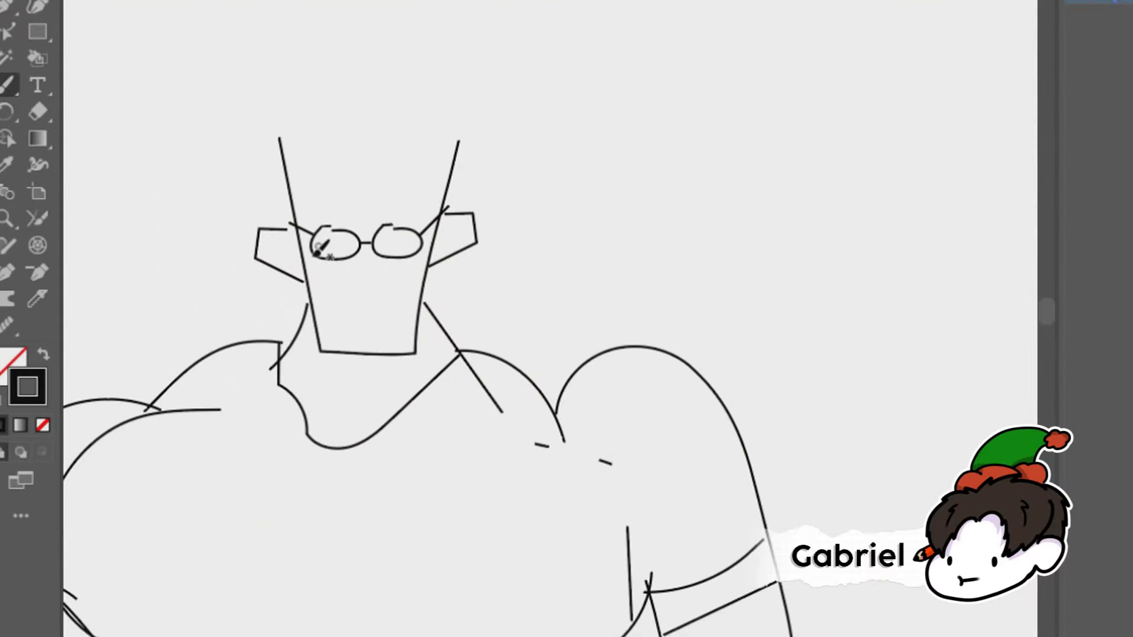
Fill the glasses' lenses black with brush strokes and draw a slanted smirking mouth beneath them in Illustrator
{"action": "mouse_move", "coordinate": [330, 246]}
{"action": "left_mouse_down"}
{"action": "mouse_move", "coordinate": [355, 248]}
{"action": "mouse_move", "coordinate": [312, 248]}
{"action": "left_mouse_up"}
{"action": "left_click_drag", "start_coordinate": [312, 248], "coordinate": [304, 244]}
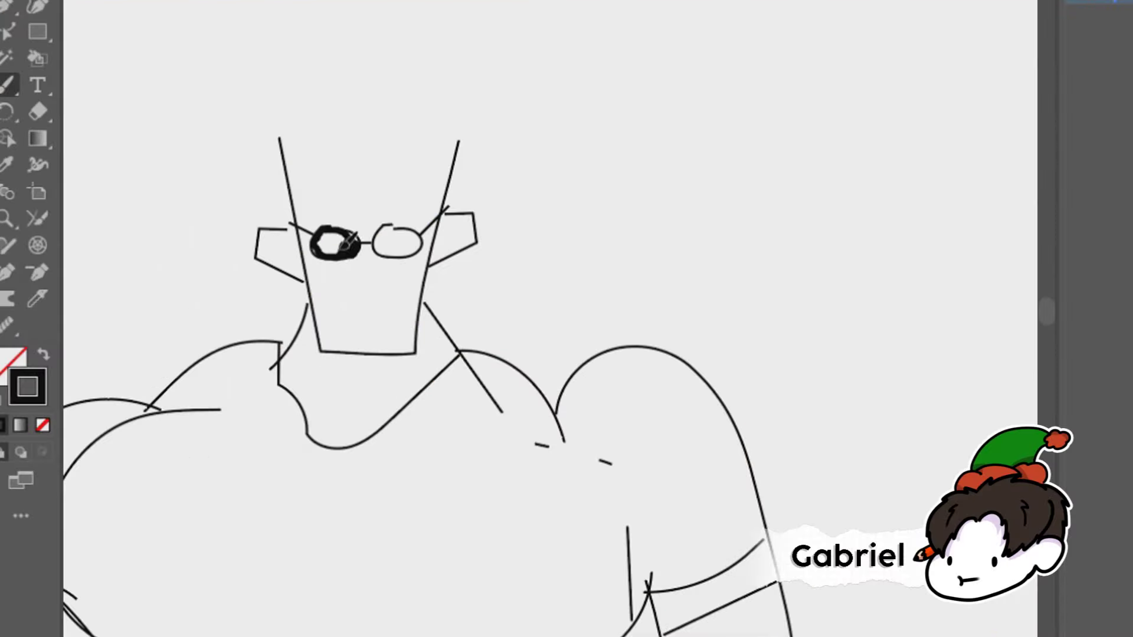
{"action": "left_click_drag", "start_coordinate": [346, 238], "coordinate": [332, 247]}
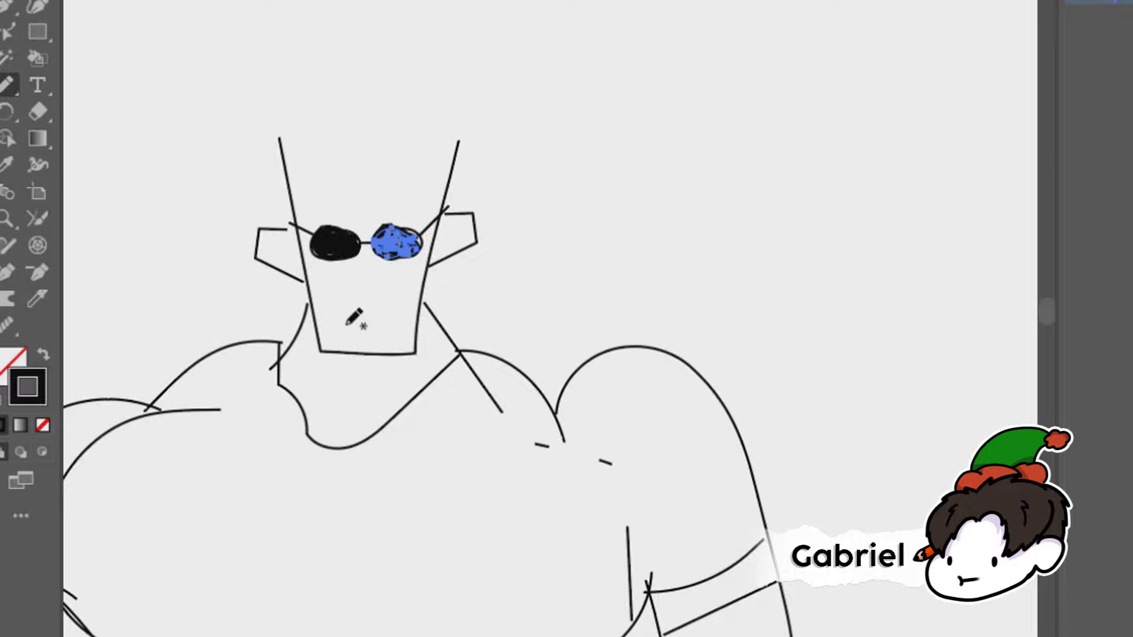
{"action": "left_click_drag", "start_coordinate": [355, 318], "coordinate": [408, 294]}
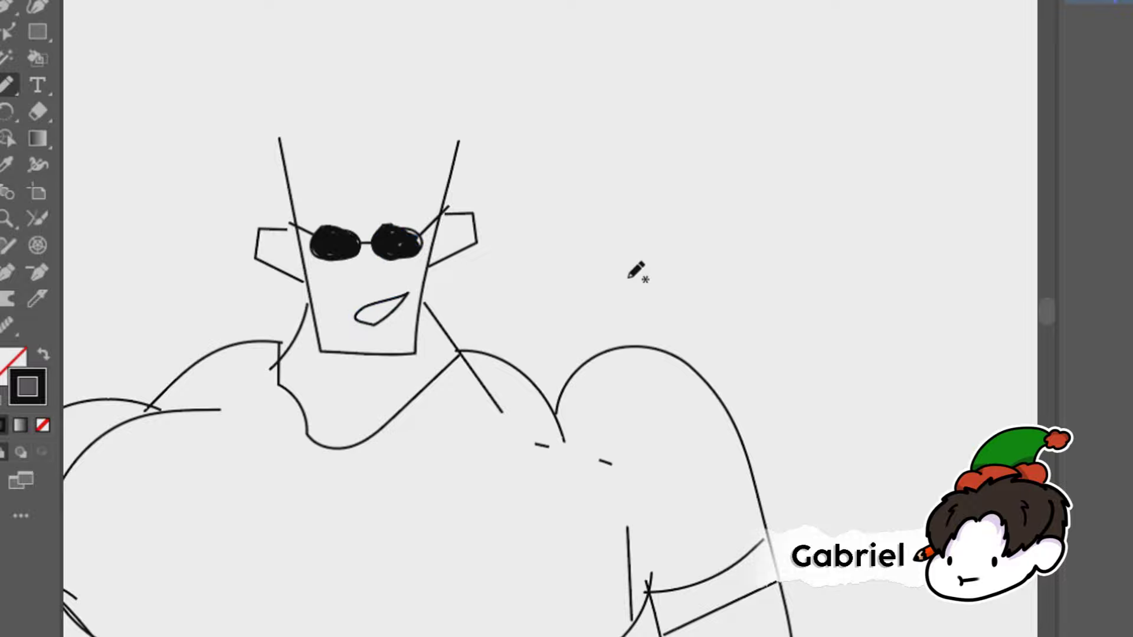
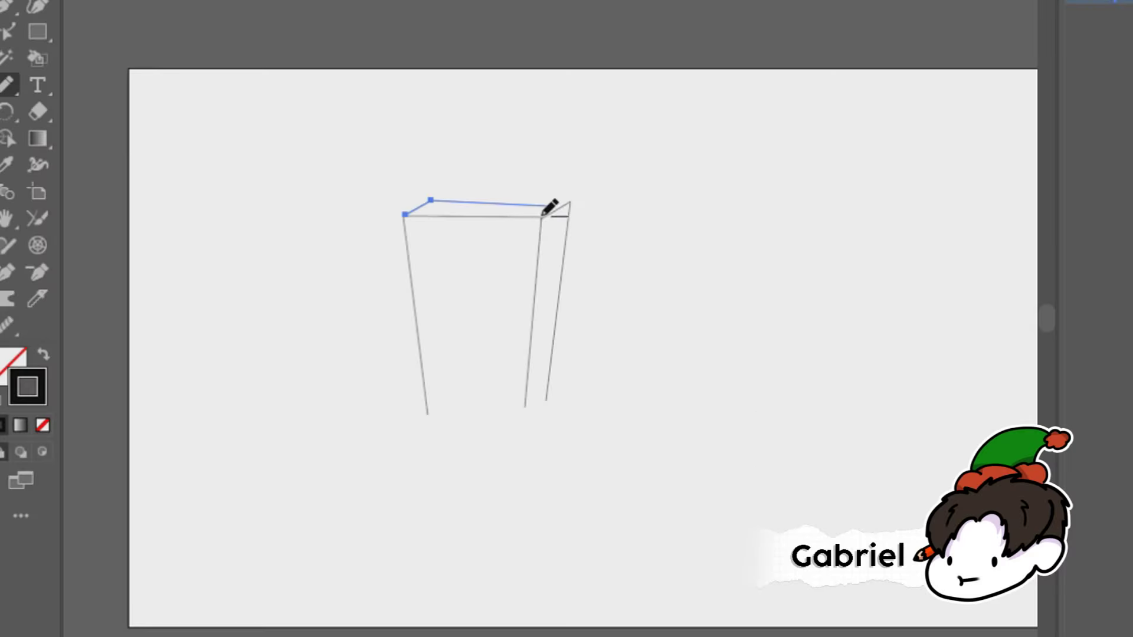
Draw the rear top edge of the tapered box to complete its top face in Illustrator
{"action": "left_click_drag", "start_coordinate": [547, 197], "coordinate": [562, 206]}
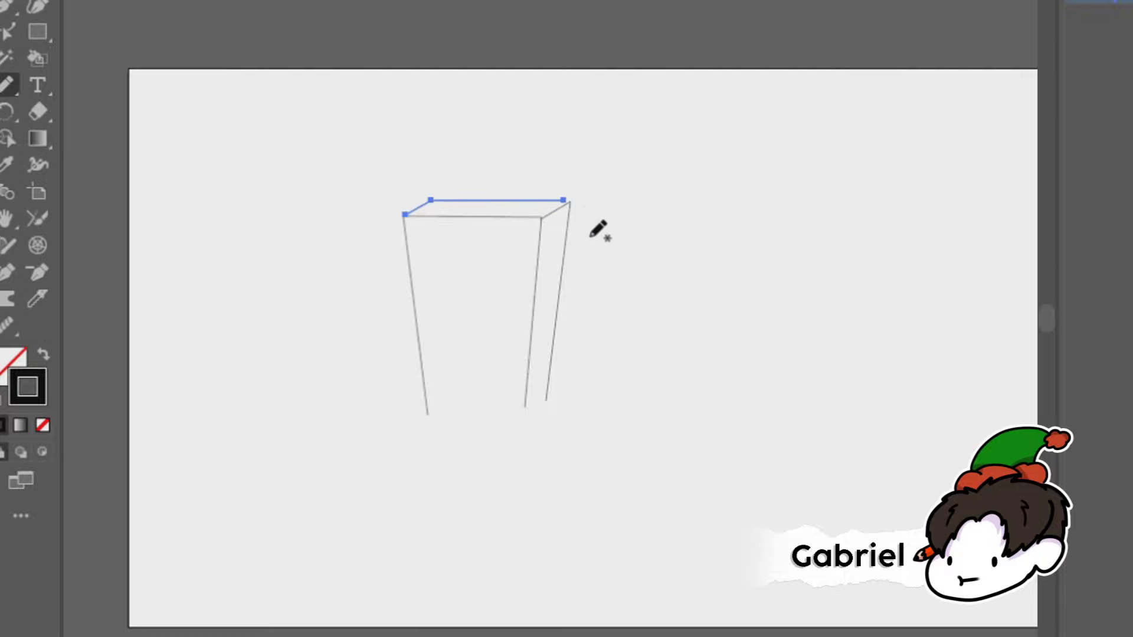
Redraw the lower edge of SpongeBob's square body down to the trousers and undo a stray pocket stroke in PaintTool SAI
{"action": "left_click_drag", "start_coordinate": [493, 486], "coordinate": [664, 466]}
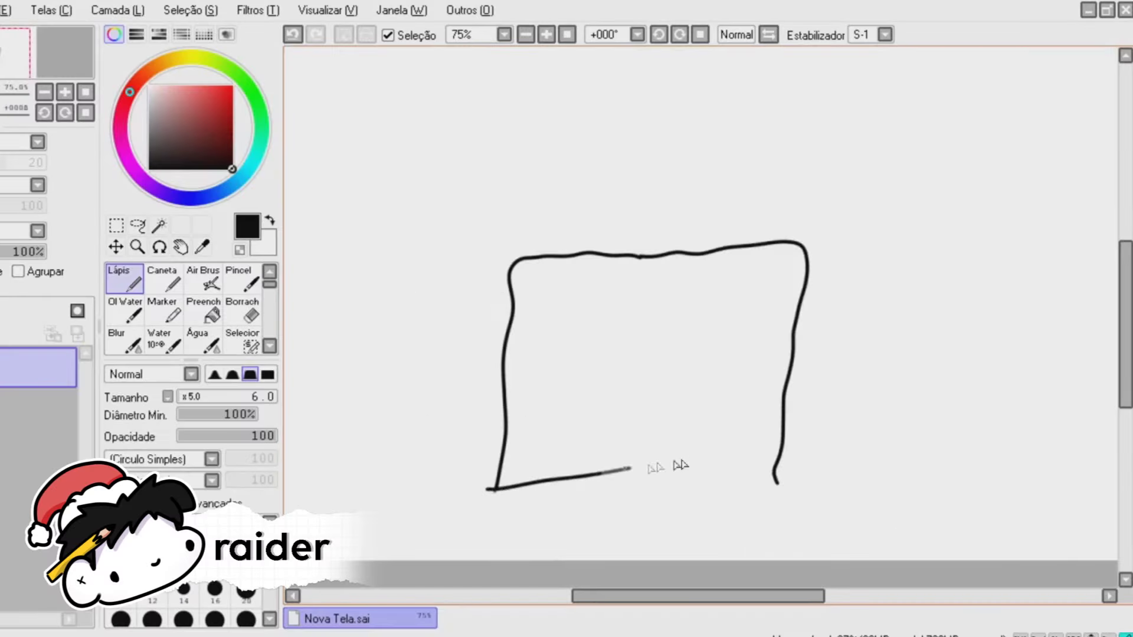
{"action": "key", "text": "ctrl+z"}
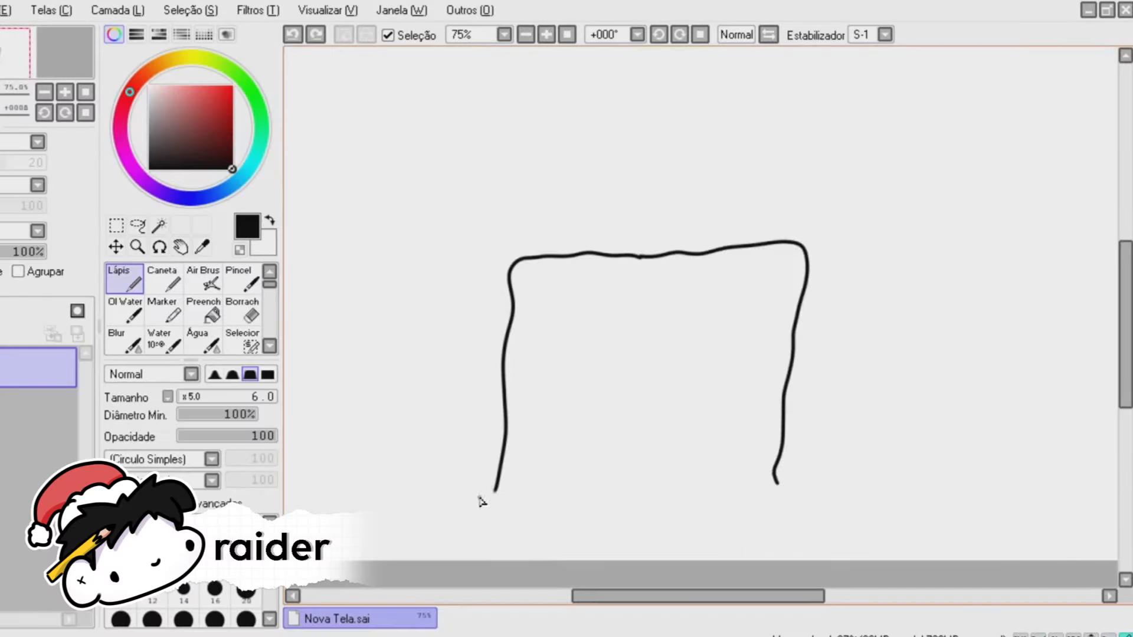
{"action": "left_click_drag", "start_coordinate": [481, 498], "coordinate": [778, 481]}
{"action": "key", "text": "ctrl+z"}
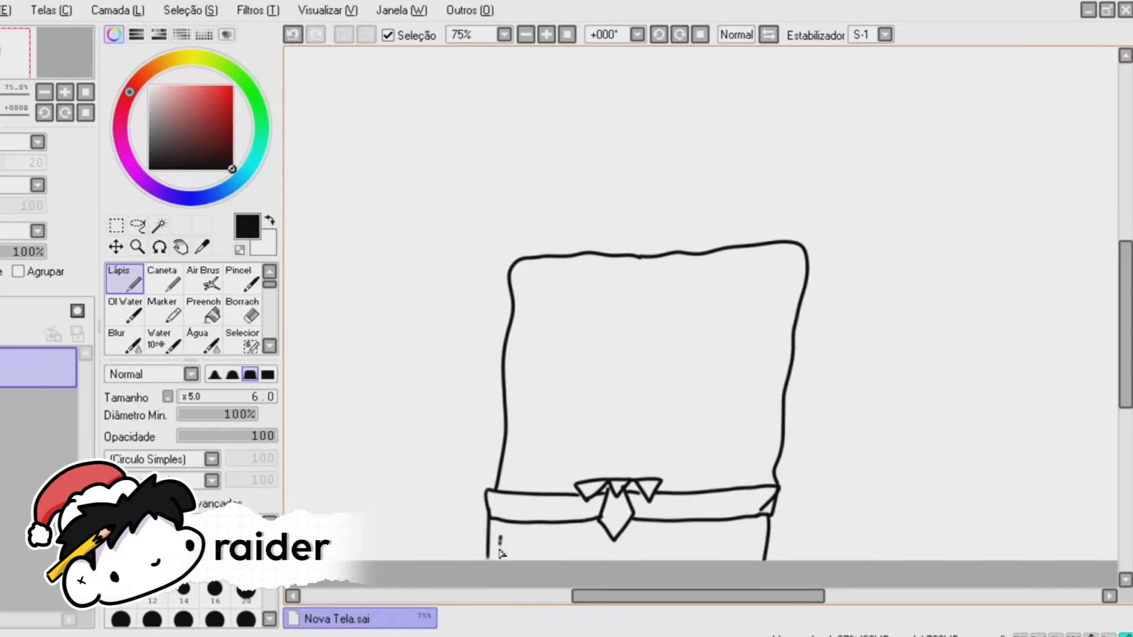
{"action": "key", "text": "ctrl+z"}
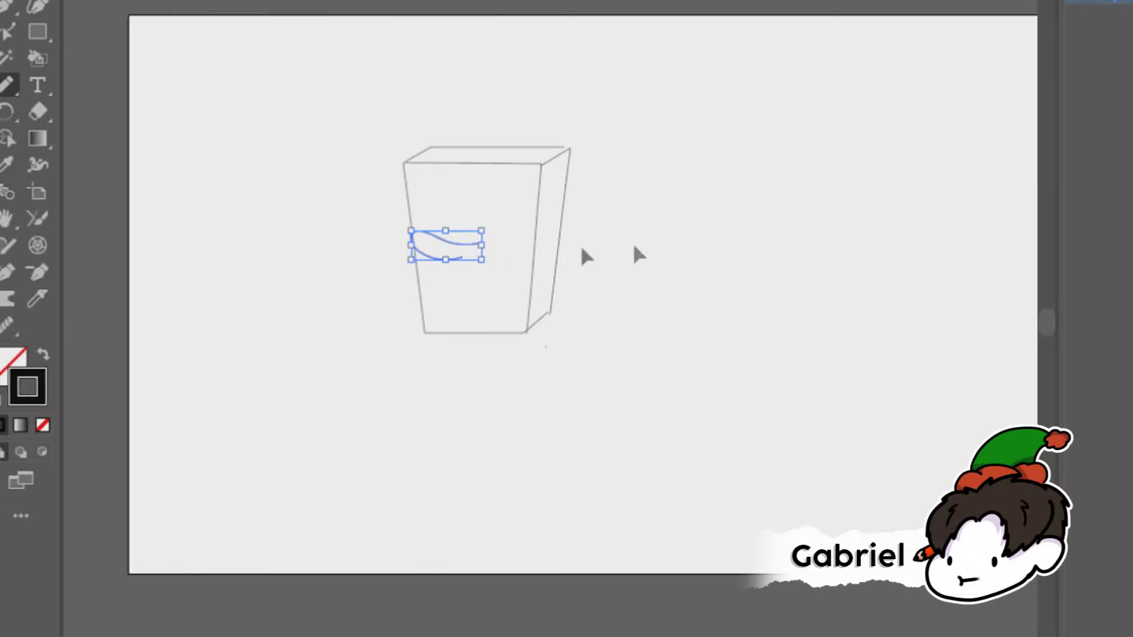
Deselect the curved strokes on the tapered box's front face in Illustrator
{"action": "left_click", "coordinate": [679, 243]}
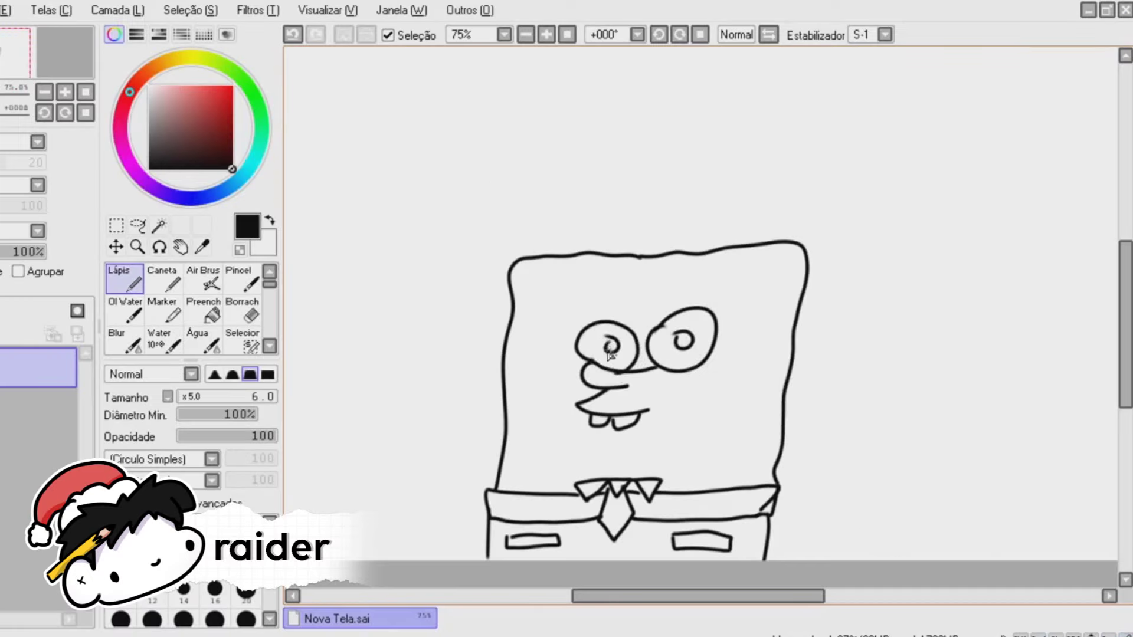
Undo the pupil strokes in SpongeBob's eye above the nose and redraw the pupil in PaintTool SAI
{"action": "key", "text": "ctrl+z"}
{"action": "key", "text": "ctrl+z"}
{"action": "key", "text": "ctrl+z"}
{"action": "key", "text": "ctrl+z"}
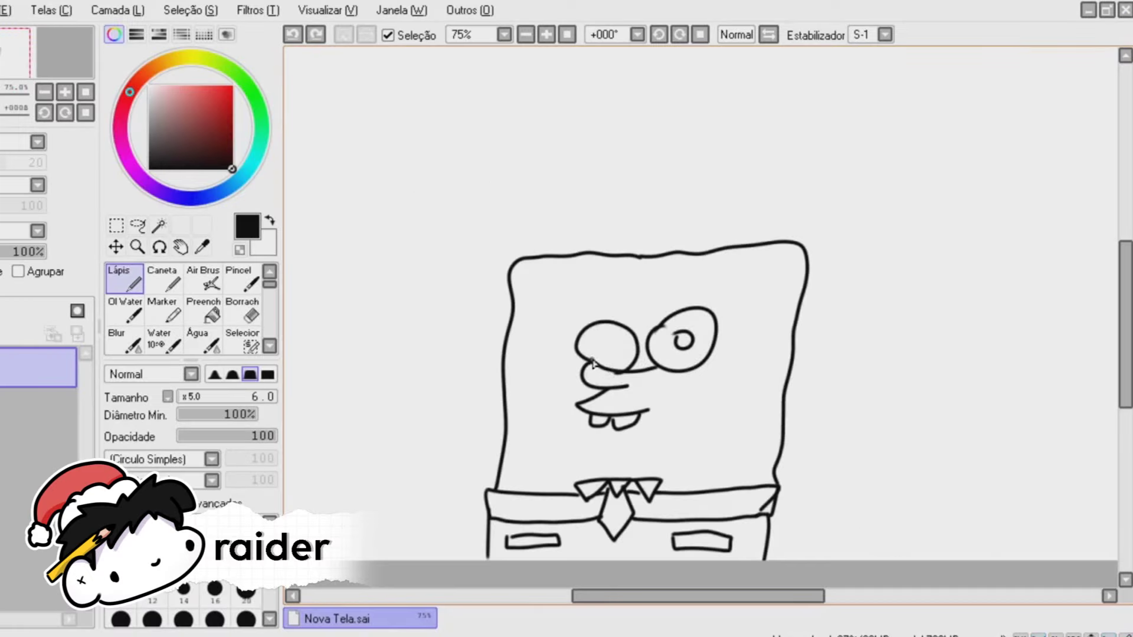
{"action": "mouse_move", "coordinate": [584, 338]}
{"action": "left_mouse_down"}
{"action": "mouse_move", "coordinate": [630, 323]}
{"action": "mouse_move", "coordinate": [636, 361]}
{"action": "mouse_move", "coordinate": [614, 370]}
{"action": "left_mouse_up"}
{"action": "left_click_drag", "start_coordinate": [619, 351], "coordinate": [614, 343]}
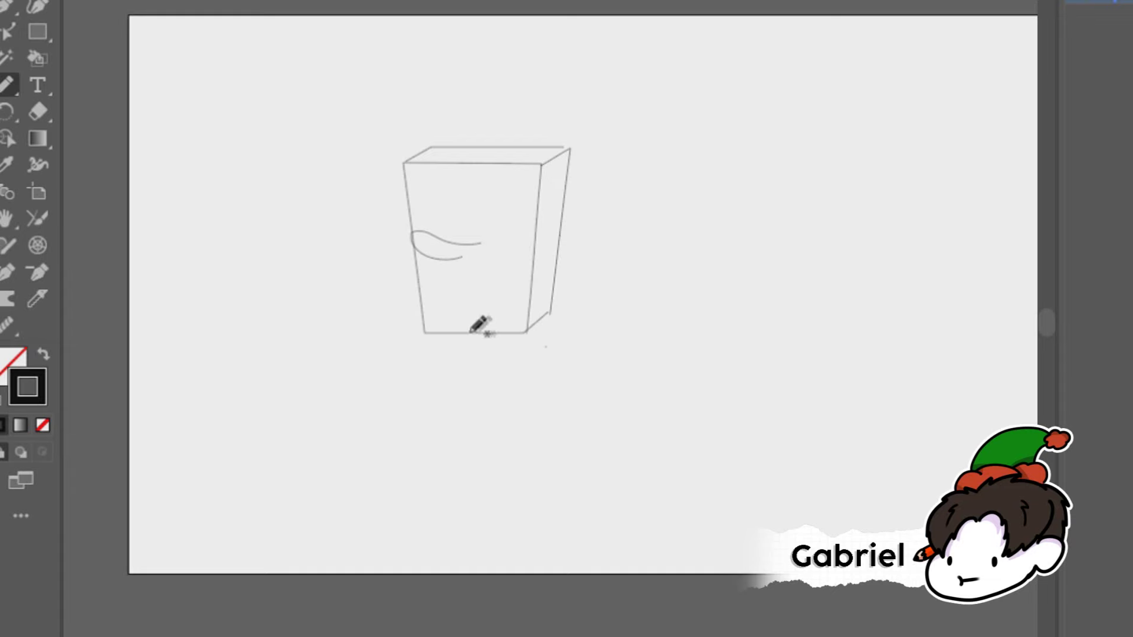
Sketch a hair stroke from the top edge of the box-shaped head down onto the forehead in Illustrator
{"action": "left_click_drag", "start_coordinate": [478, 153], "coordinate": [472, 180]}
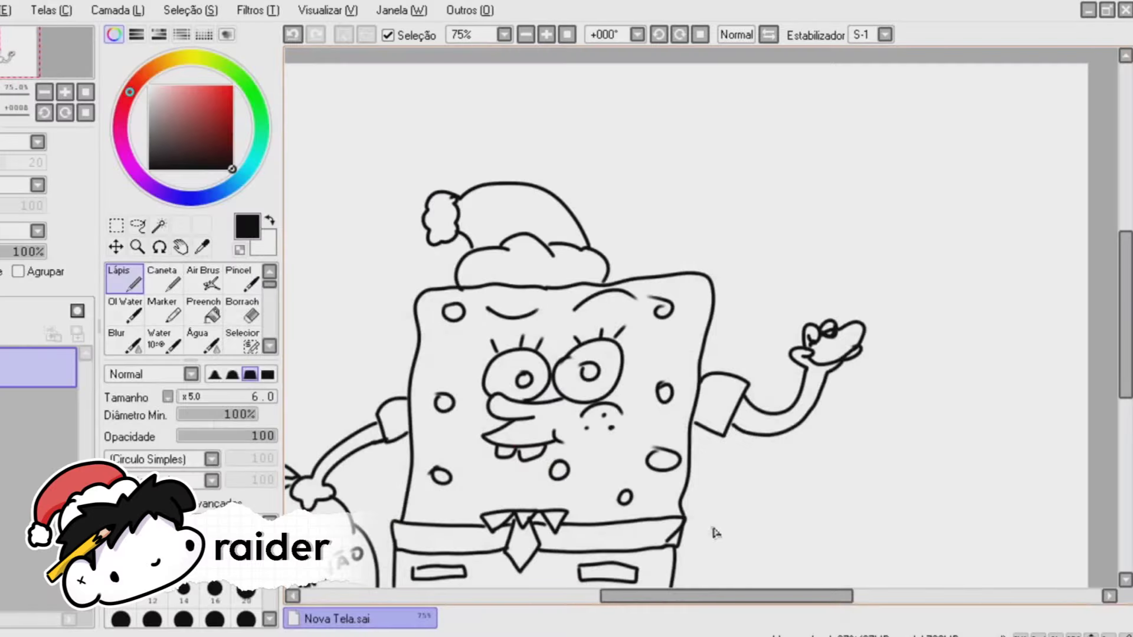
Sample the yellow outline, fill the middle flame band behind SpongeBob with it, and clear the selection in PaintTool SAI
{"action": "left_click_drag", "start_coordinate": [716, 533], "coordinate": [745, 435]}
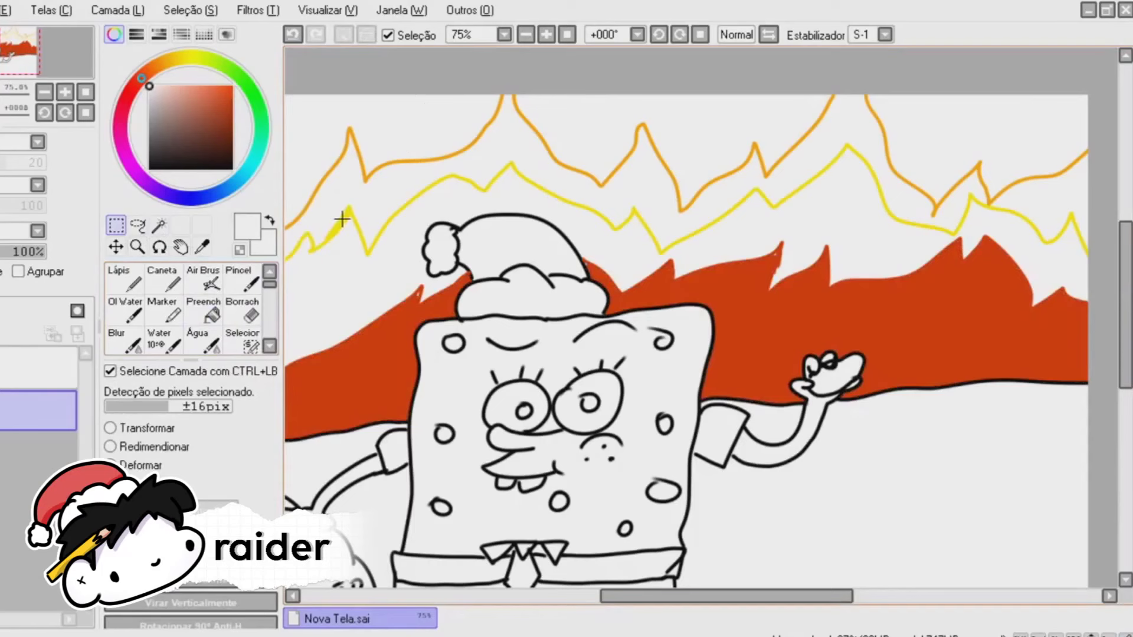
{"action": "left_click", "coordinate": [339, 220], "text": "alt"}
{"action": "left_click", "coordinate": [158, 225]}
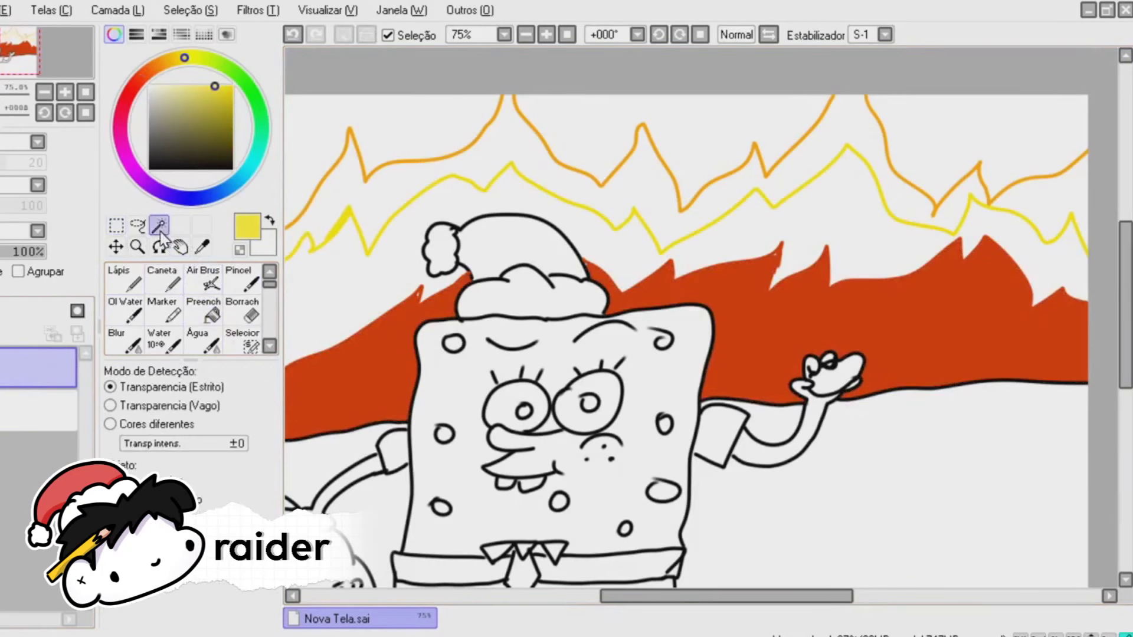
{"action": "left_click", "coordinate": [295, 268]}
{"action": "left_click", "coordinate": [203, 310]}
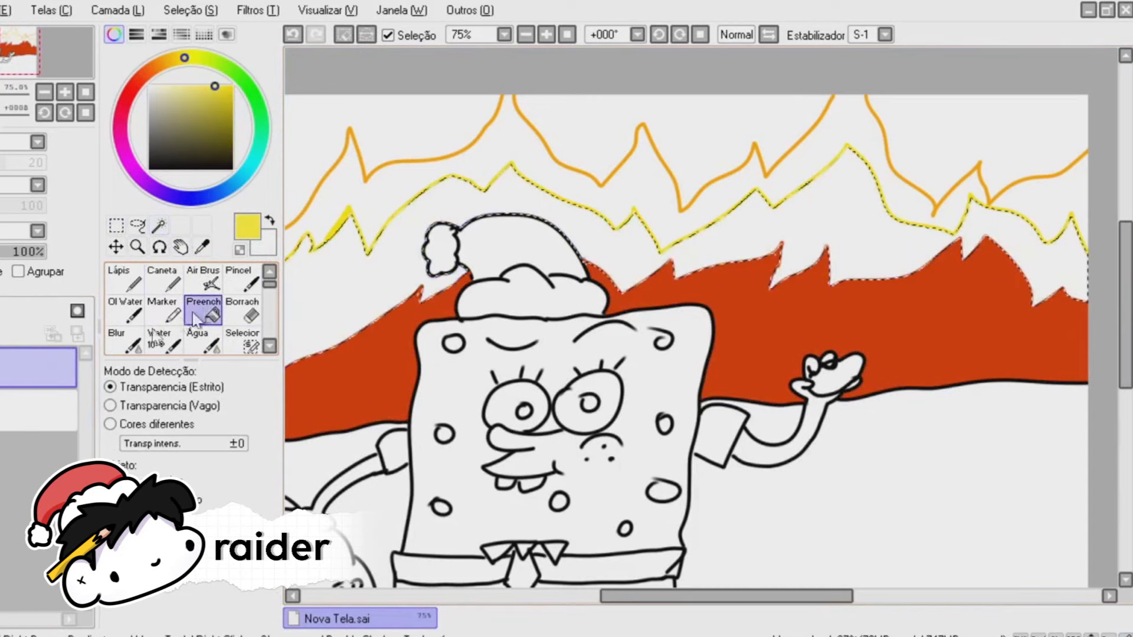
{"action": "left_click", "coordinate": [293, 267]}
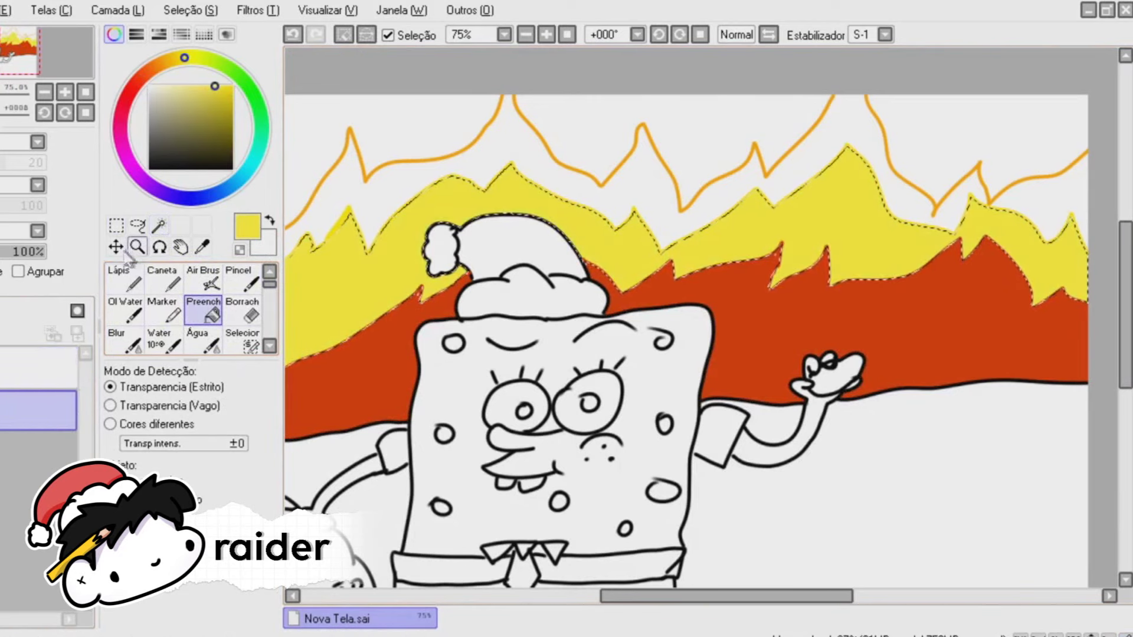
{"action": "left_click", "coordinate": [116, 224]}
{"action": "key", "text": "ctrl+d"}
Select the uppermost flame band with the Magic Wand and fill it with orange
{"action": "left_click", "coordinate": [159, 225]}
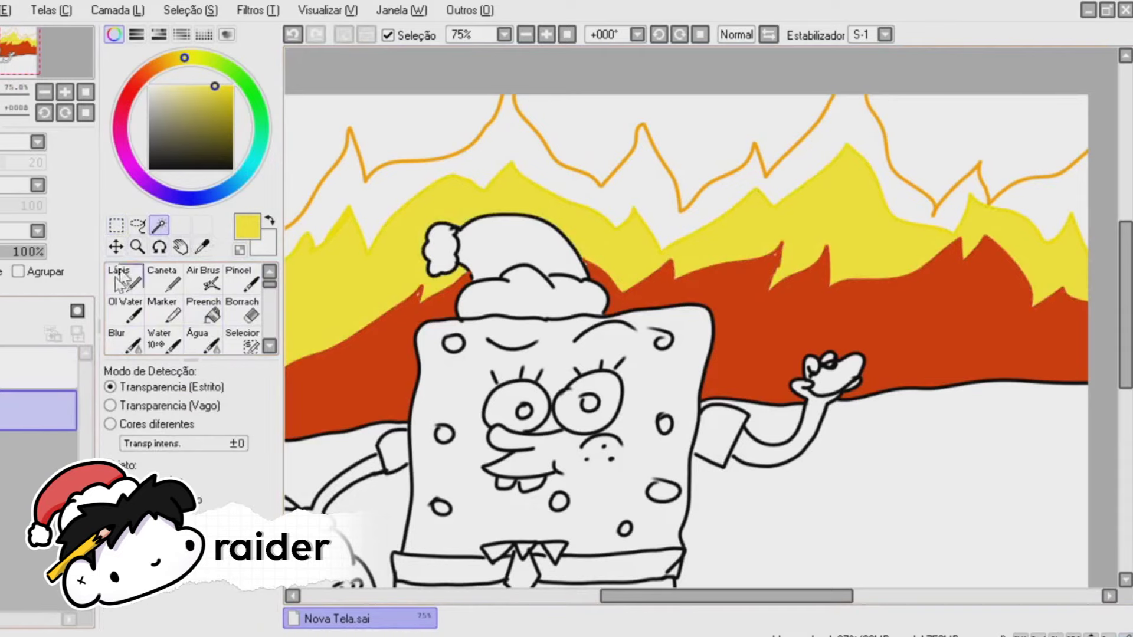
{"action": "left_click", "coordinate": [331, 196]}
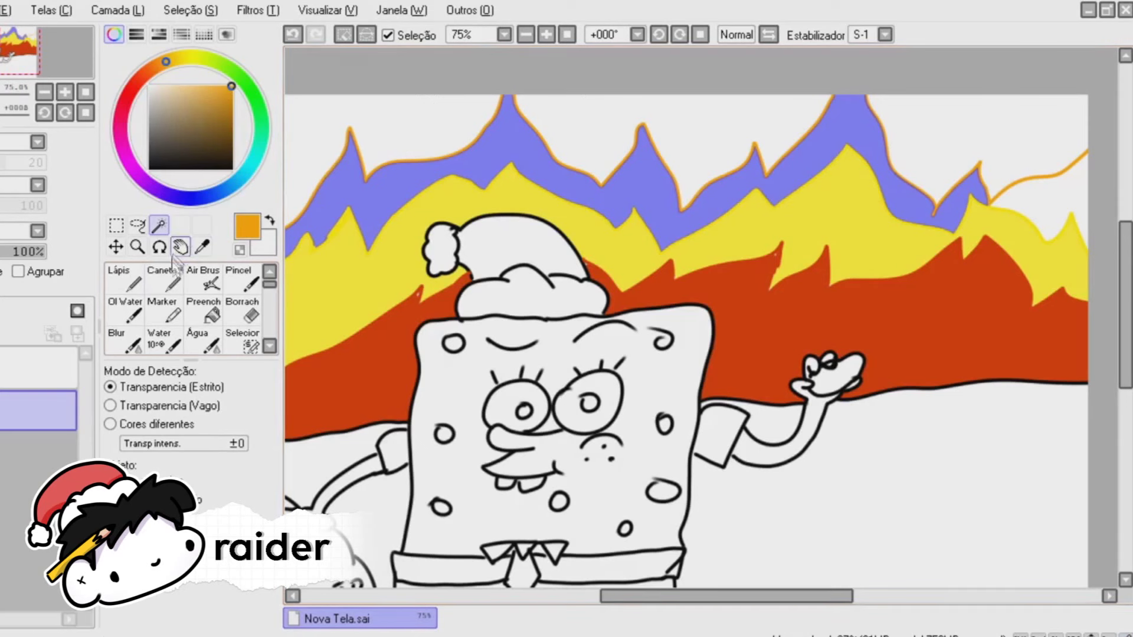
{"action": "left_click", "coordinate": [212, 304]}
{"action": "left_click", "coordinate": [326, 220]}
{"action": "key", "text": "ctrl"}
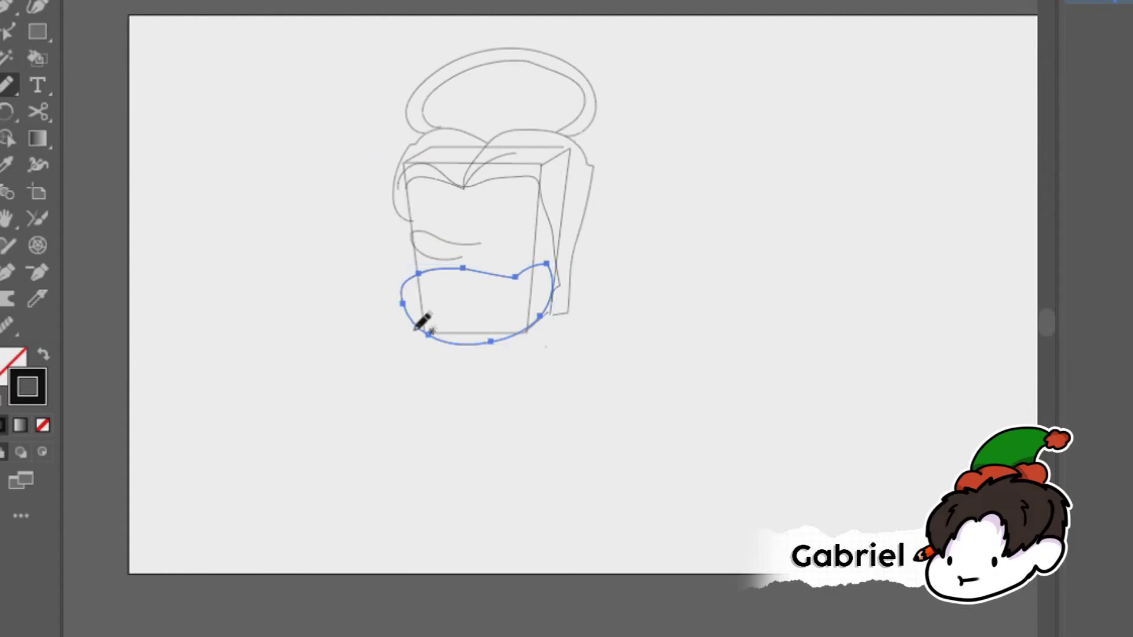
Redraw the side of the rounded outline around the head's lower part and sketch a small square tooth in Illustrator
{"action": "left_click_drag", "start_coordinate": [416, 328], "coordinate": [421, 273]}
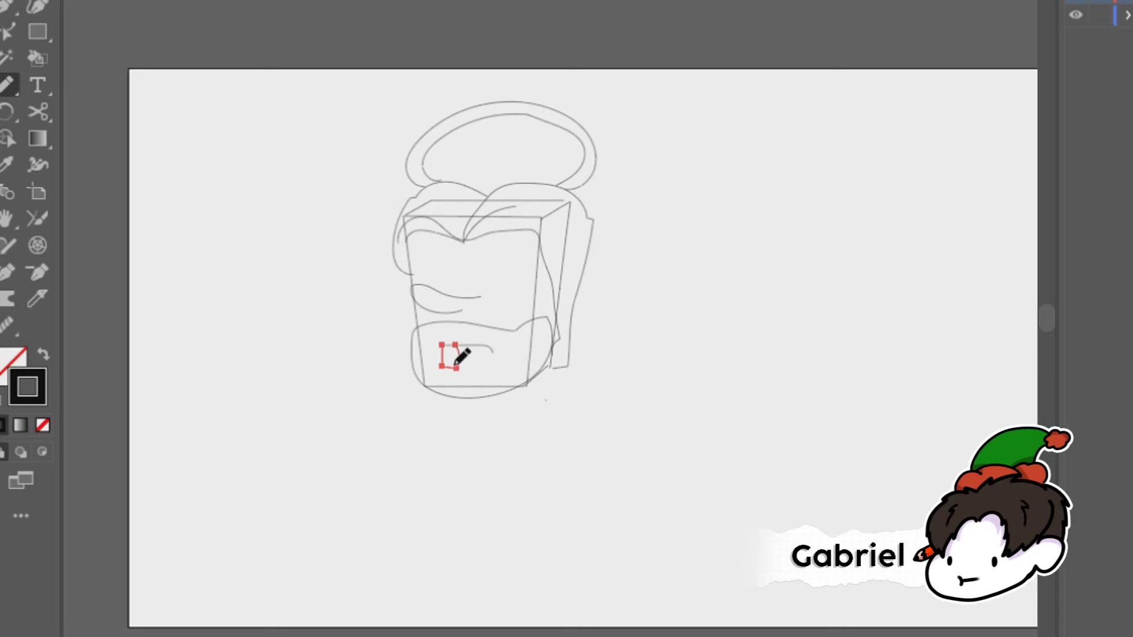
{"action": "left_click_drag", "start_coordinate": [460, 358], "coordinate": [466, 363]}
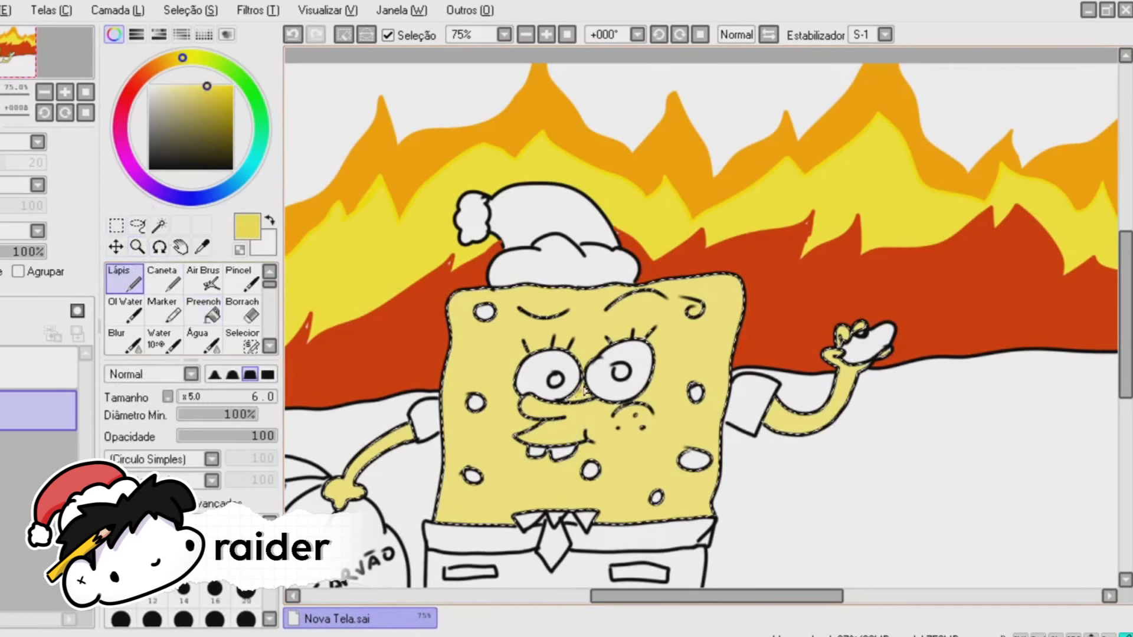
Clear the selection and fill the white pores on SpongeBob's body with the yellow using the Bucket tool
{"action": "key", "text": "ctrl+d"}
{"action": "key", "text": "b"}
{"action": "left_click", "coordinate": [590, 470]}
{"action": "left_click", "coordinate": [656, 497]}
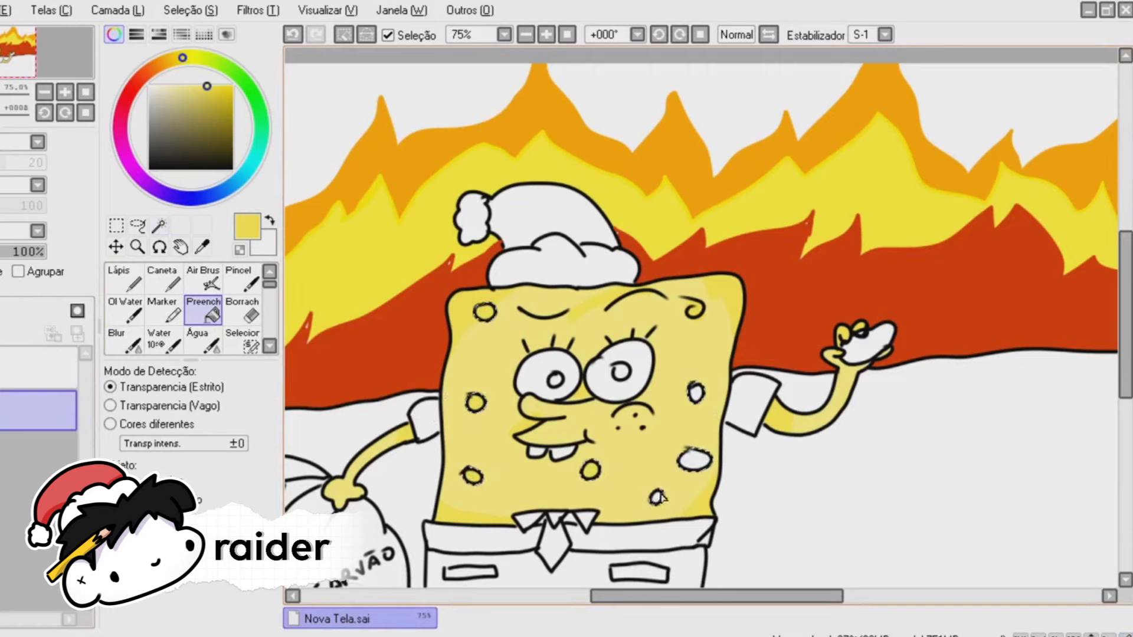
{"action": "left_click", "coordinate": [691, 461]}
{"action": "left_click", "coordinate": [696, 395]}
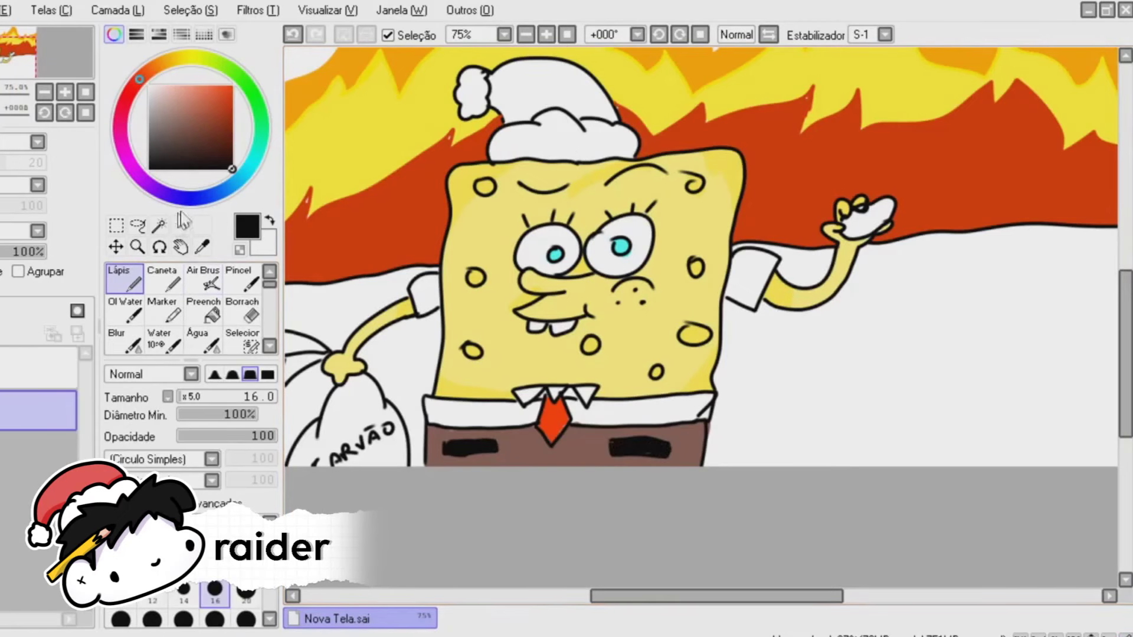
Pick a dark brown from the reddish hue in PaintTool SAI and deselect the collar strokes in Illustrator
{"action": "left_click", "coordinate": [190, 135]}
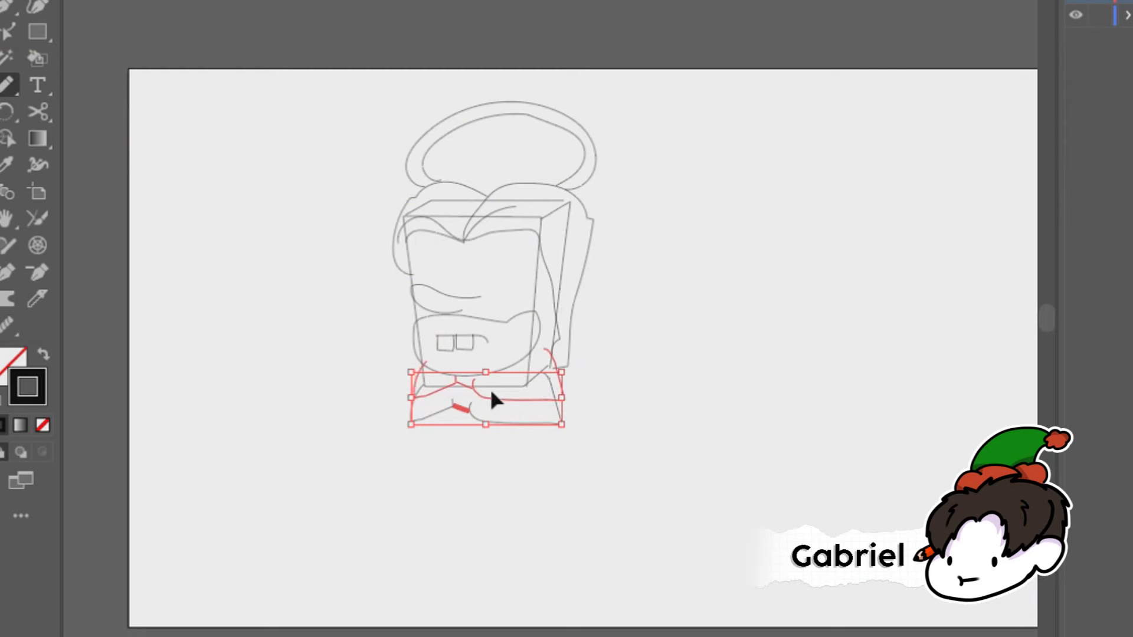
{"action": "left_click", "coordinate": [759, 373]}
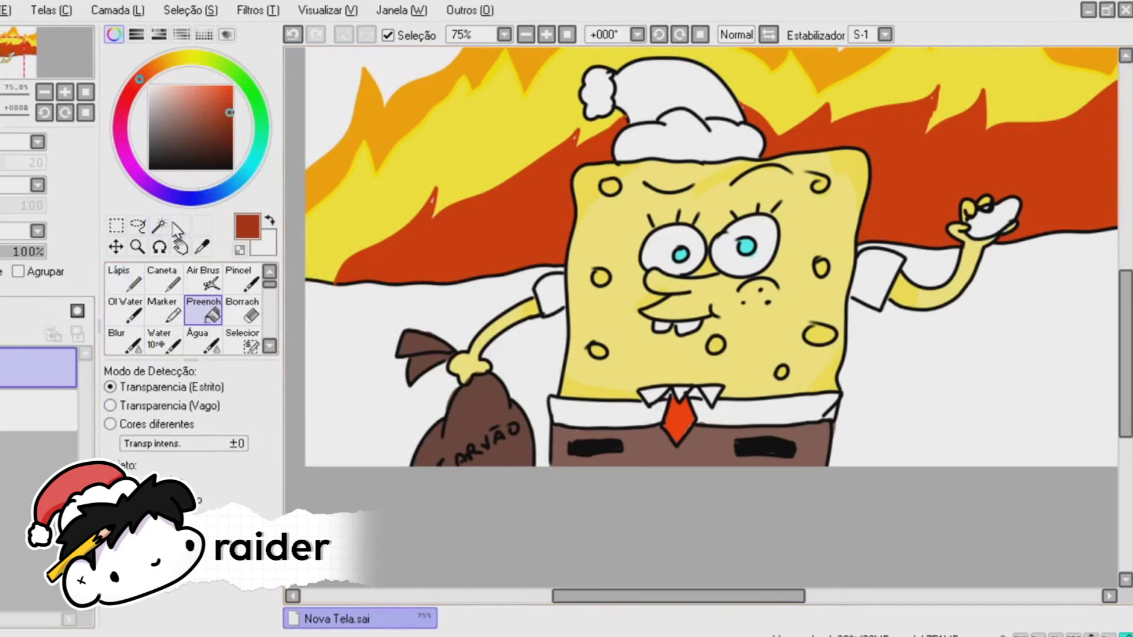
Select the crown of SpongeBob's Santa hat with the Magic Wand and fill it with dark red on the layer below in PaintTool SAI
{"action": "left_click", "coordinate": [158, 225]}
{"action": "left_click", "coordinate": [626, 100]}
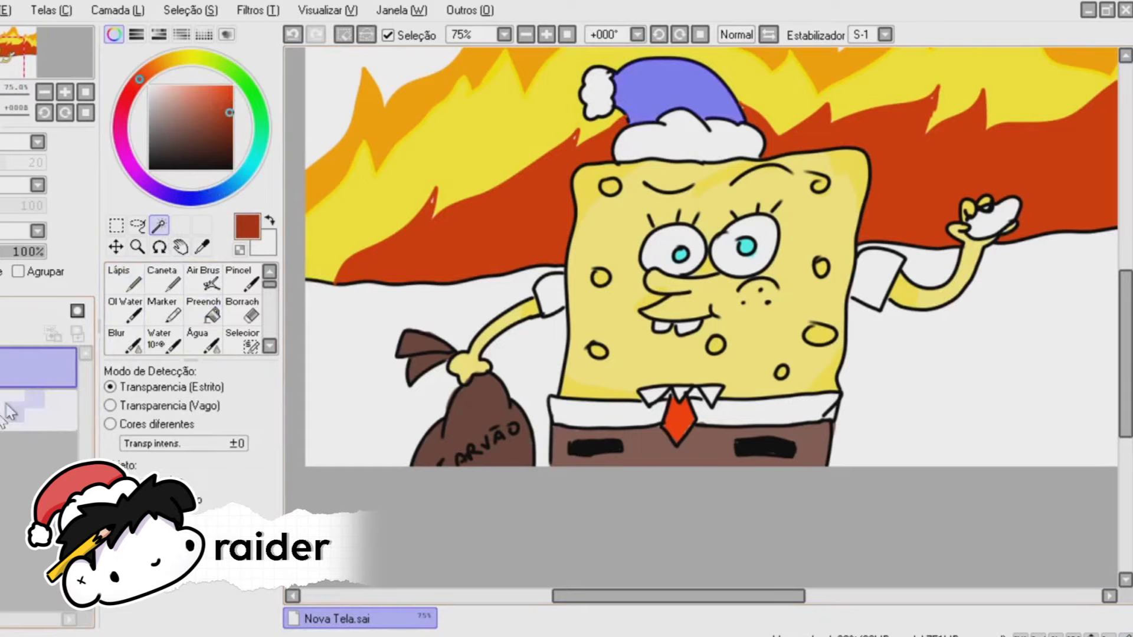
{"action": "left_click", "coordinate": [38, 410]}
{"action": "left_click", "coordinate": [203, 313]}
{"action": "left_click", "coordinate": [601, 111]}
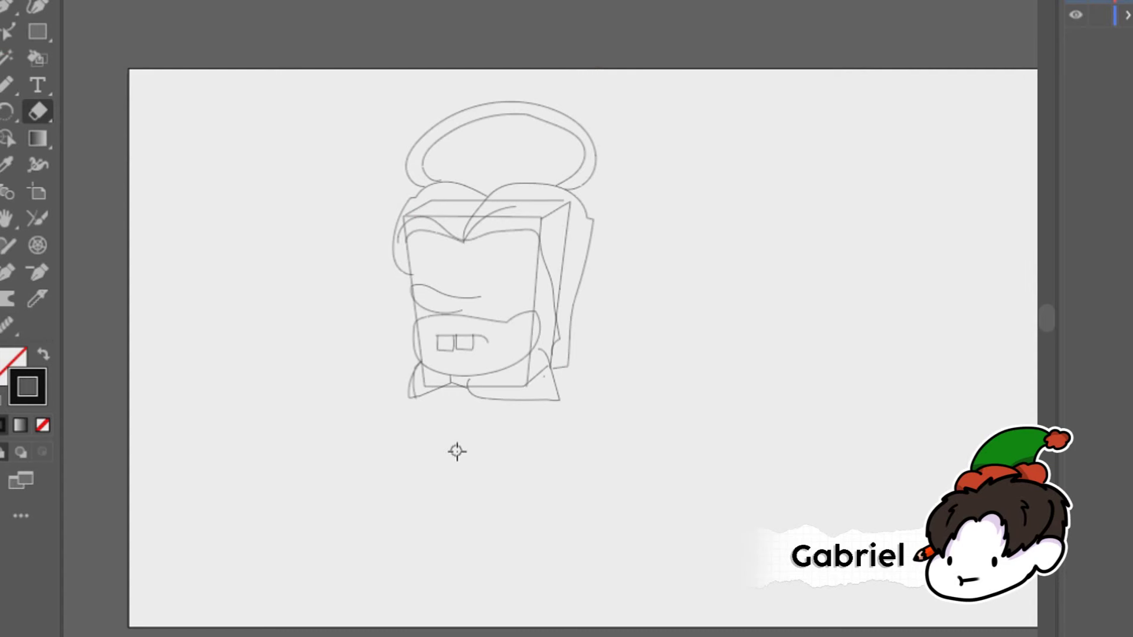
Erase a small spot beside the collar of the box-headed character in Illustrator
{"action": "mouse_move", "coordinate": [384, 385]}
{"action": "left_mouse_down"}
{"action": "mouse_move", "coordinate": [404, 392]}
{"action": "mouse_move", "coordinate": [405, 407]}
{"action": "mouse_move", "coordinate": [402, 383]}
{"action": "left_mouse_up"}
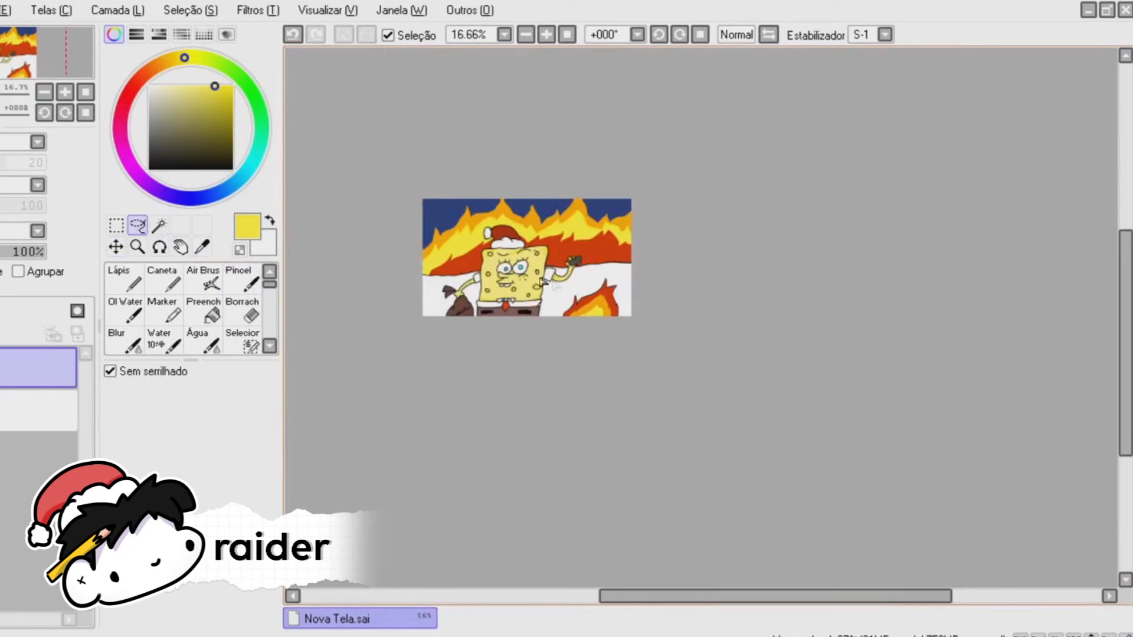
{"action": "scroll", "coordinate": [477, 262], "scroll_direction": "up", "scroll_amount": 3}
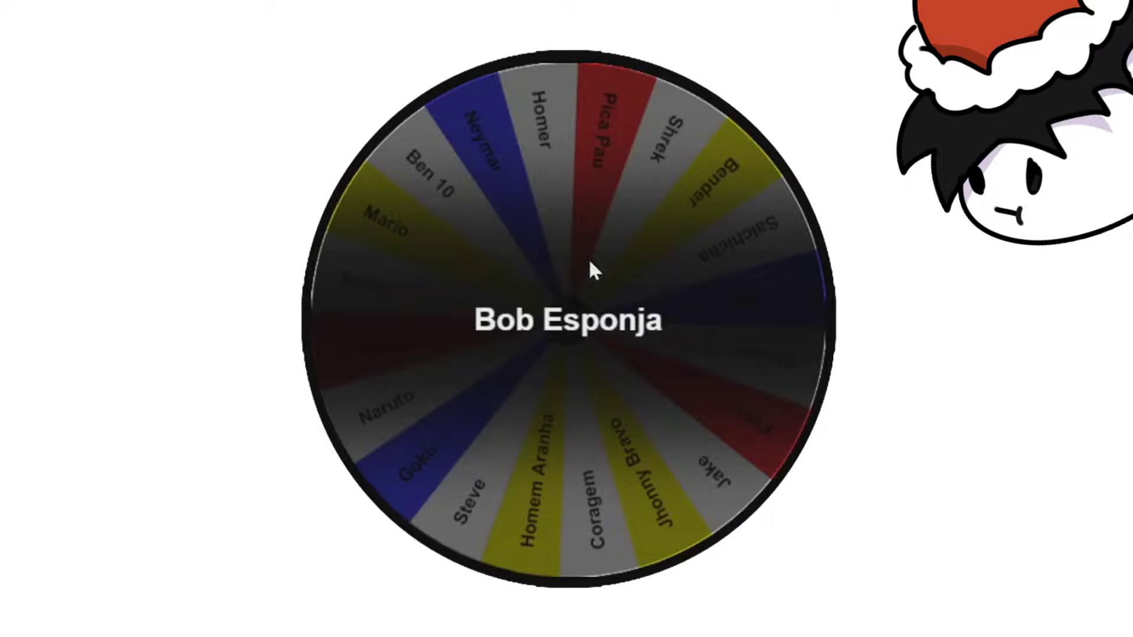
Spin the character wheel for the next character to draw
{"action": "left_click", "coordinate": [589, 257]}
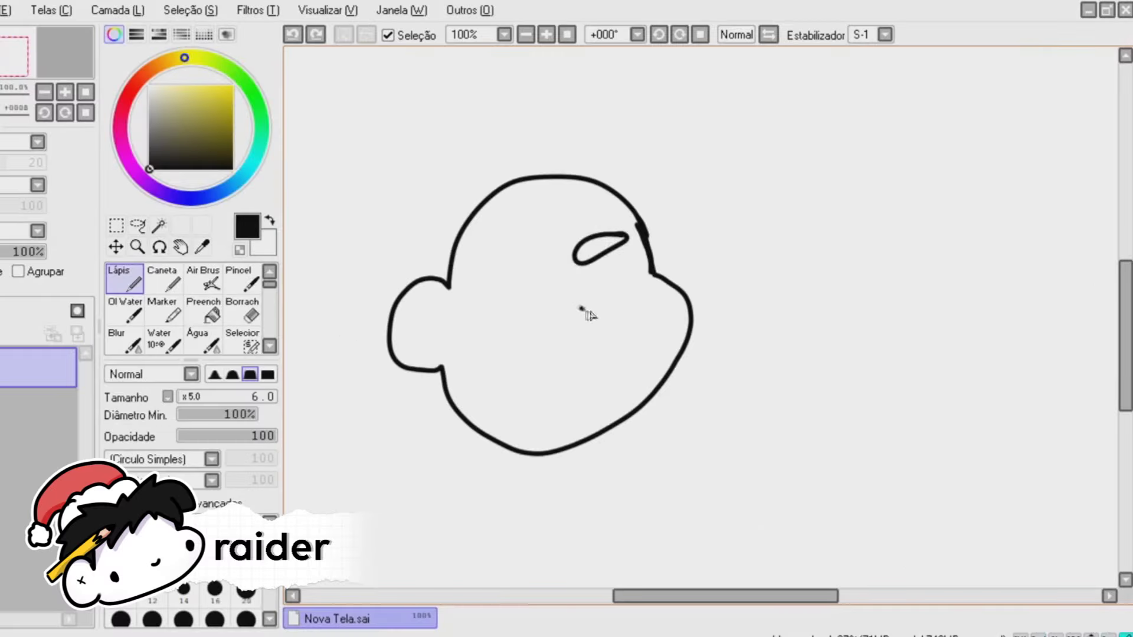
Draw the nose, both eyes with pupils, and the start of a moustache on the bald head in PaintTool SAI
{"action": "left_click_drag", "start_coordinate": [581, 308], "coordinate": [597, 347]}
{"action": "left_click_drag", "start_coordinate": [625, 254], "coordinate": [581, 318]}
{"action": "left_click_drag", "start_coordinate": [607, 281], "coordinate": [608, 292]}
{"action": "mouse_move", "coordinate": [522, 281]}
{"action": "left_mouse_down"}
{"action": "mouse_move", "coordinate": [541, 313]}
{"action": "mouse_move", "coordinate": [515, 299]}
{"action": "mouse_move", "coordinate": [525, 327]}
{"action": "left_mouse_up"}
{"action": "key", "text": "ctrl+z"}
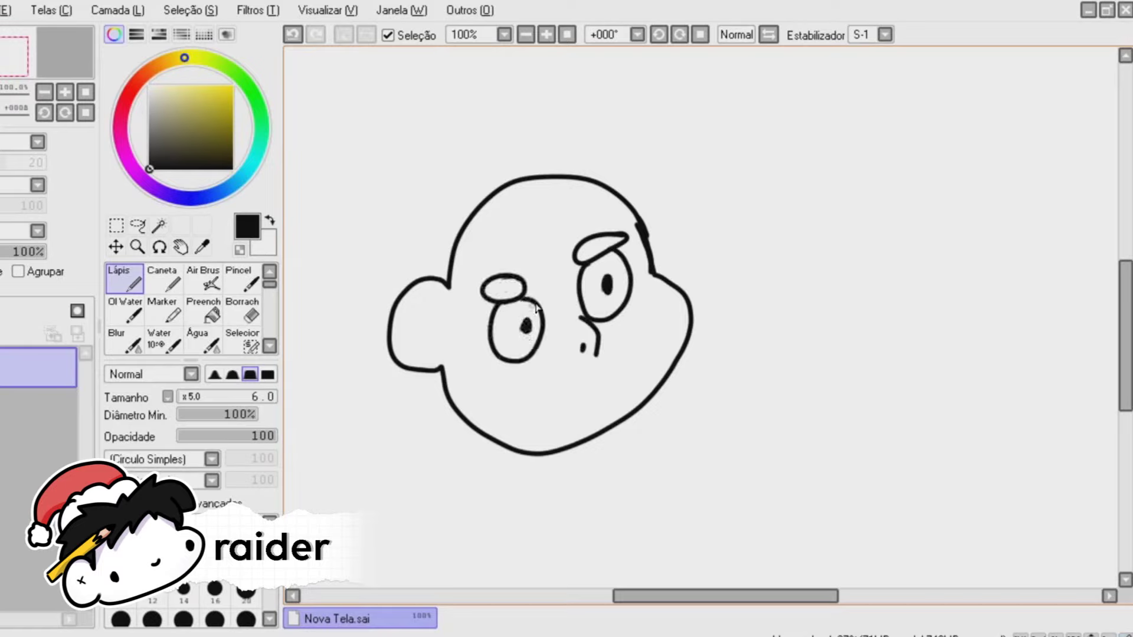
{"action": "mouse_move", "coordinate": [595, 360]}
{"action": "left_mouse_down"}
{"action": "mouse_move", "coordinate": [546, 376]}
{"action": "mouse_move", "coordinate": [507, 412]}
{"action": "mouse_move", "coordinate": [528, 431]}
{"action": "mouse_move", "coordinate": [684, 327]}
{"action": "left_mouse_up"}
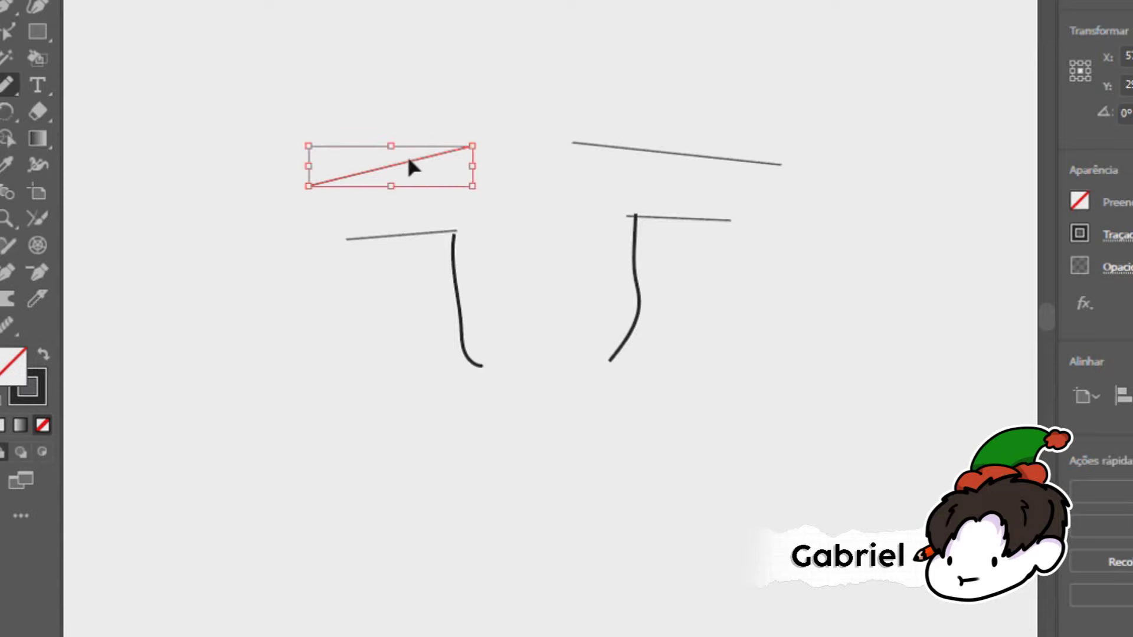
Lower one upper arm line and sketch the opposite hand's fingers in Illustrator, and draw an edge of the old man's gun in PaintTool SAI
{"action": "left_click_drag", "start_coordinate": [392, 157], "coordinate": [398, 175]}
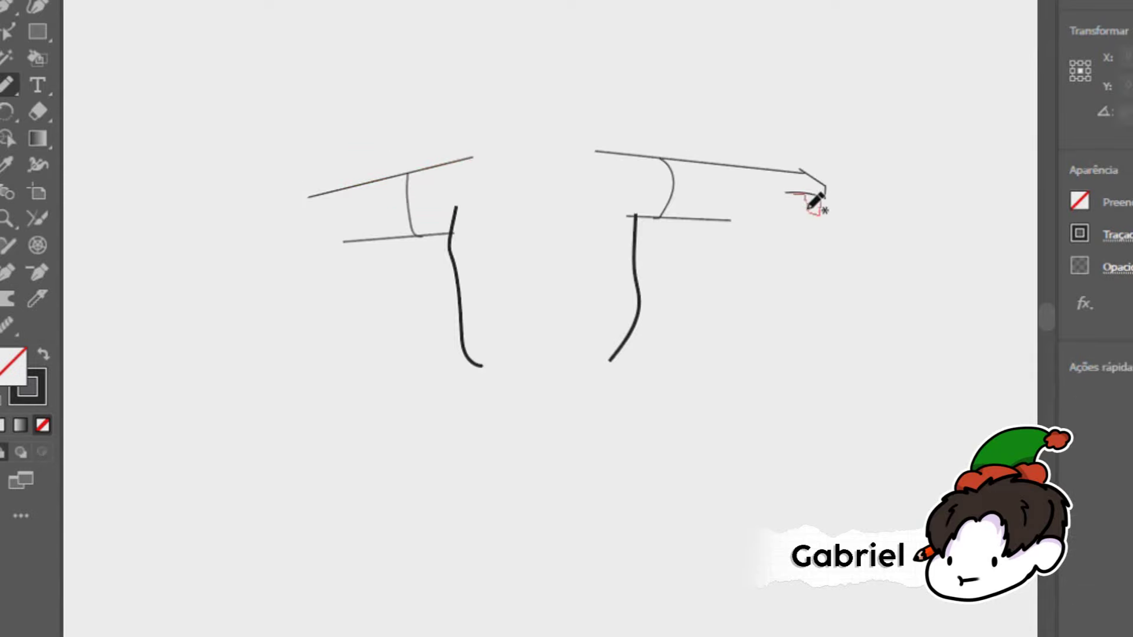
{"action": "left_click_drag", "start_coordinate": [825, 190], "coordinate": [787, 193]}
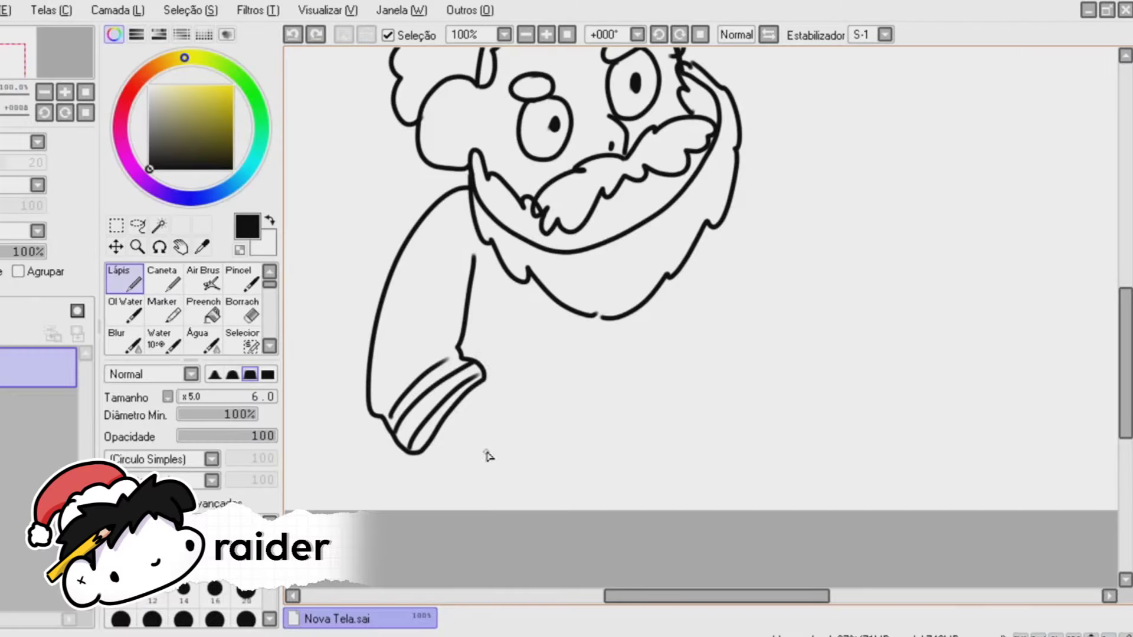
{"action": "left_click_drag", "start_coordinate": [494, 470], "coordinate": [607, 458]}
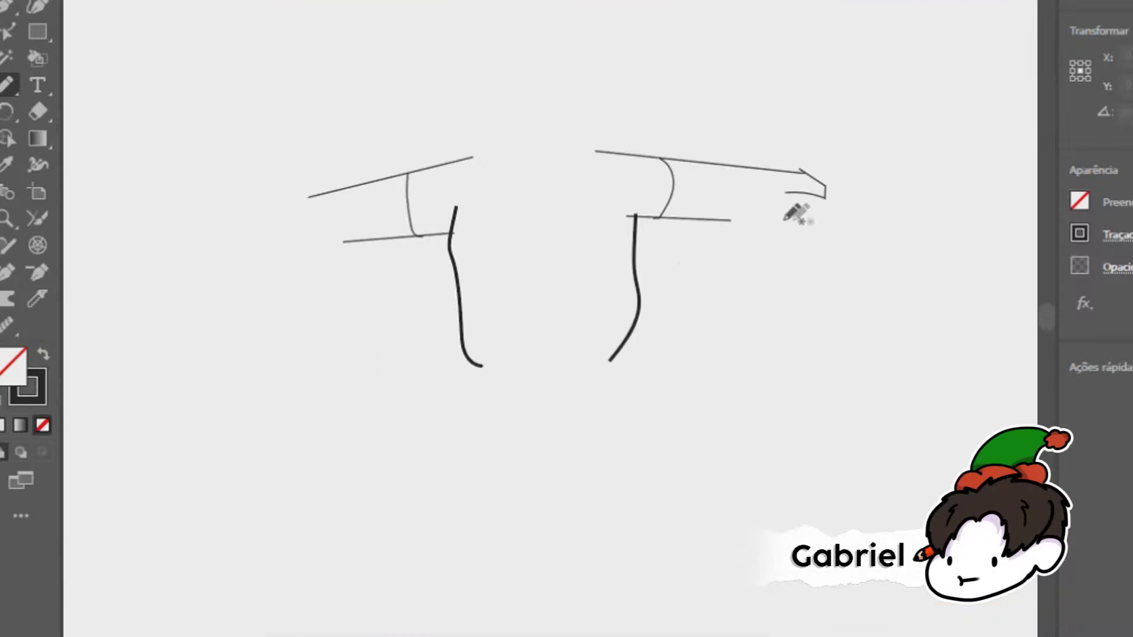
{"action": "mouse_move", "coordinate": [799, 213]}
{"action": "left_mouse_down"}
{"action": "mouse_move", "coordinate": [814, 228]}
{"action": "mouse_move", "coordinate": [825, 195]}
{"action": "mouse_move", "coordinate": [817, 220]}
{"action": "mouse_move", "coordinate": [785, 225]}
{"action": "left_mouse_up"}
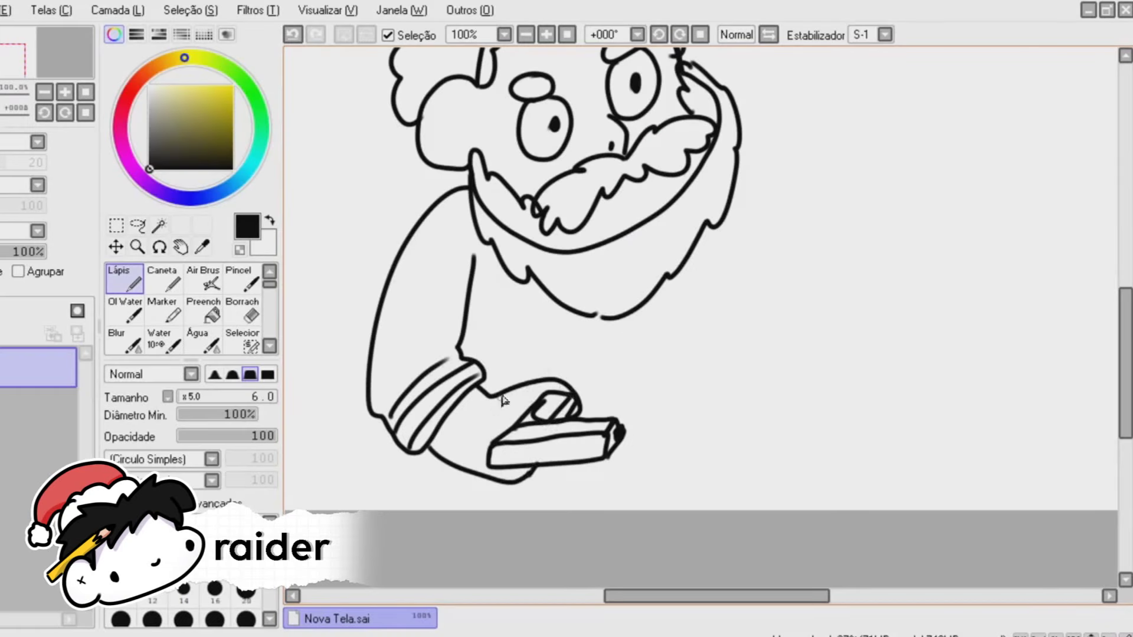
{"action": "left_click_drag", "start_coordinate": [703, 328], "coordinate": [631, 394]}
{"action": "left_click_drag", "start_coordinate": [646, 357], "coordinate": [676, 382]}
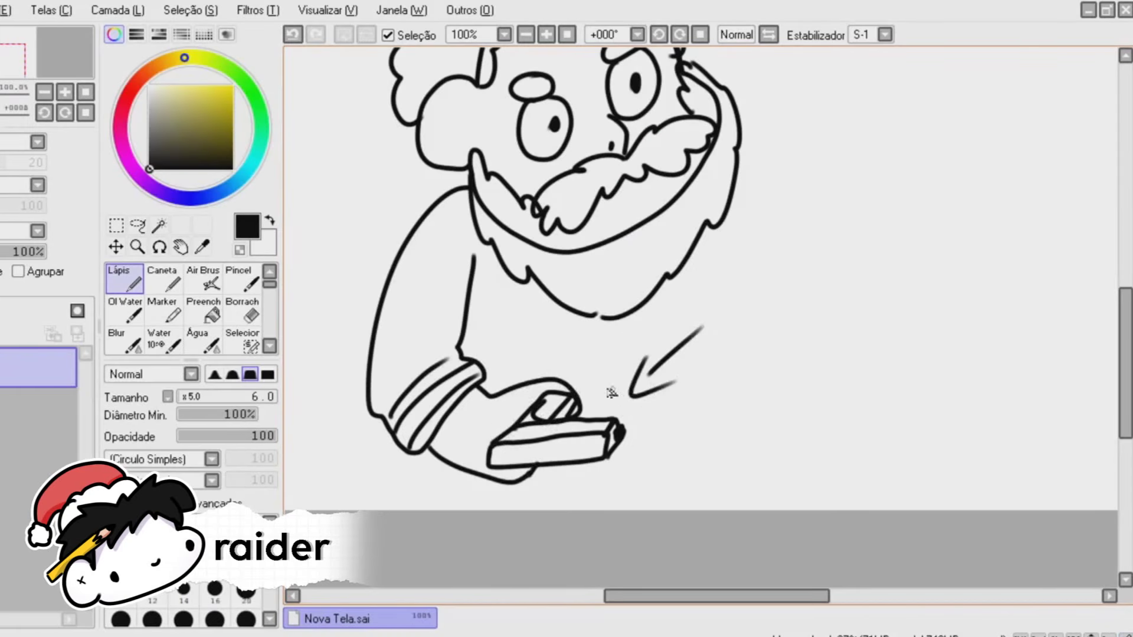
{"action": "key", "text": "ctrl+z"}
{"action": "key", "text": "ctrl+z"}
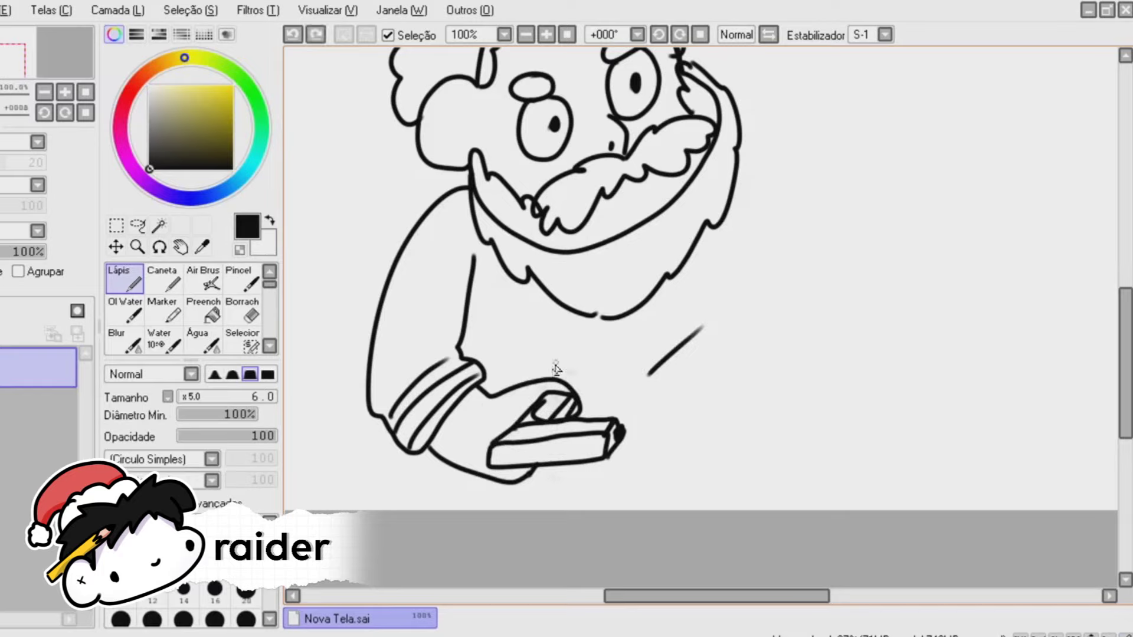
Erase the stray lines inside the thumb above the gun and return to the Pencil tool
{"action": "left_click", "coordinate": [243, 311]}
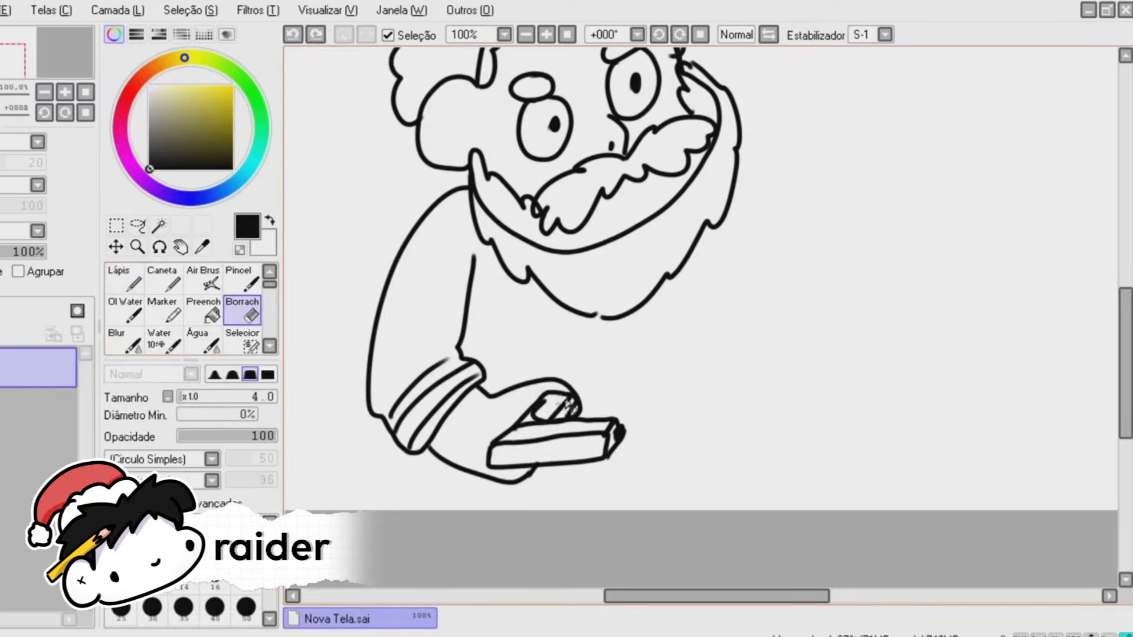
{"action": "left_click_drag", "start_coordinate": [565, 413], "coordinate": [549, 407]}
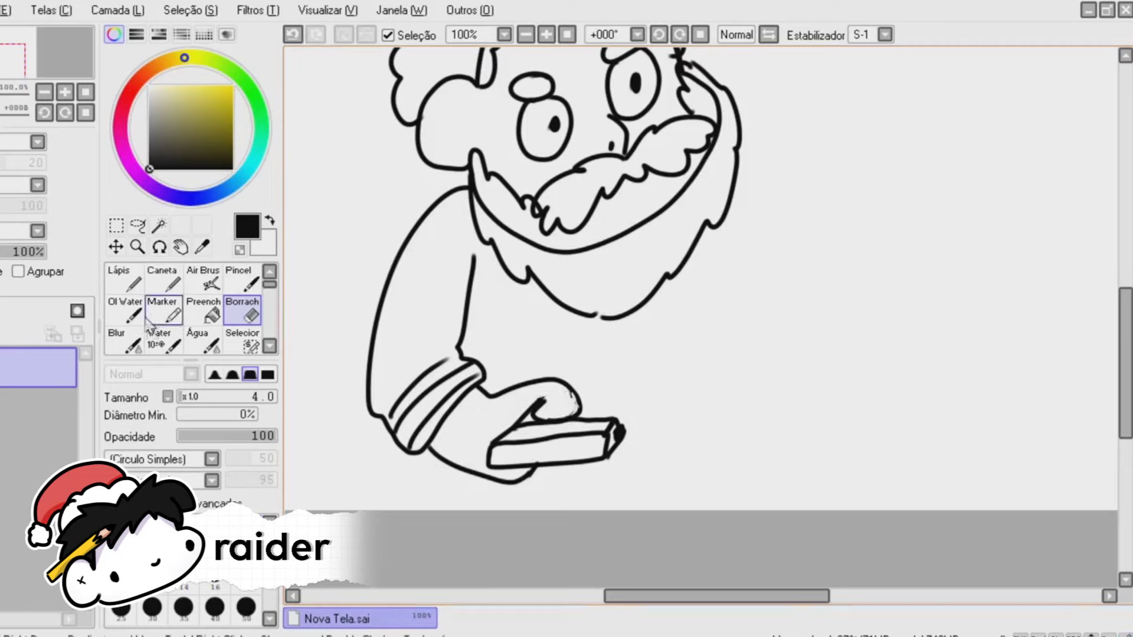
{"action": "left_click", "coordinate": [140, 275]}
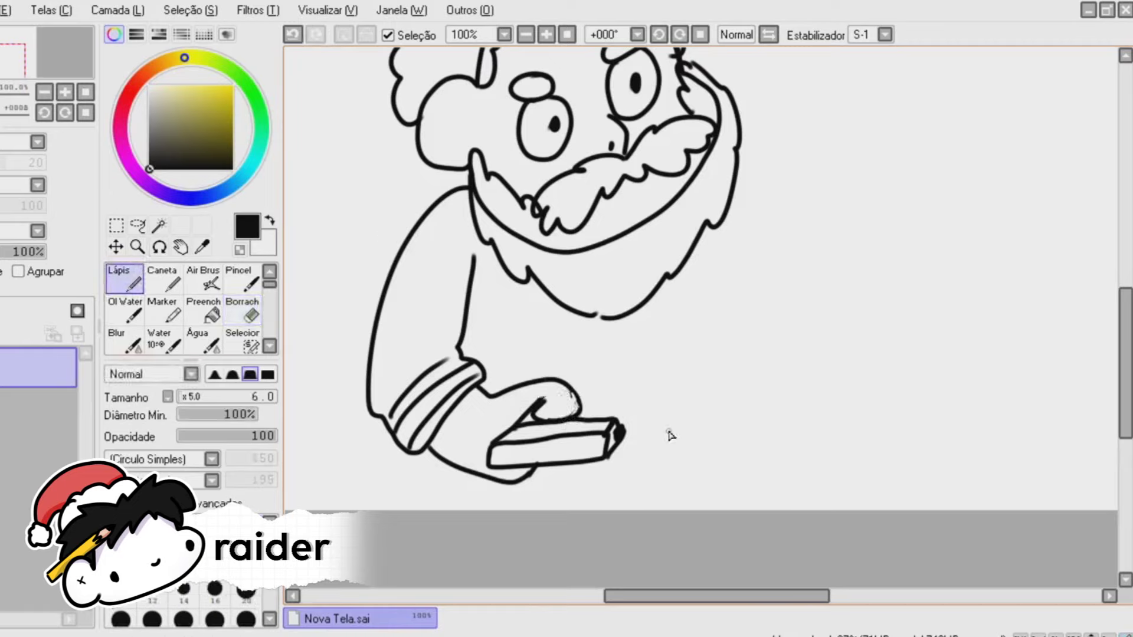
Try to sketch a curved stroke inside the palm of the gripping hand in Illustrator
{"action": "left_click_drag", "start_coordinate": [782, 191], "coordinate": [814, 239]}
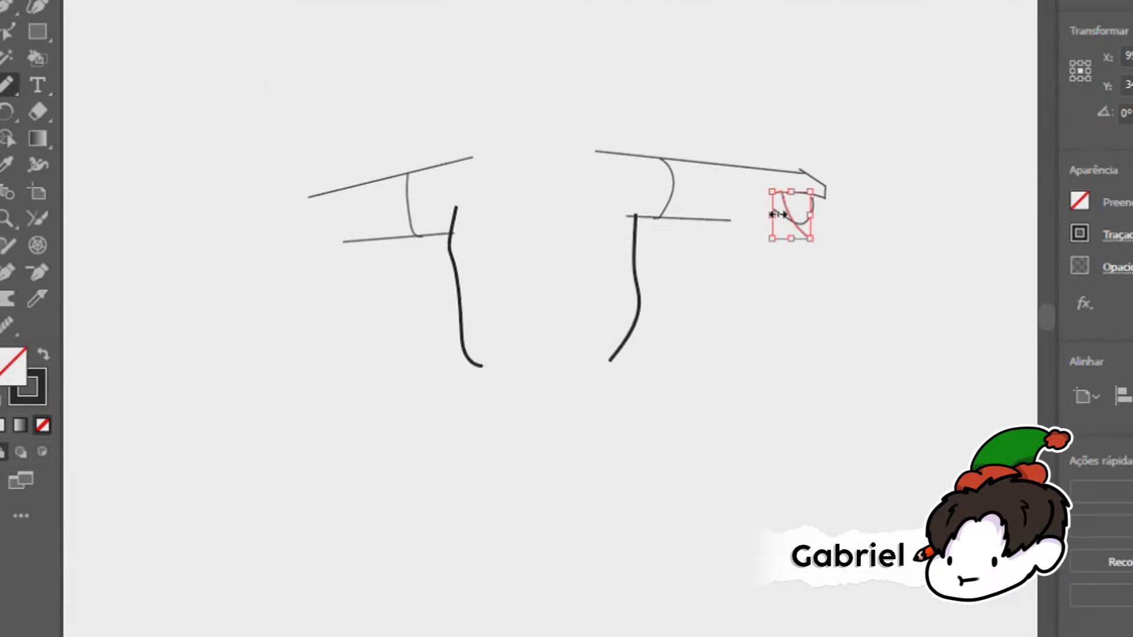
{"action": "key", "text": "ctrl+z"}
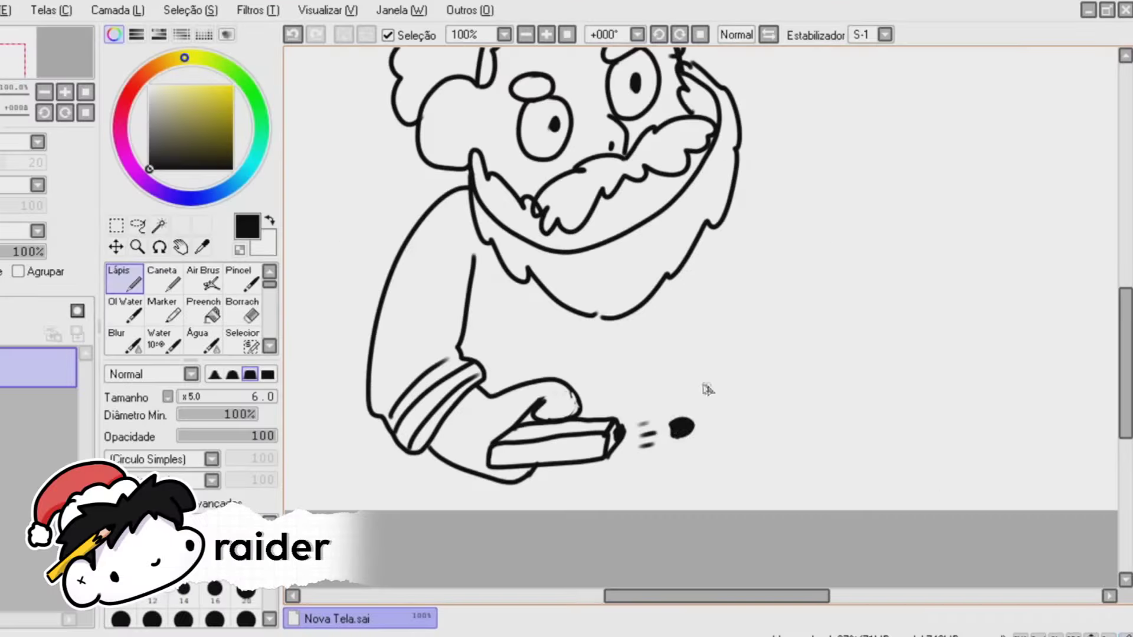
Draw short pencil strokes around the bullet flying from the gun in PaintTool SAI
{"action": "scroll", "coordinate": [708, 389], "scroll_direction": "right", "scroll_amount": 5}
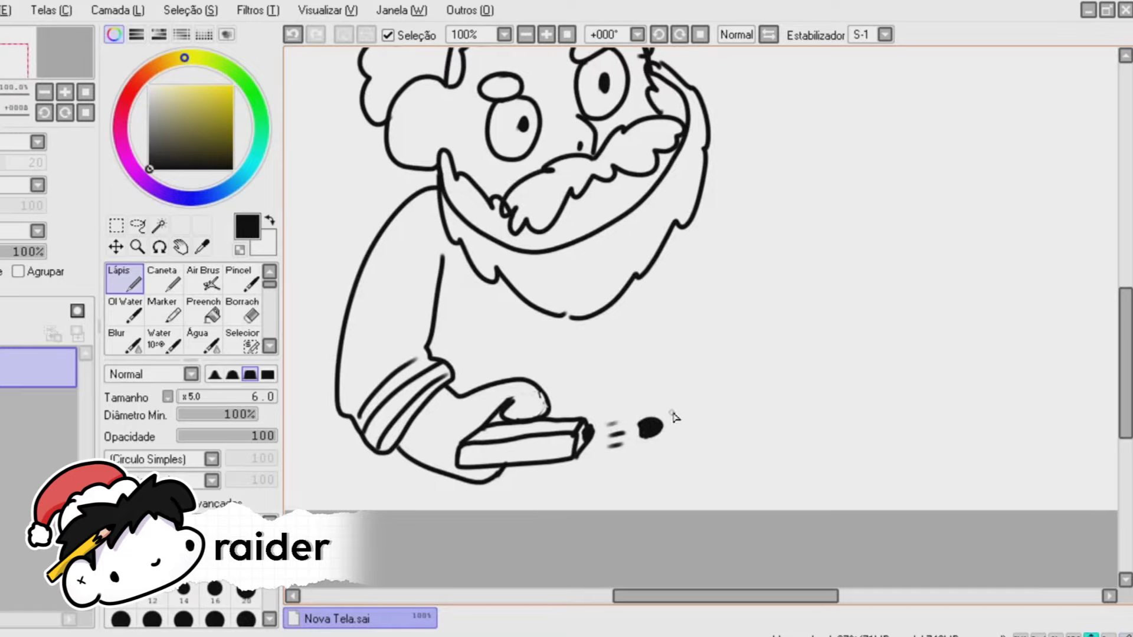
{"action": "left_click_drag", "start_coordinate": [670, 422], "coordinate": [684, 421]}
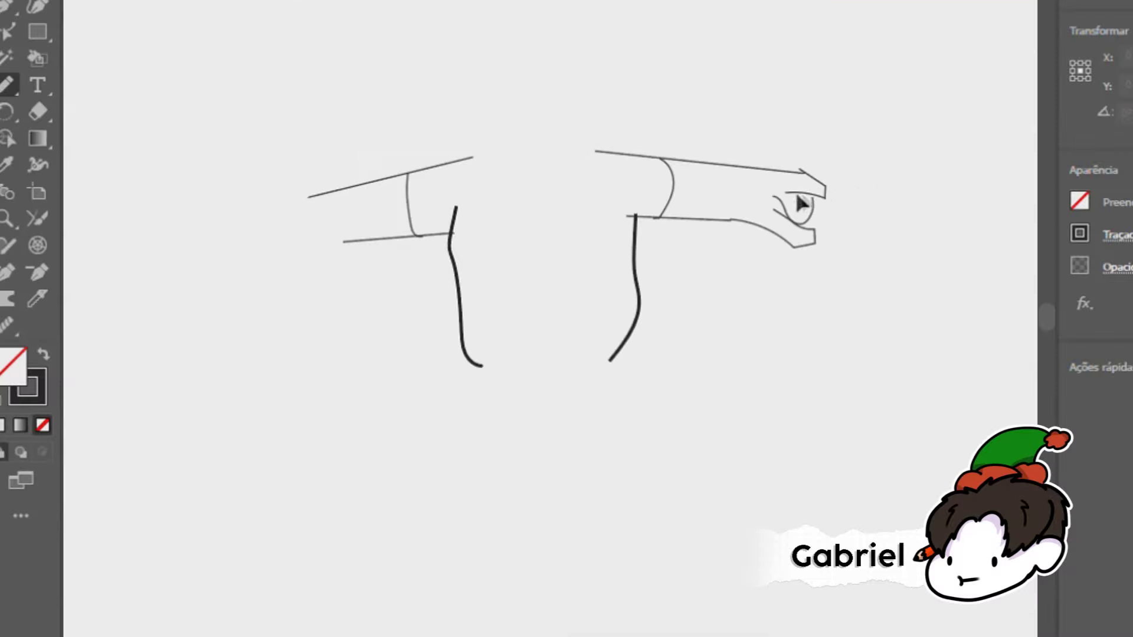
{"action": "mouse_move", "coordinate": [644, 413]}
{"action": "left_mouse_down"}
{"action": "mouse_move", "coordinate": [627, 428]}
{"action": "mouse_move", "coordinate": [632, 457]}
{"action": "mouse_move", "coordinate": [643, 452]}
{"action": "left_mouse_up"}
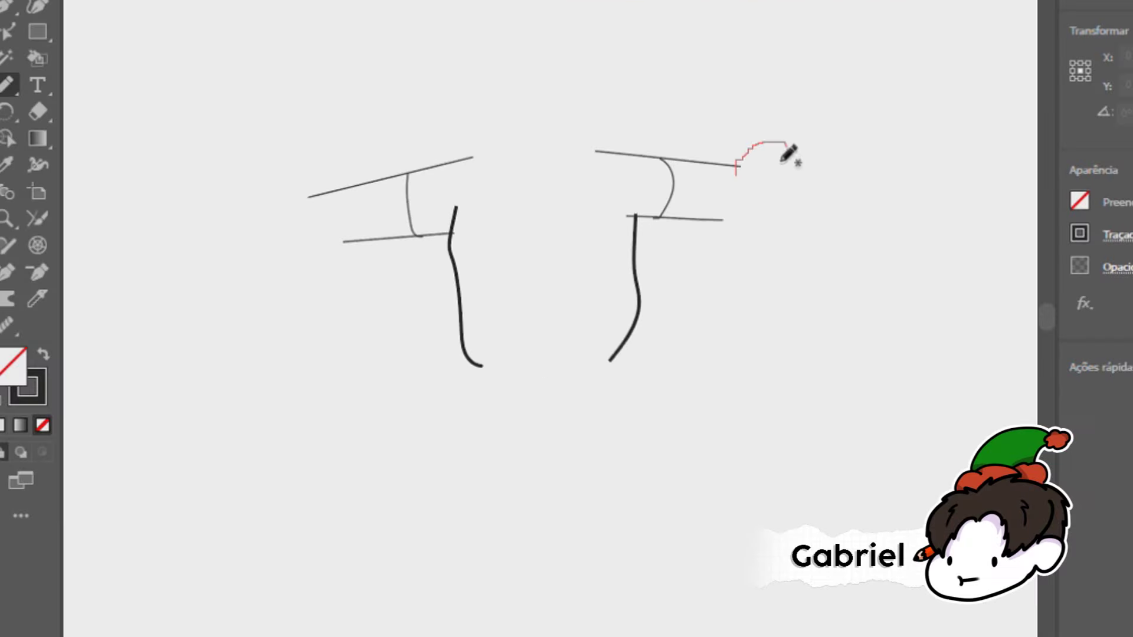
Try to sketch a curled thumb at the end of the bare arm in Illustrator
{"action": "left_click_drag", "start_coordinate": [792, 151], "coordinate": [762, 173]}
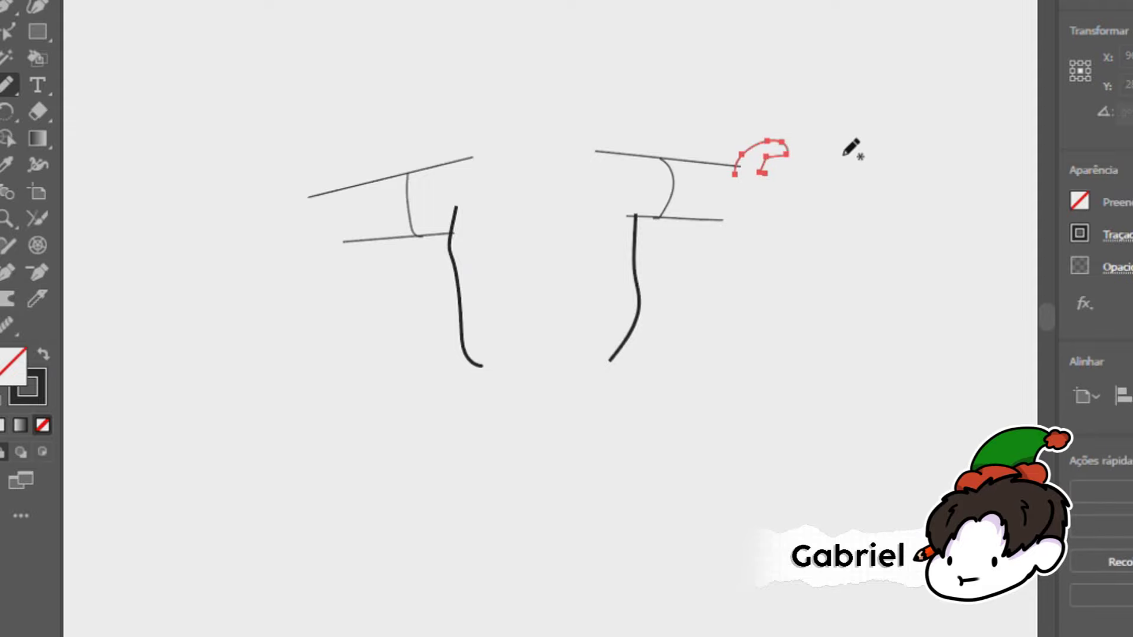
{"action": "key", "text": "ctrl+z"}
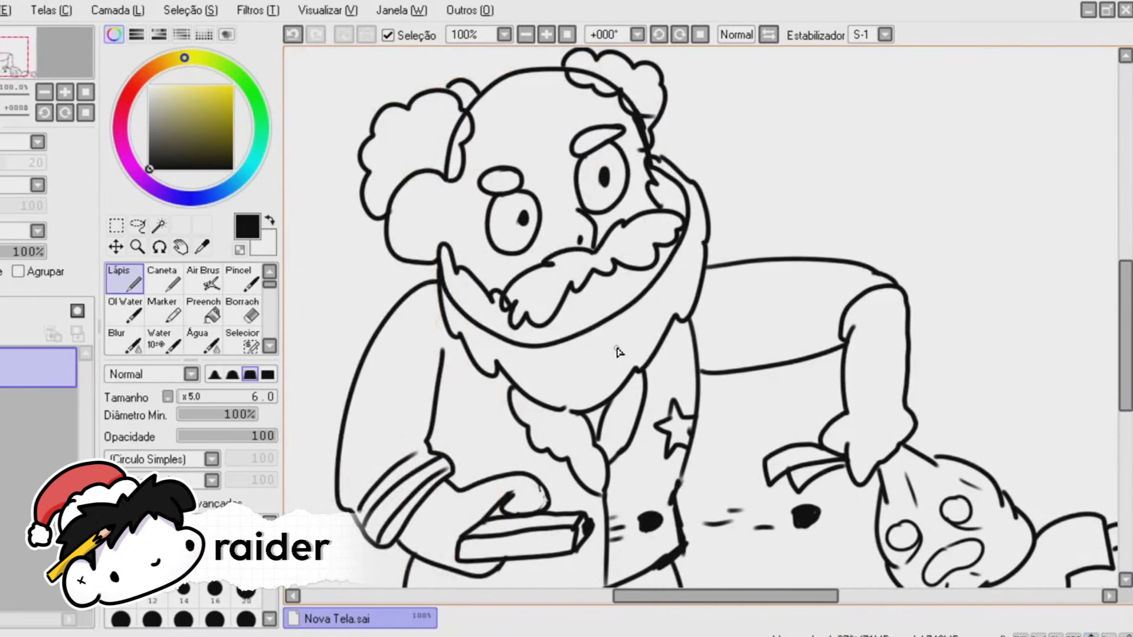
Choose the Move tool for the old man's line drawing in PaintTool SAI
{"action": "scroll", "coordinate": [619, 352], "scroll_direction": "down", "scroll_amount": 3}
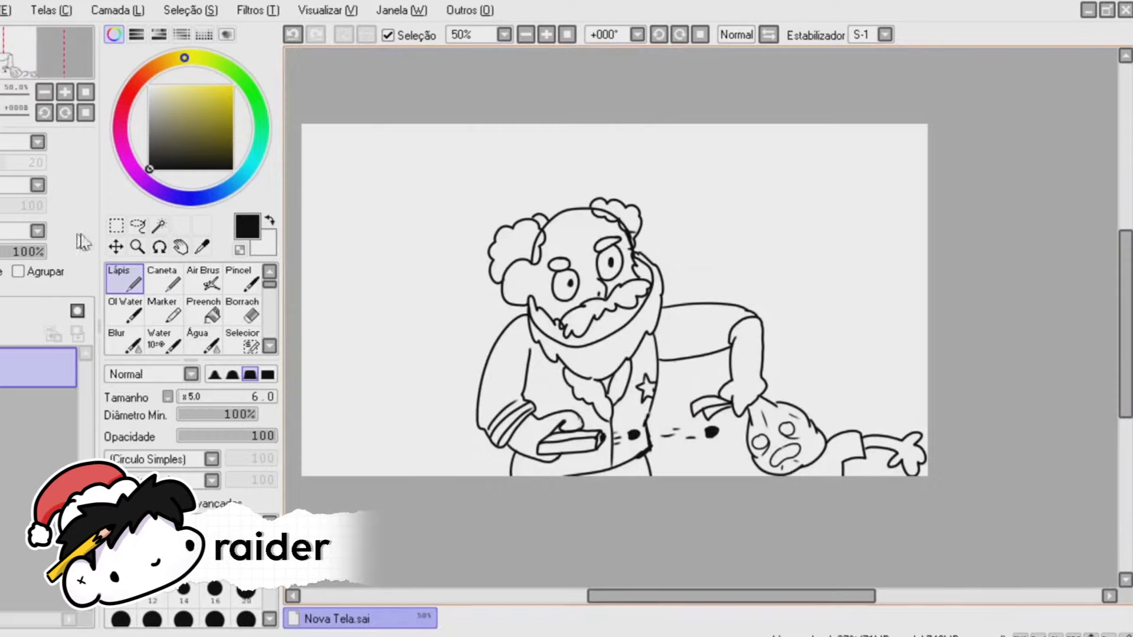
{"action": "left_click", "coordinate": [116, 247]}
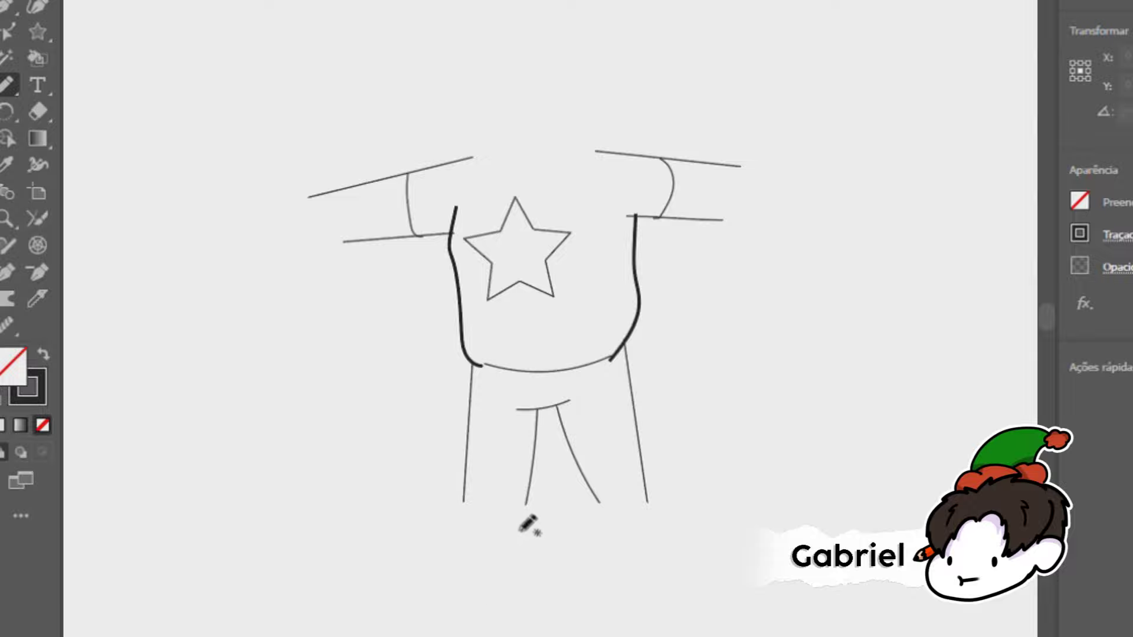
Sketch the hems of both trouser legs in Illustrator, undo the last cuff stroke, and deselect the torso outline
{"action": "left_click_drag", "start_coordinate": [515, 523], "coordinate": [527, 505]}
{"action": "mouse_move", "coordinate": [591, 494]}
{"action": "left_mouse_down"}
{"action": "mouse_move", "coordinate": [638, 527]}
{"action": "mouse_move", "coordinate": [647, 506]}
{"action": "left_mouse_up"}
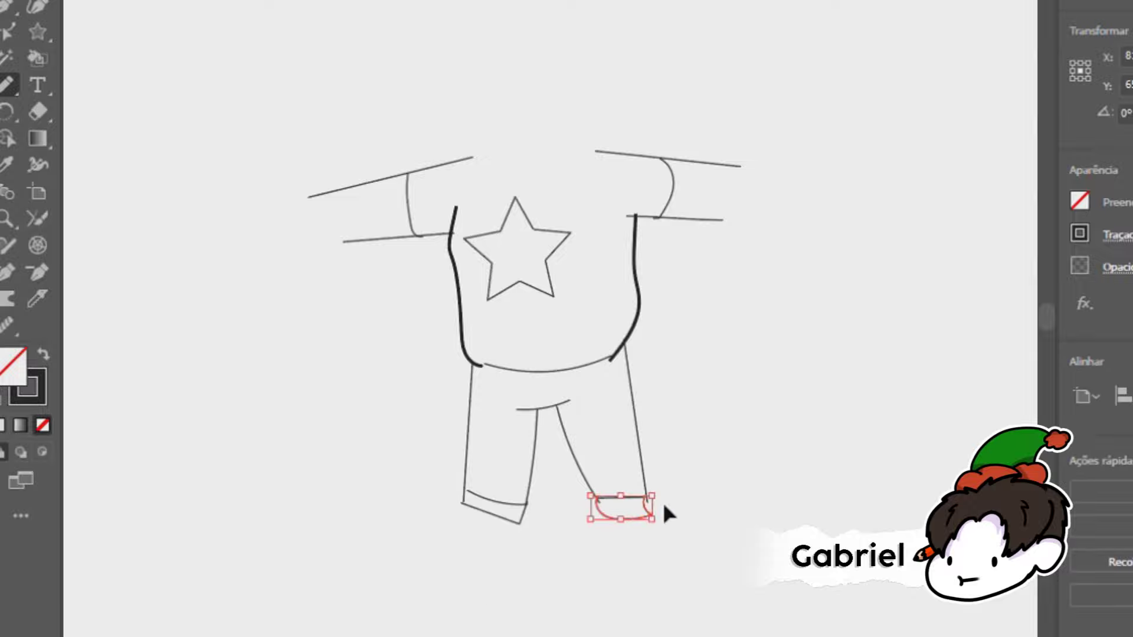
{"action": "key", "text": "ctrl+z"}
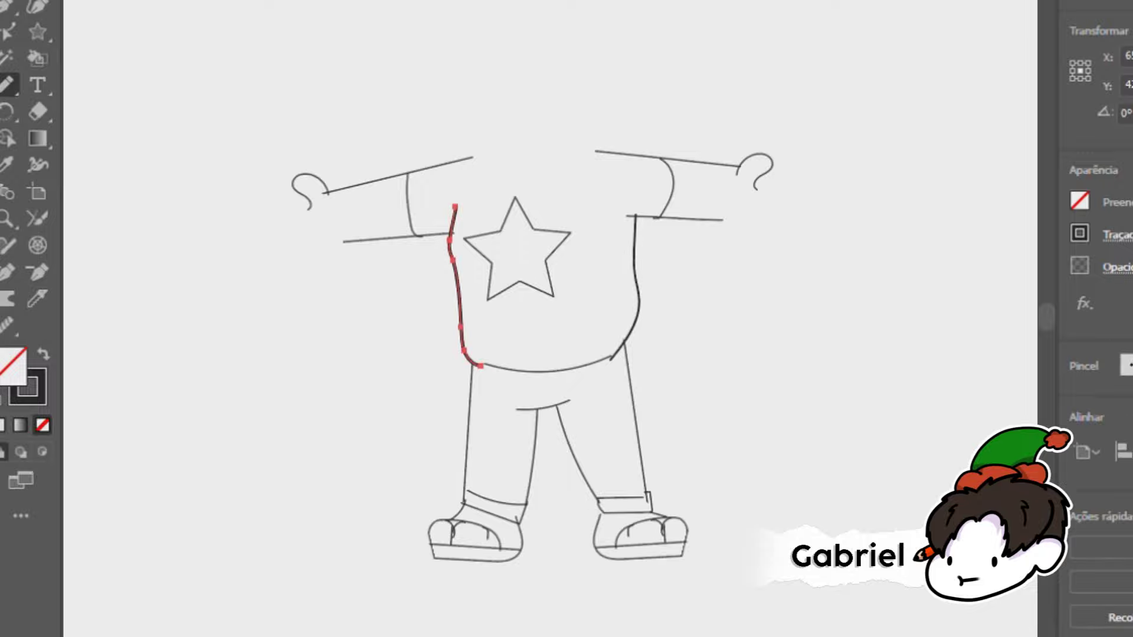
{"action": "left_click", "coordinate": [760, 294], "text": "ctrl"}
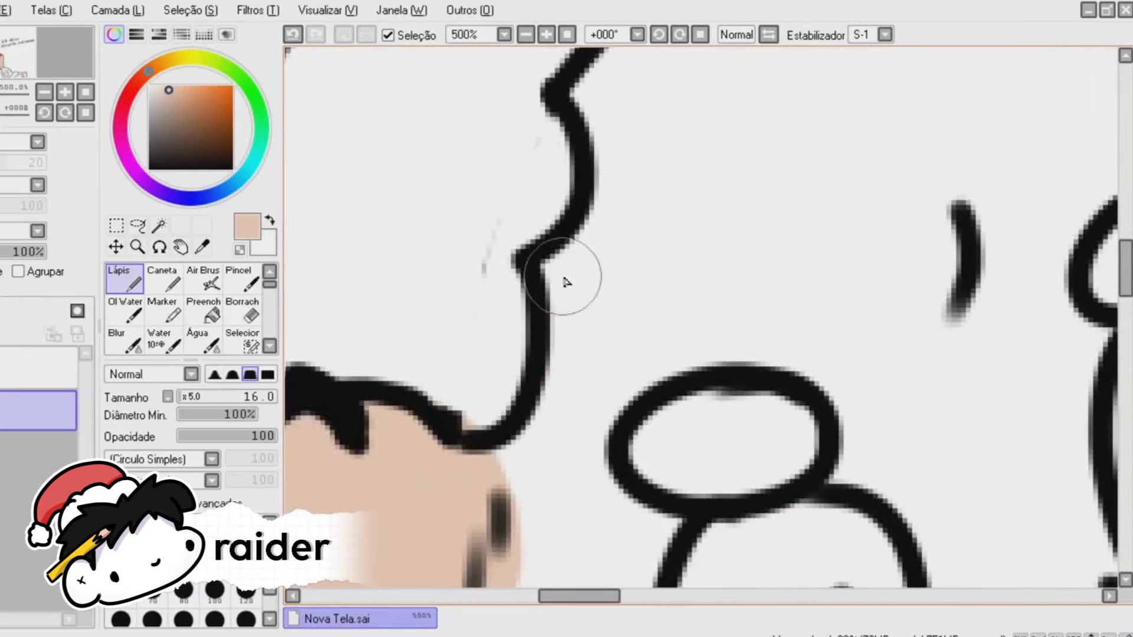
Paint the old man's head with the peach skin tone along the hair outline, using a size 16 pencil in PaintTool SAI
{"action": "left_click_drag", "start_coordinate": [475, 582], "coordinate": [487, 518]}
{"action": "mouse_move", "coordinate": [579, 450]}
{"action": "left_mouse_down"}
{"action": "mouse_move", "coordinate": [606, 355]}
{"action": "mouse_move", "coordinate": [703, 210]}
{"action": "left_mouse_up"}
{"action": "scroll", "coordinate": [557, 266], "scroll_direction": "down", "scroll_amount": 3}
{"action": "scroll", "coordinate": [548, 288], "scroll_direction": "up", "scroll_amount": 2}
{"action": "mouse_move", "coordinate": [549, 287]}
{"action": "left_mouse_down"}
{"action": "mouse_move", "coordinate": [567, 438]}
{"action": "mouse_move", "coordinate": [632, 253]}
{"action": "mouse_move", "coordinate": [582, 268]}
{"action": "mouse_move", "coordinate": [616, 206]}
{"action": "mouse_move", "coordinate": [785, 140]}
{"action": "mouse_move", "coordinate": [923, 144]}
{"action": "left_mouse_up"}
Sketch the curved fly below the waistline of the trousers in Illustrator and deselect everything
{"action": "left_click_drag", "start_coordinate": [527, 370], "coordinate": [543, 394]}
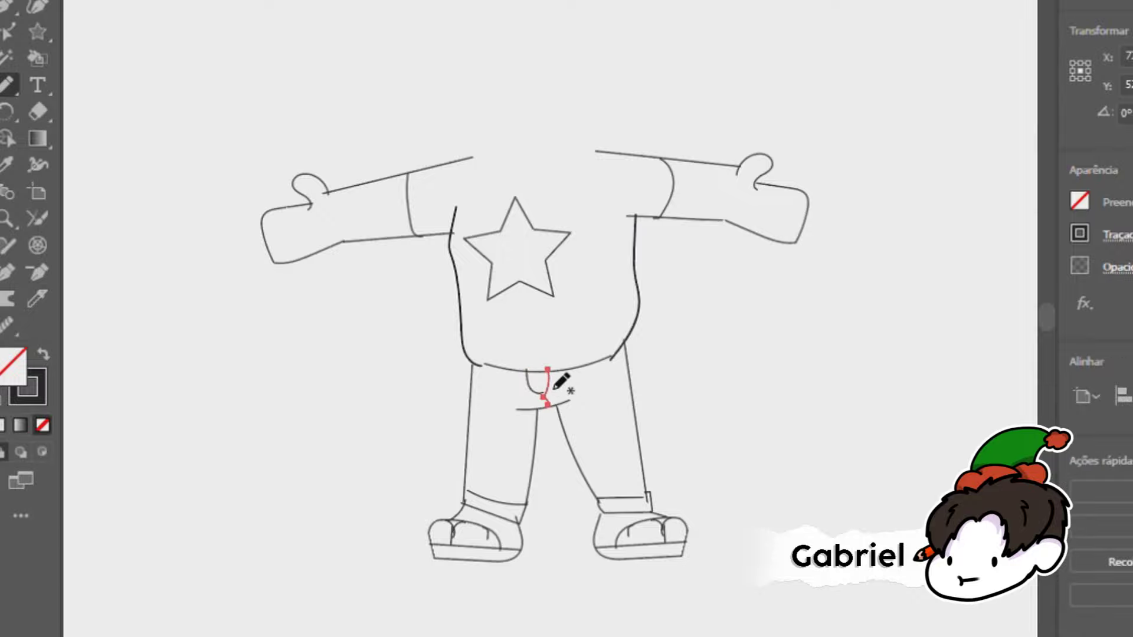
{"action": "key", "text": "ctrl+shift+a"}
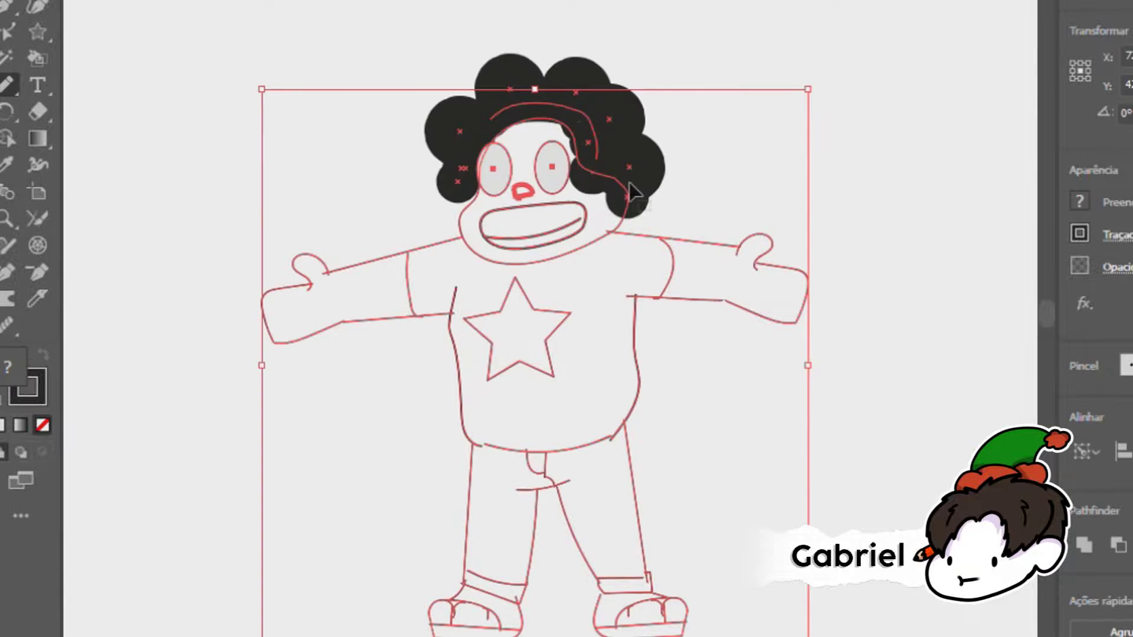
Deselect the assembled curly-haired figure and sketch a stroke rising from the hair above its head
{"action": "scroll", "coordinate": [632, 413], "scroll_direction": "up", "scroll_amount": 3}
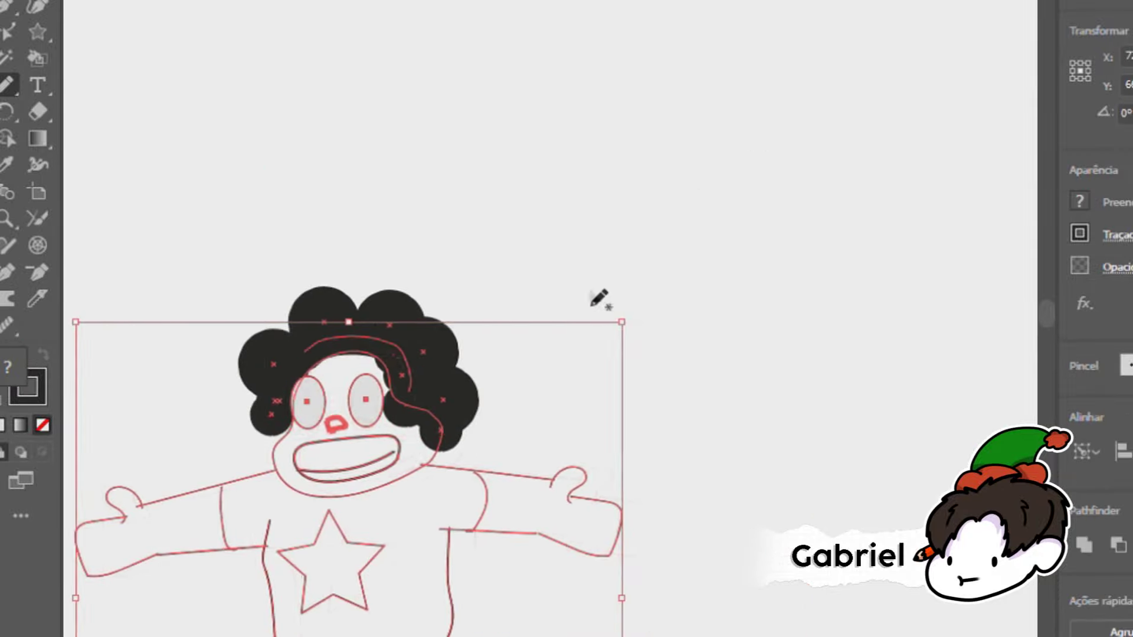
{"action": "left_click", "coordinate": [649, 256], "text": "ctrl"}
{"action": "scroll", "coordinate": [648, 255], "scroll_direction": "down", "scroll_amount": 5}
{"action": "scroll", "coordinate": [455, 177], "scroll_direction": "up", "scroll_amount": 2}
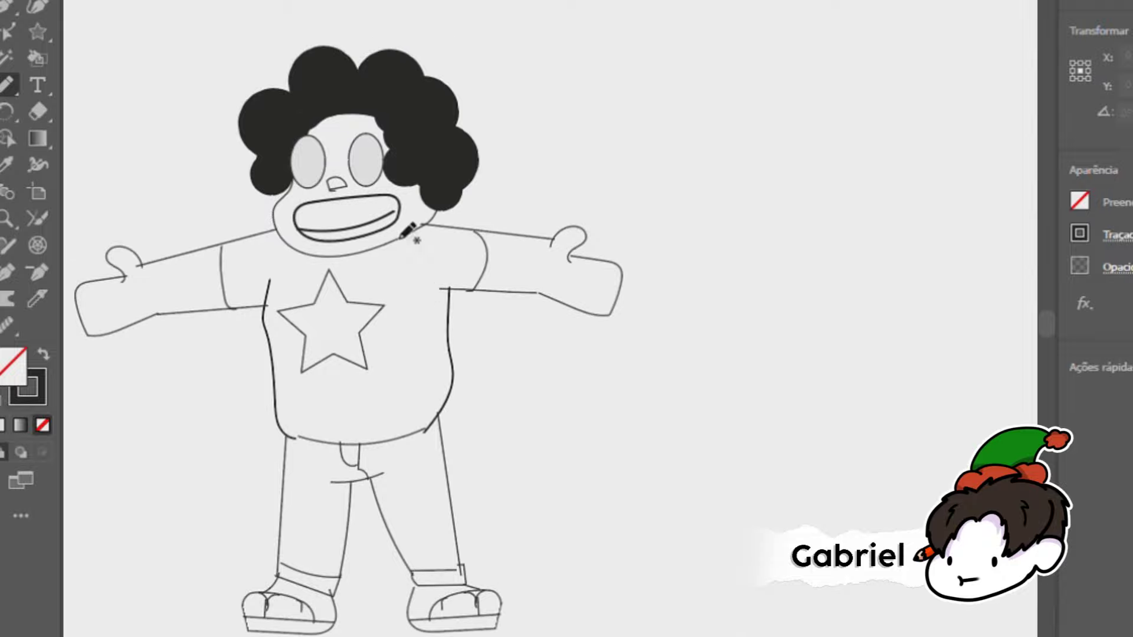
{"action": "mouse_move", "coordinate": [407, 116]}
{"action": "left_mouse_down"}
{"action": "mouse_move", "coordinate": [470, 83]}
{"action": "mouse_move", "coordinate": [514, 30]}
{"action": "mouse_move", "coordinate": [515, 5]}
{"action": "left_mouse_up"}
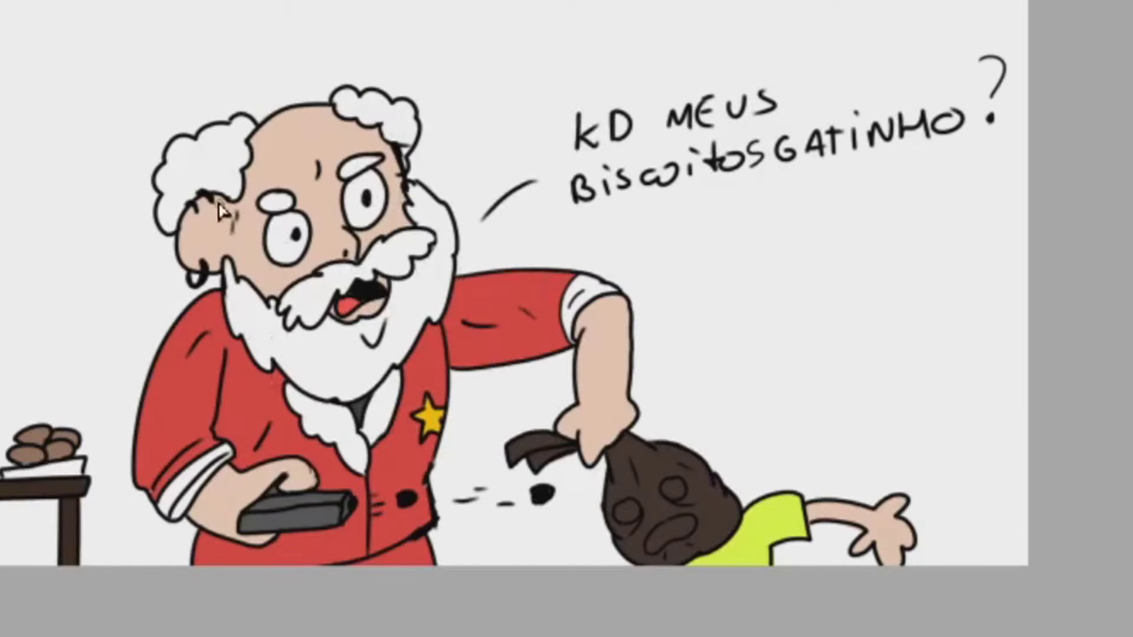